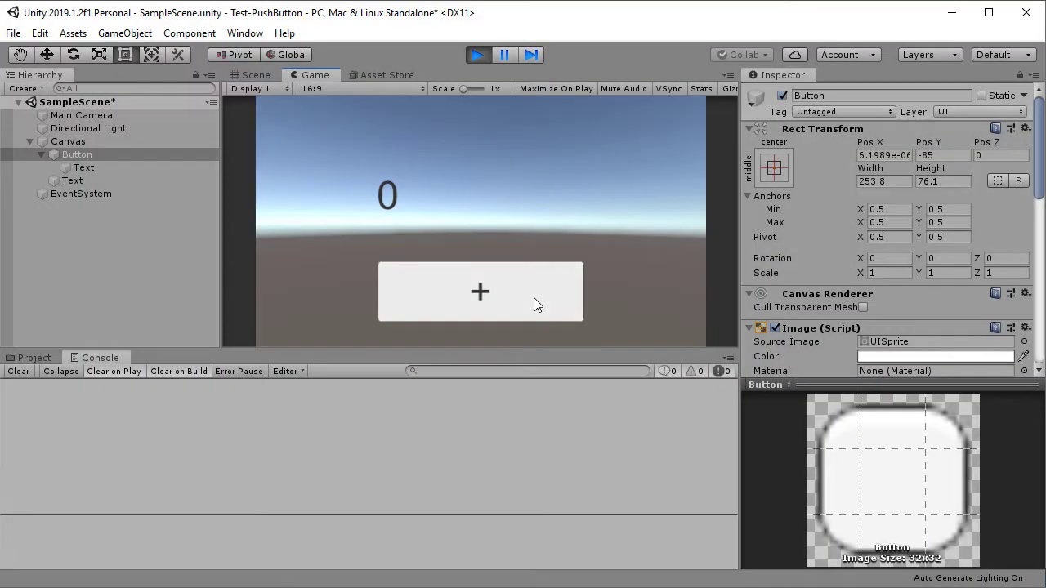
# In Play mode, click the + button repeatedly, then hold it so the counter keeps climbing past 20.
pyautogui.click(534, 299)
pyautogui.click(533, 298)
pyautogui.click(534, 298)
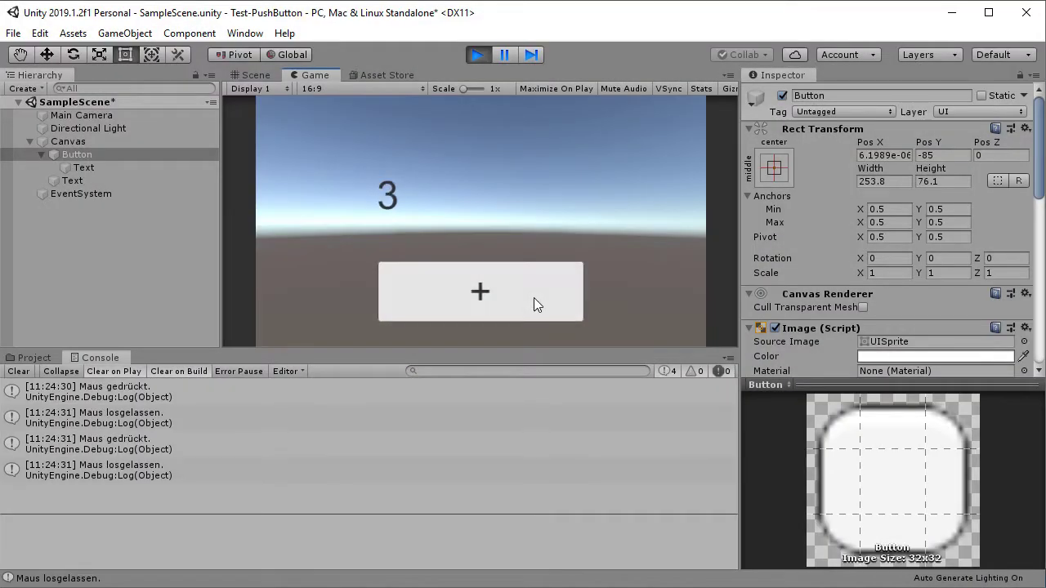
pyautogui.click(533, 298)
pyautogui.click(533, 298)
pyautogui.click(534, 299)
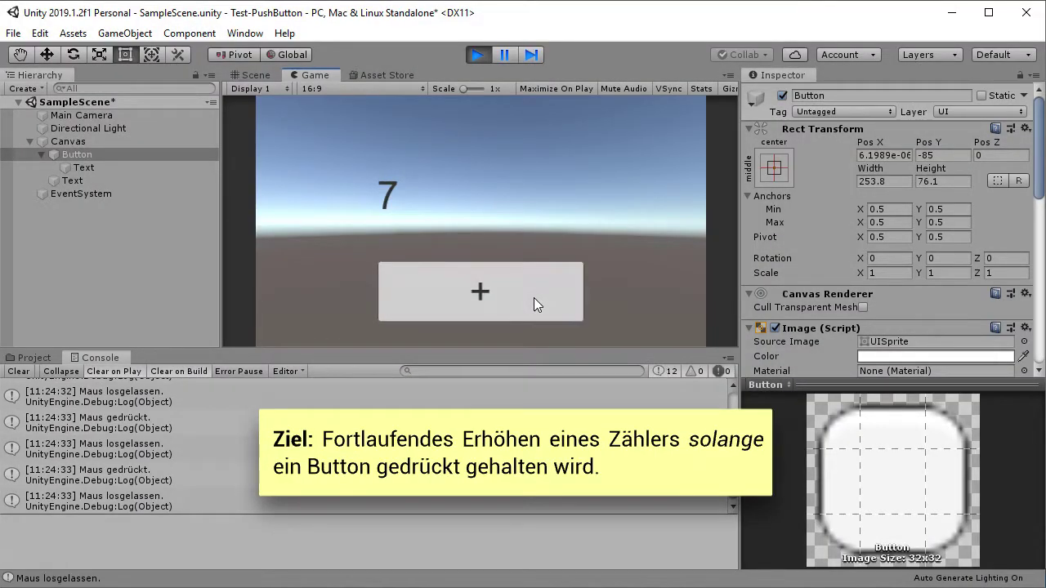
pyautogui.click(533, 297)
pyautogui.click(533, 297)
pyautogui.click(533, 297)
pyautogui.click(534, 297)
pyautogui.click(534, 297)
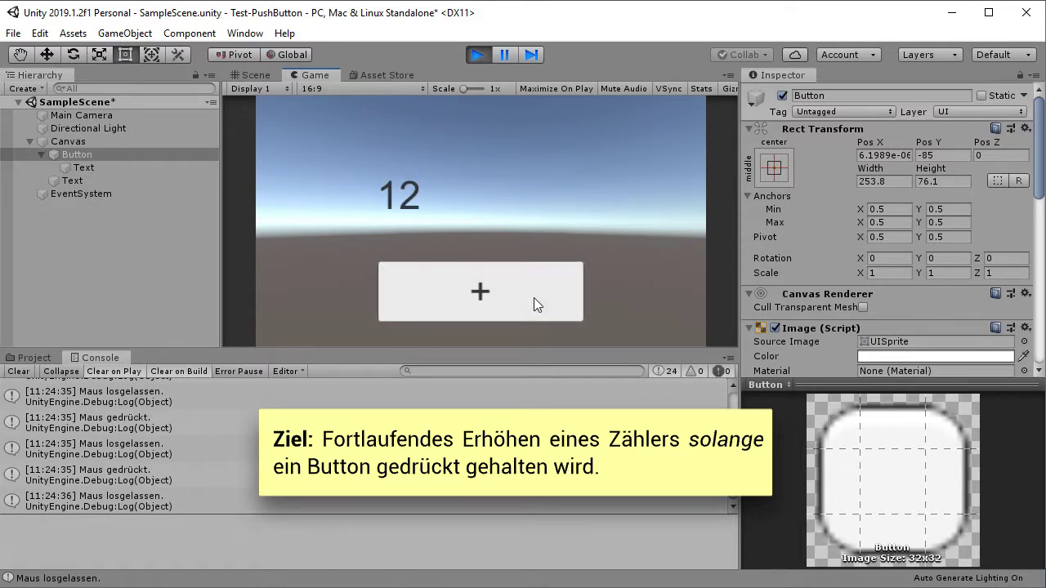
pyautogui.click(534, 297)
pyautogui.click(534, 297)
pyautogui.click(534, 297)
pyautogui.click(519, 290)
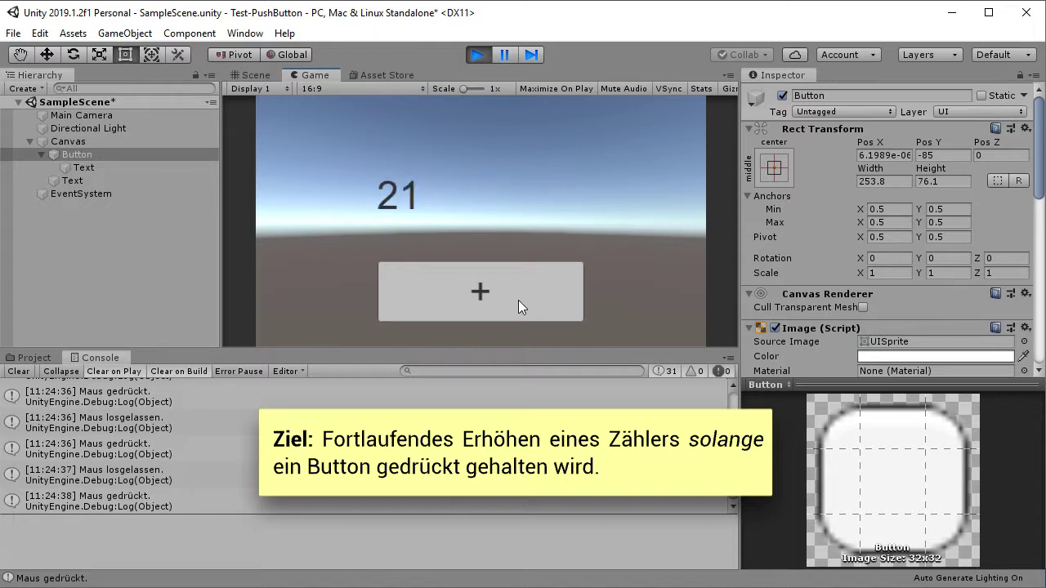
pyautogui.moveTo(518, 300); pyautogui.dragTo(518, 300)
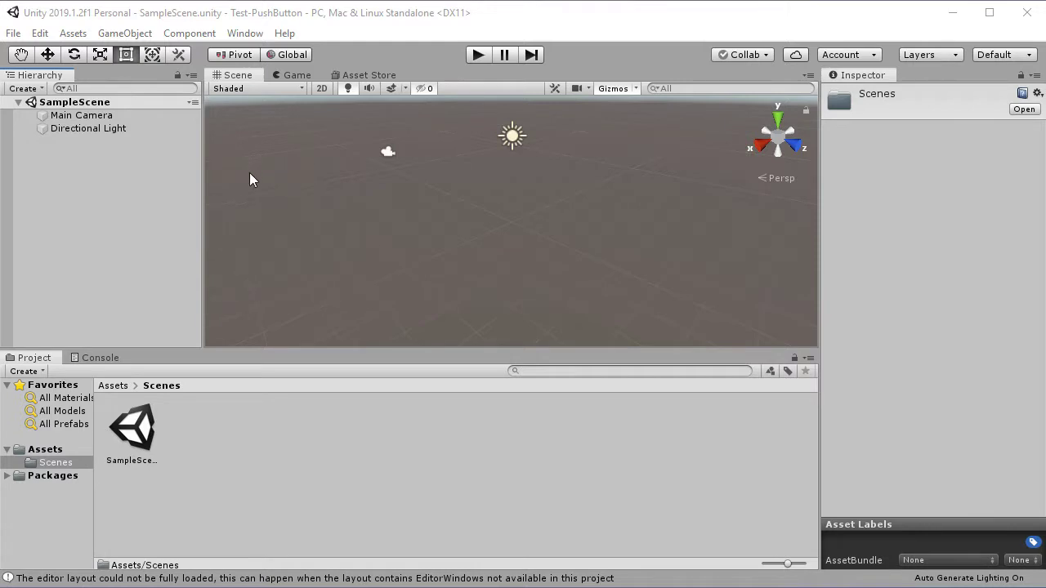
# Add a UI Button to SampleScene through its GameObject > UI > Button context menu.
pyautogui.click(81, 102)
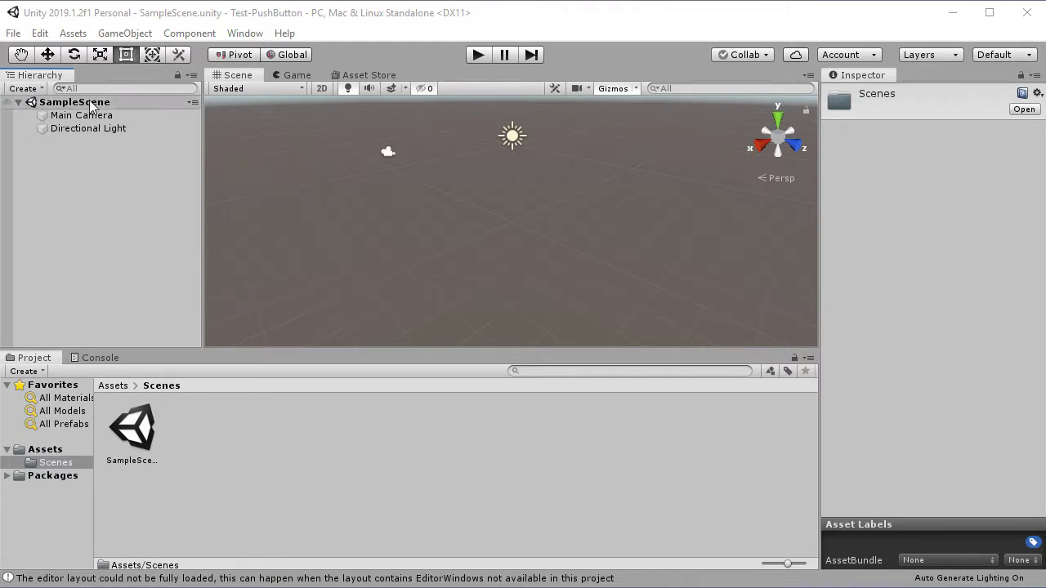
pyautogui.rightClick(89, 100)
pyautogui.moveTo(170, 296)
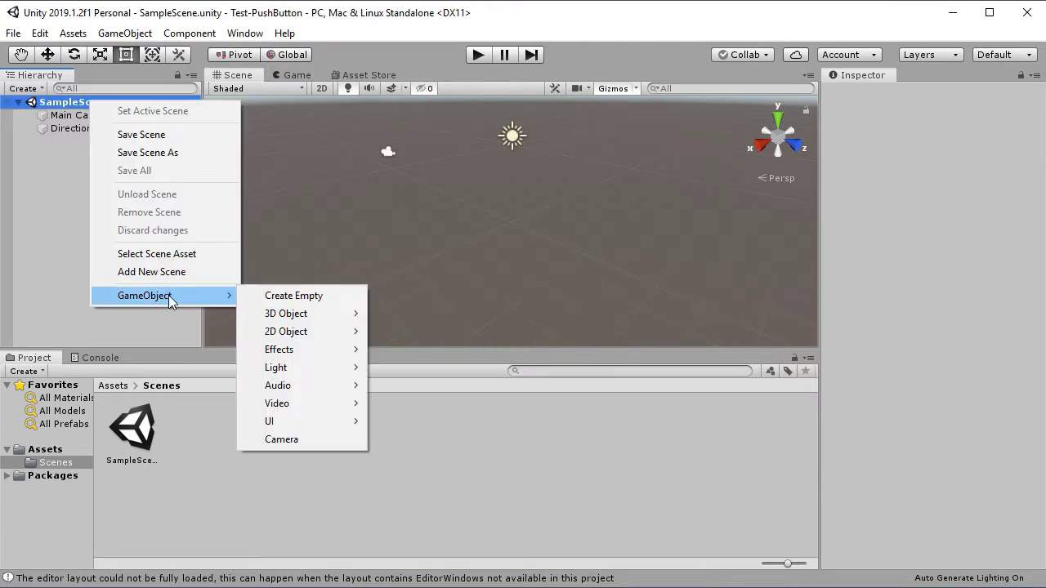
pyautogui.moveTo(304, 421)
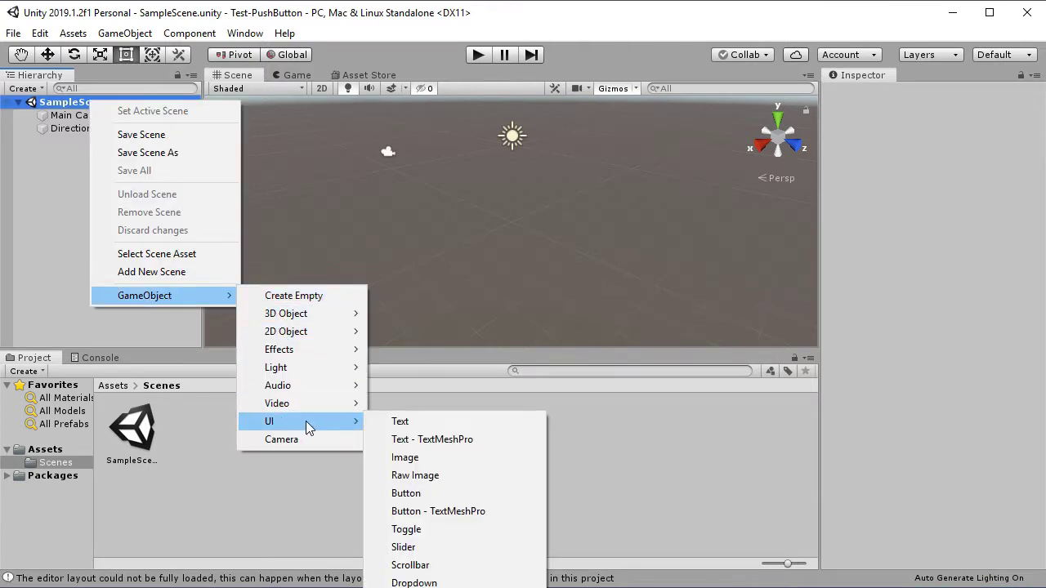
pyautogui.click(467, 499)
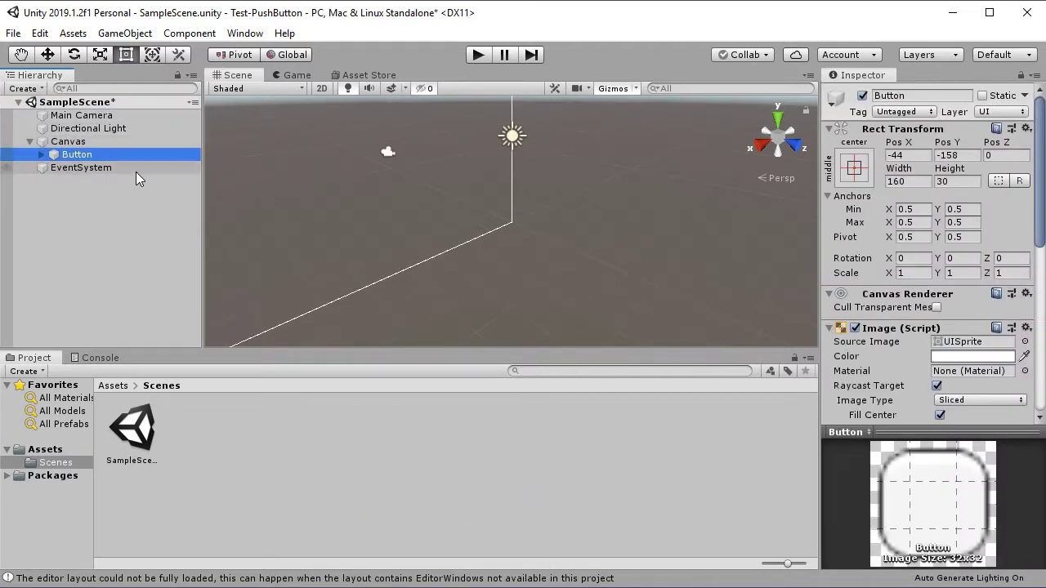
# In 2D view, frame the Canvas and enlarge the Button to about 279.4 × 84.6.
pyautogui.click(326, 91)
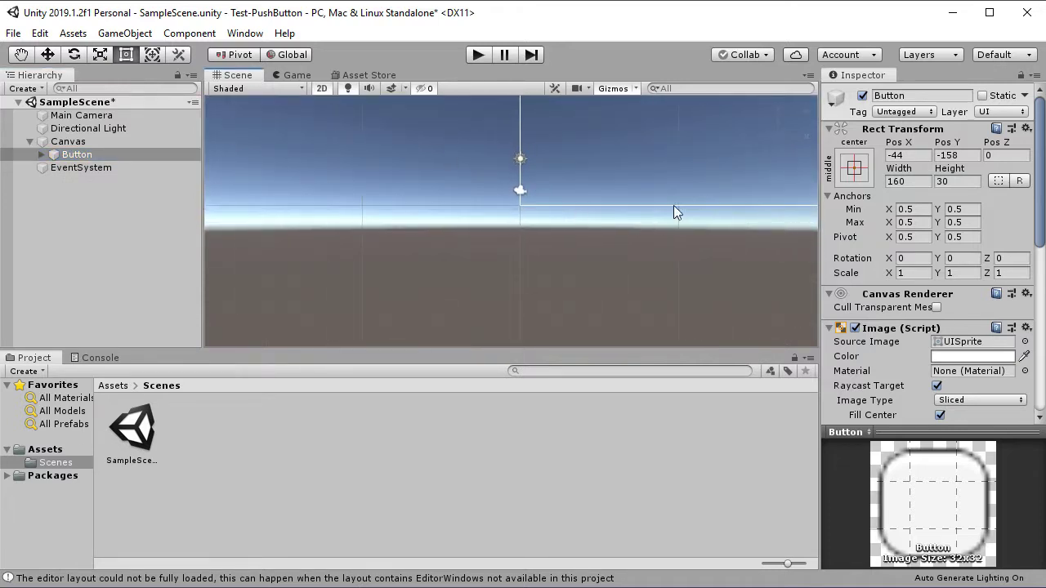
pyautogui.moveTo(724, 151); pyautogui.dragTo(519, 274, button='middle')
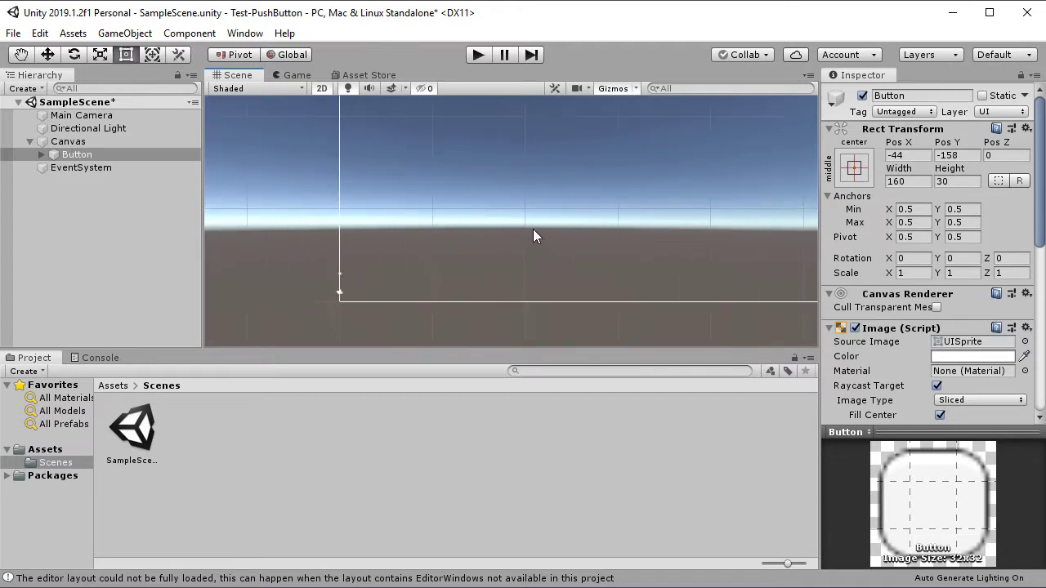
pyautogui.doubleClick(68, 141)
pyautogui.click(109, 157)
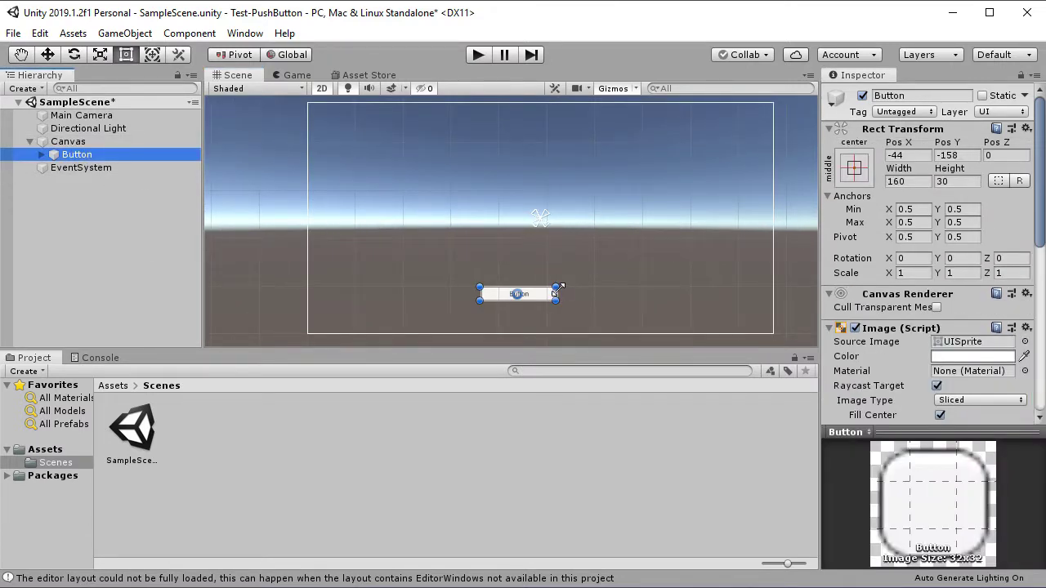
pyautogui.moveTo(556, 288); pyautogui.dragTo(601, 265)
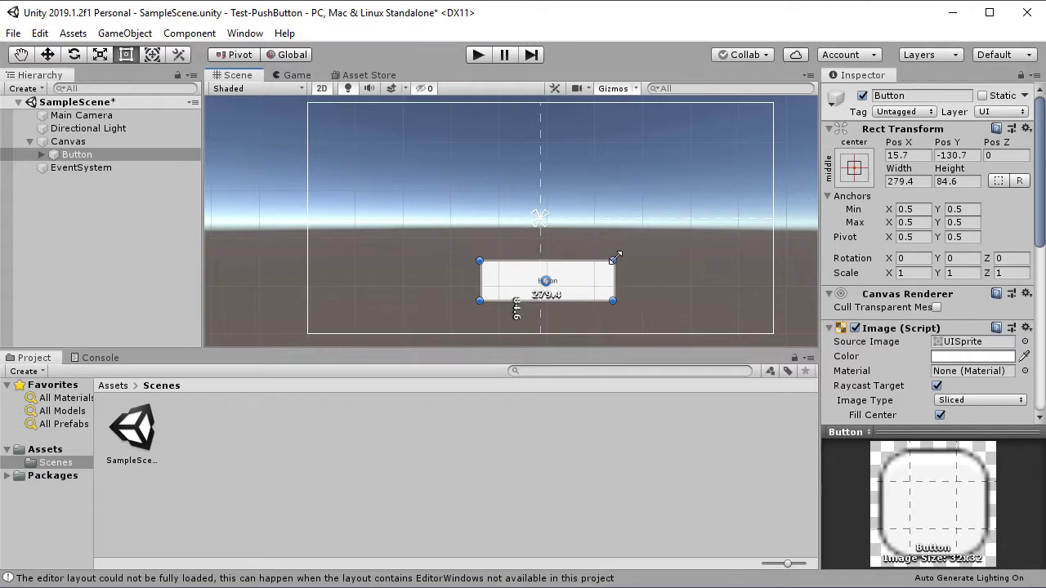
# Set the button label's font size to 46.
pyautogui.click(552, 286)
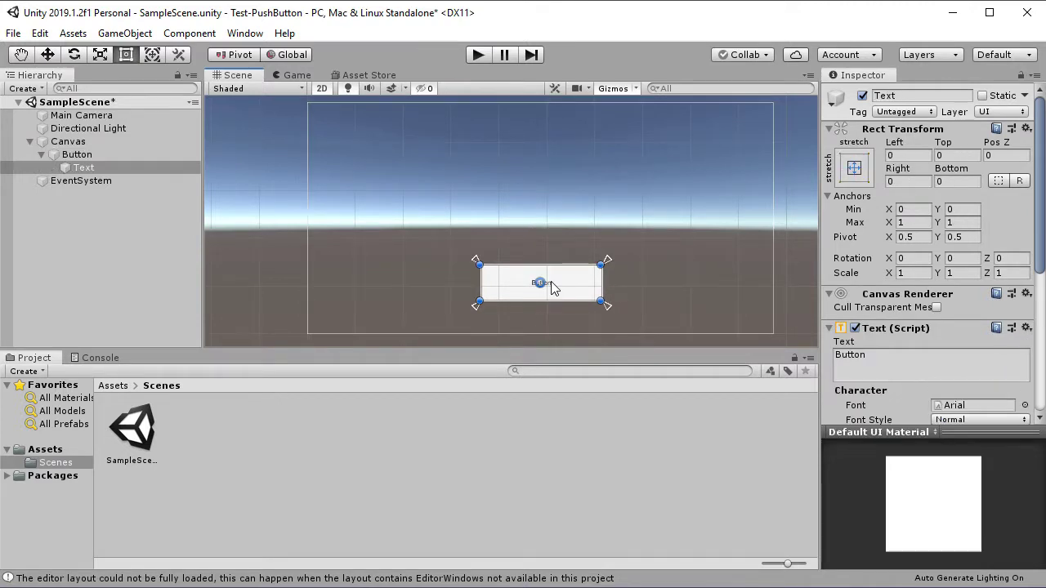
pyautogui.scroll(-5, 895, 408)
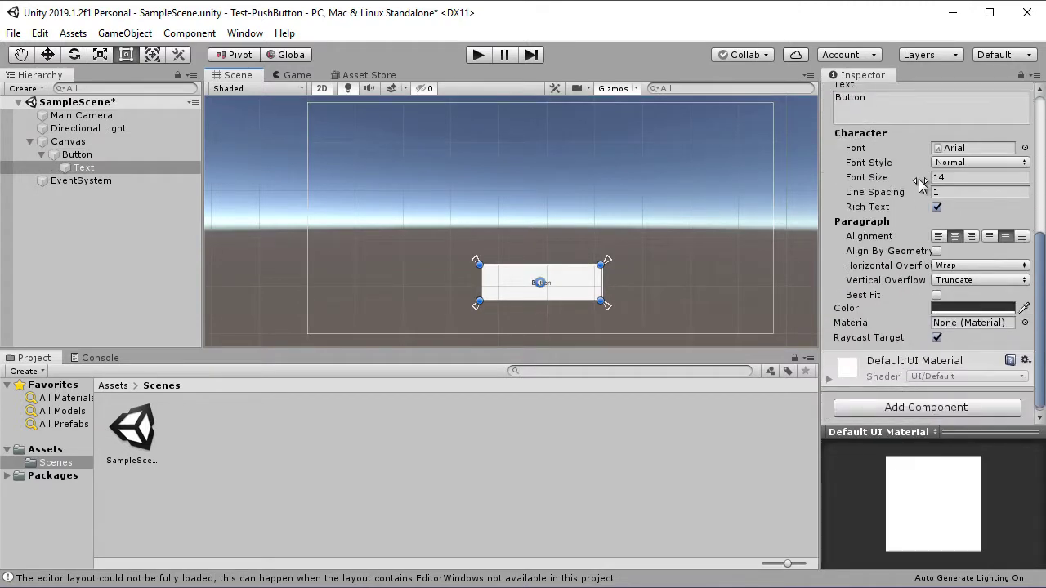
pyautogui.moveTo(890, 182)
pyautogui.mouseDown()
pyautogui.moveTo(913, 184)
pyautogui.moveTo(868, 184)
pyautogui.mouseUp()
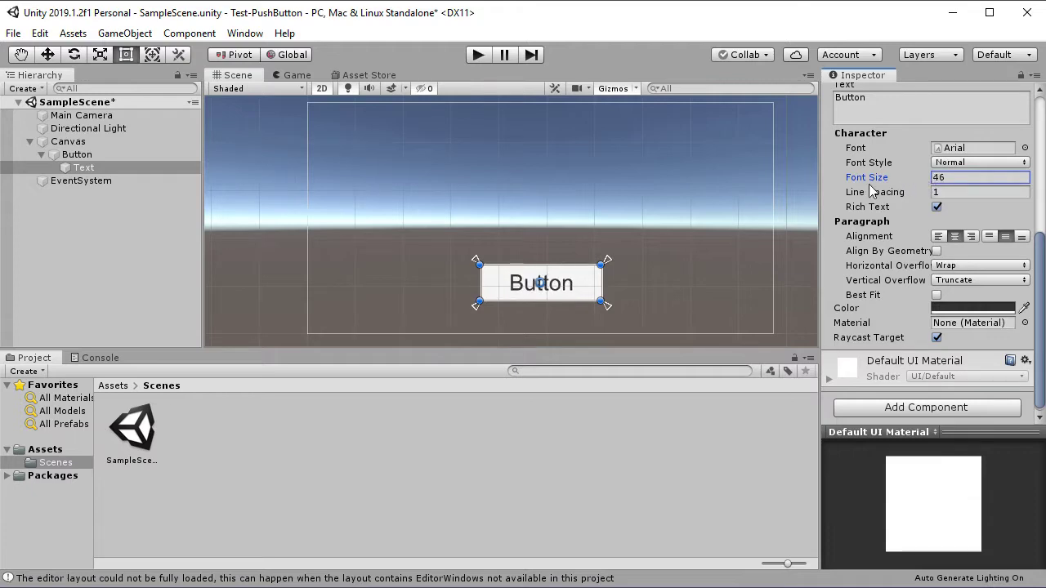
pyautogui.click(77, 154)
# Add a Text element under the Canvas and set its font size to 48.
pyautogui.click(89, 142)
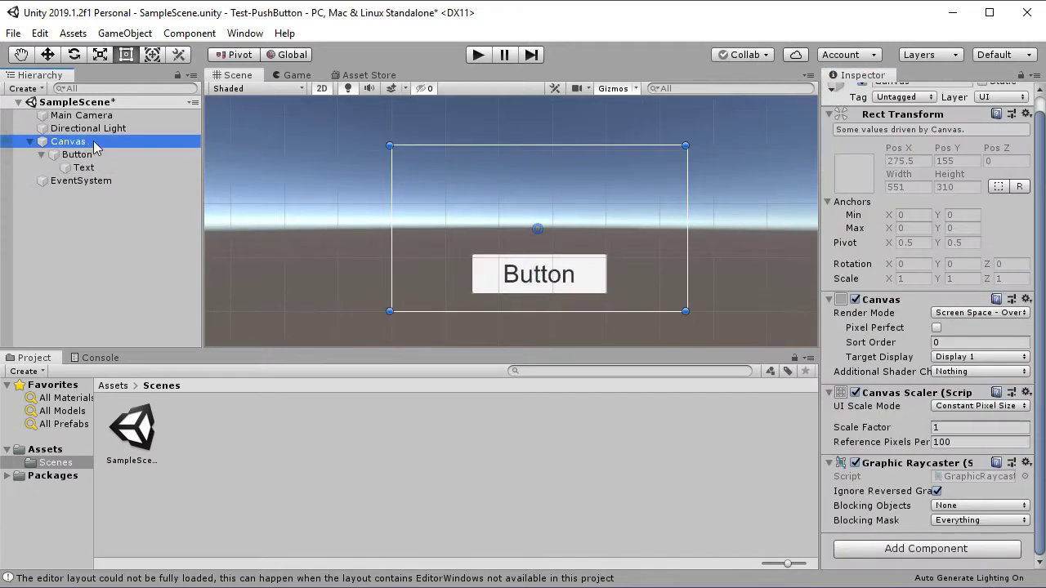
pyautogui.rightClick(99, 142)
pyautogui.moveTo(200, 423)
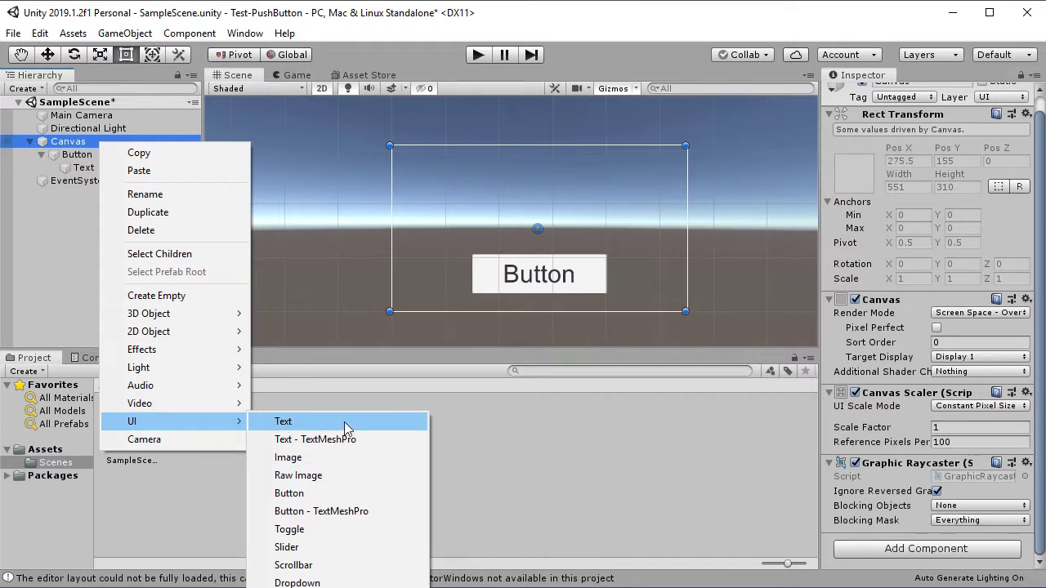
pyautogui.click(277, 421)
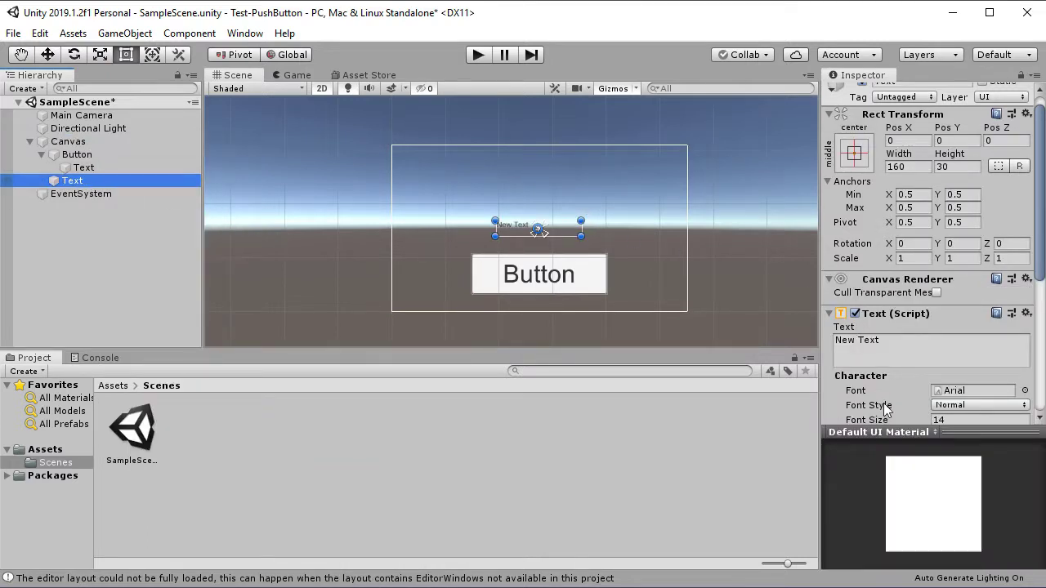
pyautogui.scroll(-3, 917, 406)
pyautogui.moveTo(874, 309); pyautogui.dragTo(887, 314)
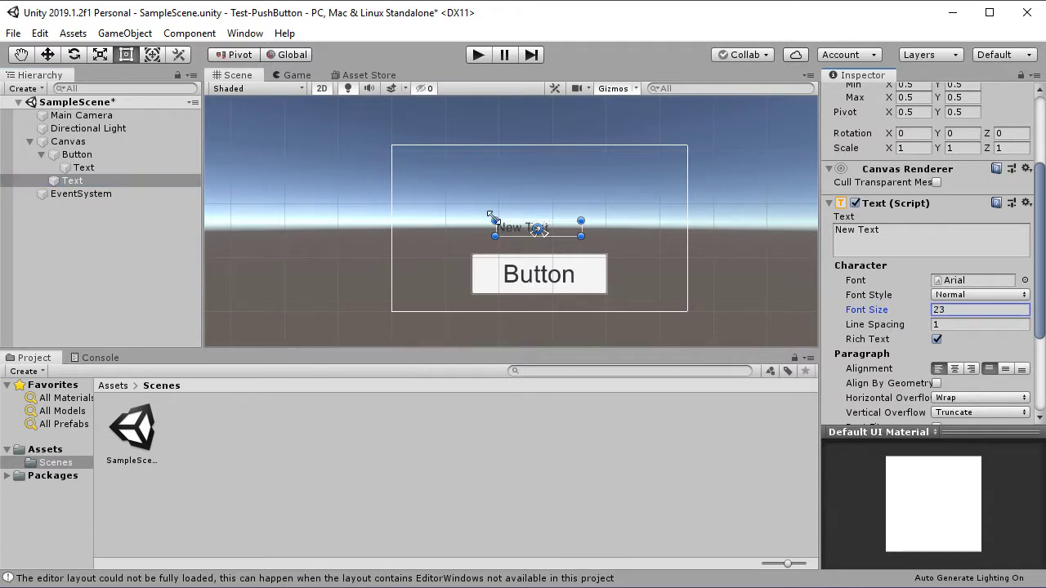
# Enlarge the text box above the button and set its text to 0.
pyautogui.moveTo(495, 221)
pyautogui.mouseDown()
pyautogui.moveTo(478, 187)
pyautogui.moveTo(469, 197)
pyautogui.mouseUp()
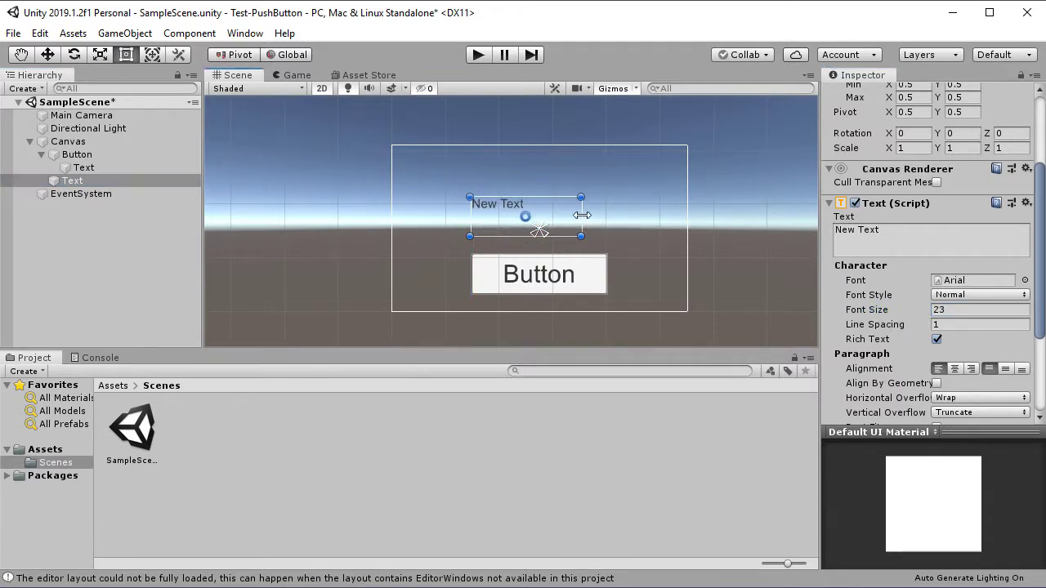
pyautogui.moveTo(581, 219); pyautogui.dragTo(611, 218)
pyautogui.moveTo(871, 309); pyautogui.dragTo(898, 319)
pyautogui.click(932, 243)
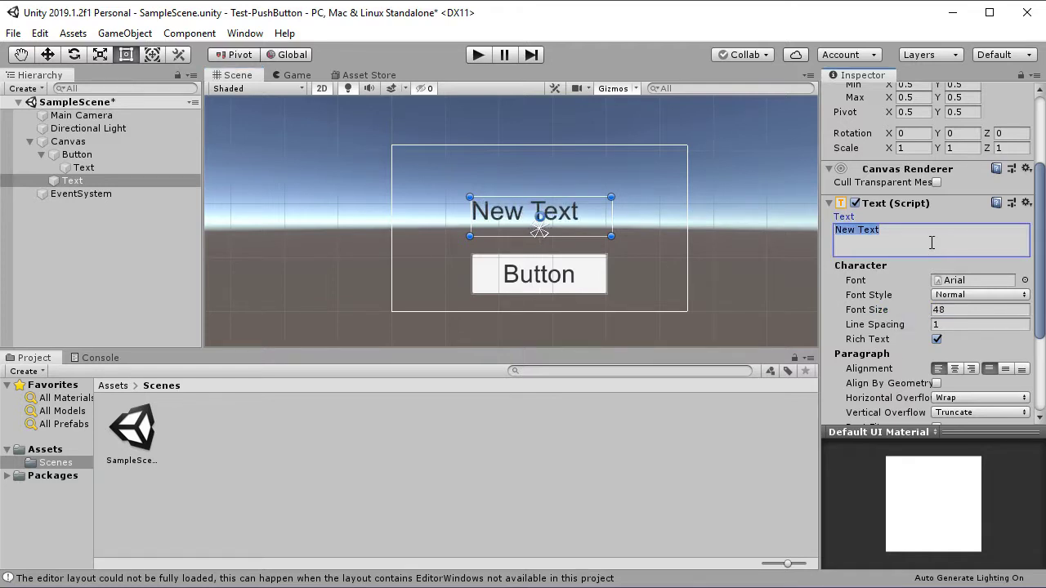
pyautogui.write('0')
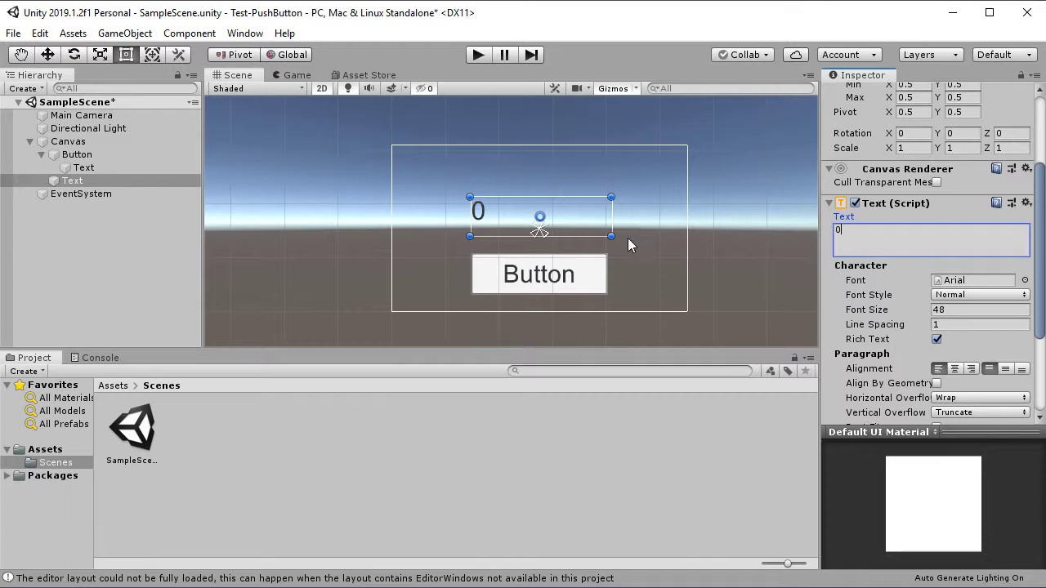
# Change the button's label text to '+'.
pyautogui.click(568, 278)
pyautogui.click(568, 278)
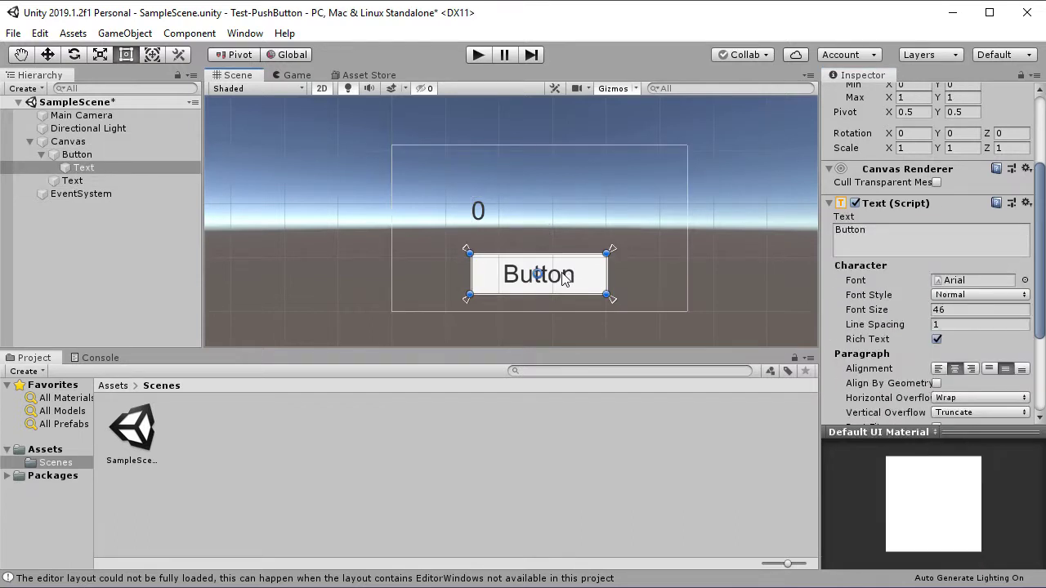
pyautogui.click(902, 250)
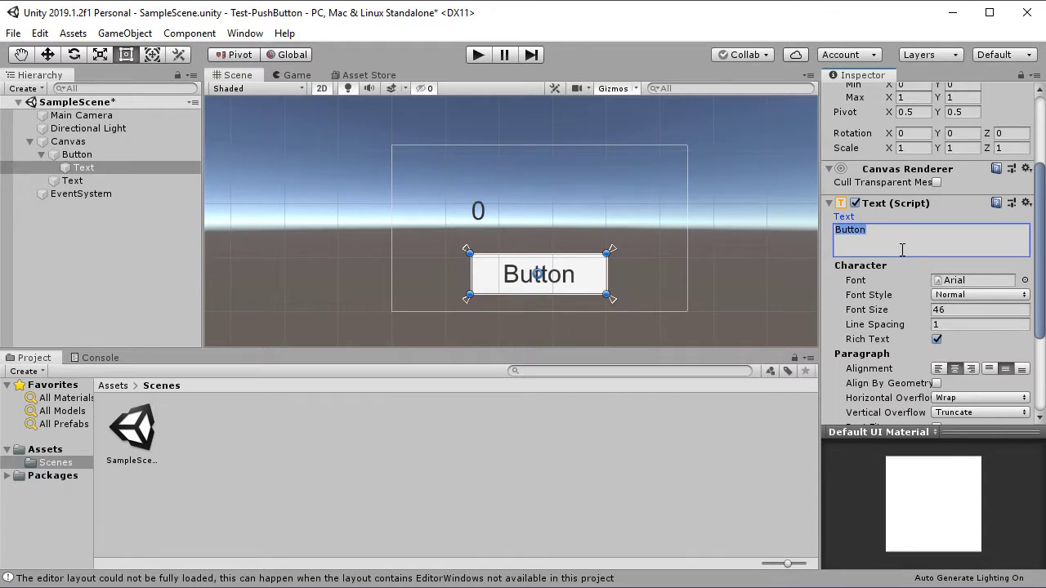
pyautogui.write('+')
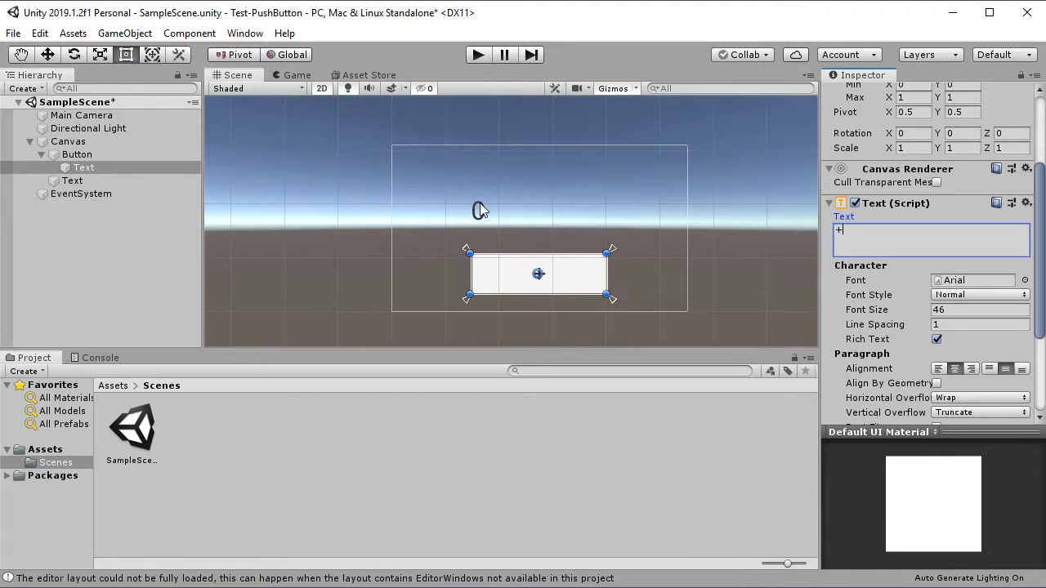
pyautogui.click(78, 155)
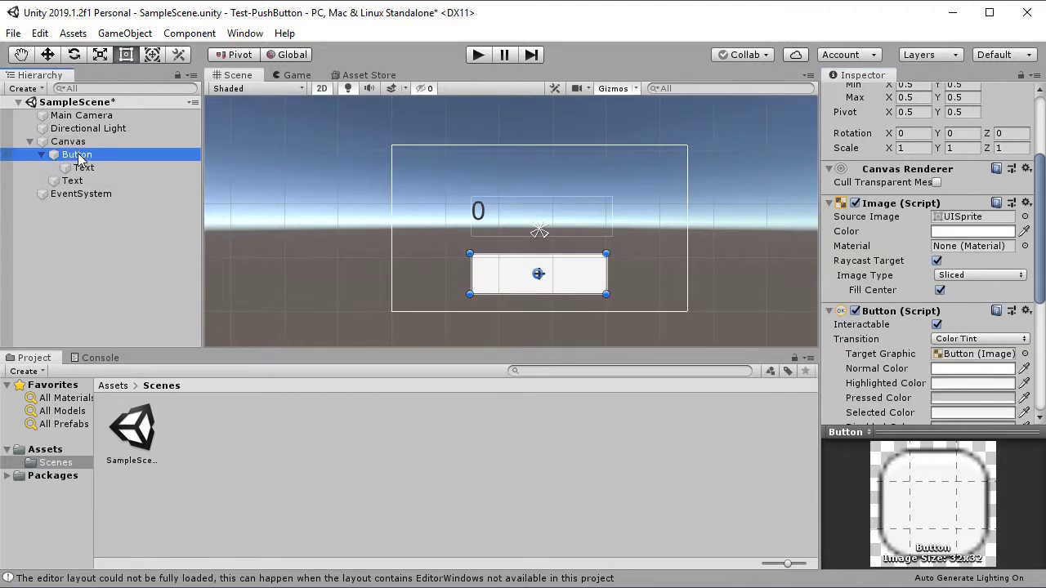
# Create a new C# script named ZaehlerButton in the Scenes folder.
pyautogui.rightClick(273, 445)
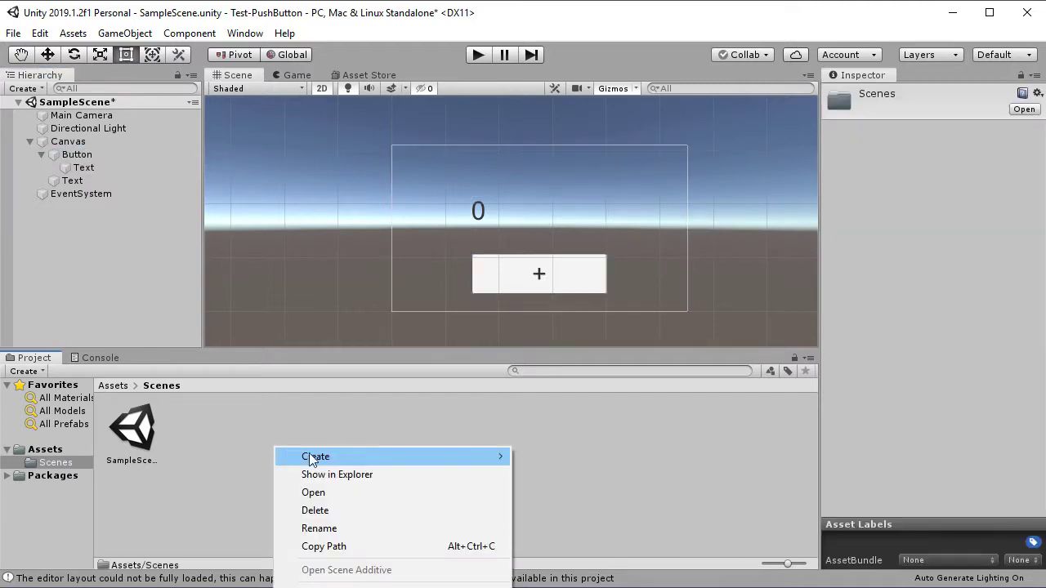
pyautogui.moveTo(310, 456)
pyautogui.click(565, 275)
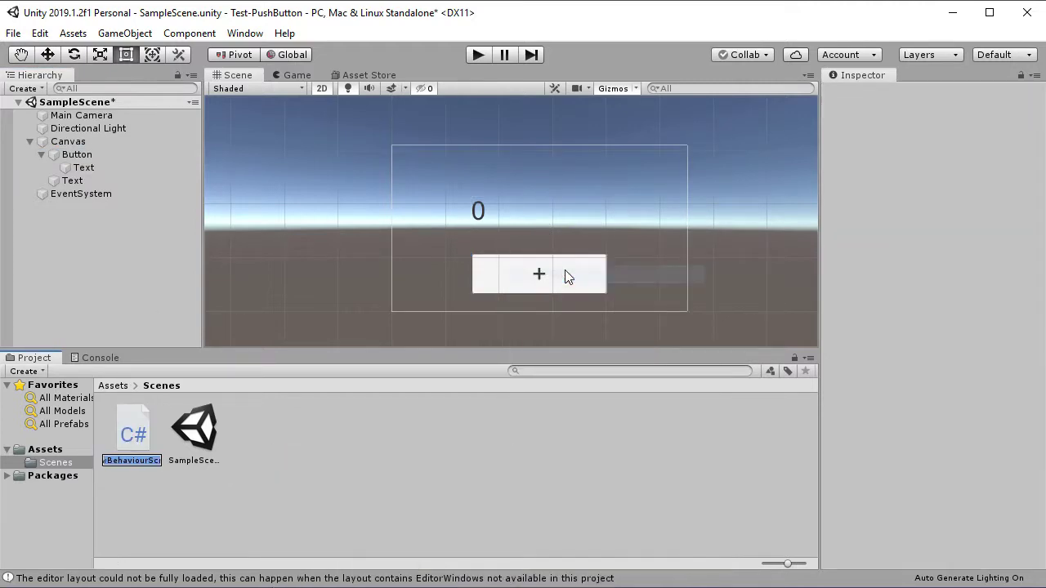
pyautogui.write('ZaehlerButton')
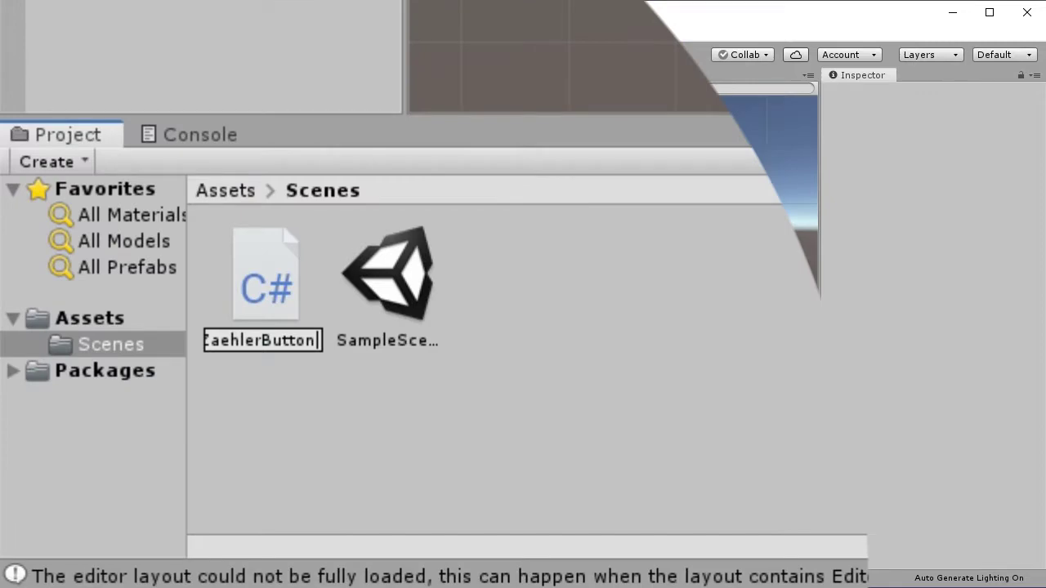
pyautogui.press('Return')
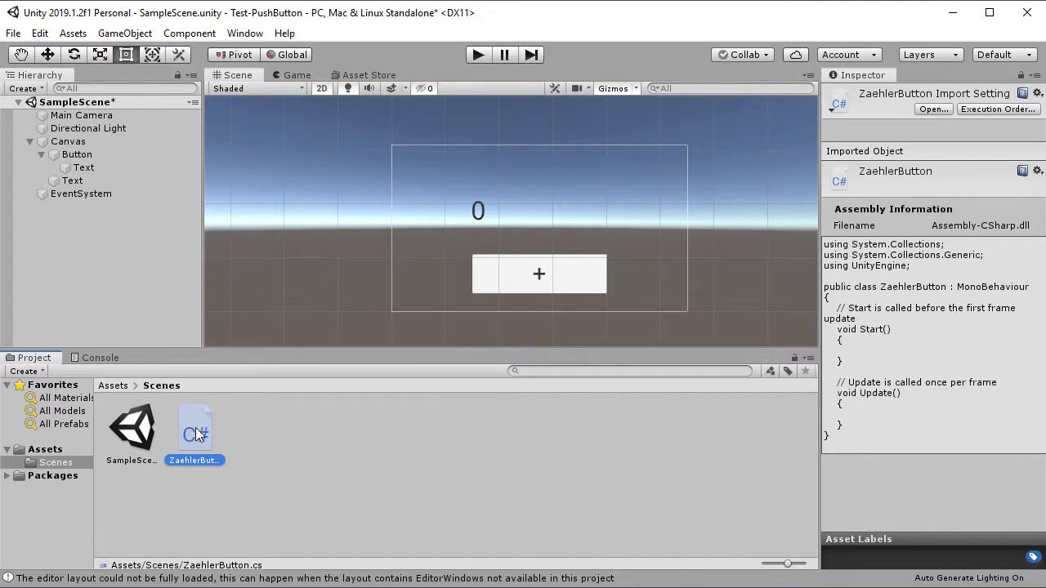
# Attach ZaehlerButton to the Button object and open the script in Visual Studio.
pyautogui.moveTo(193, 428); pyautogui.dragTo(81, 161)
pyautogui.scroll(-5, 910, 319)
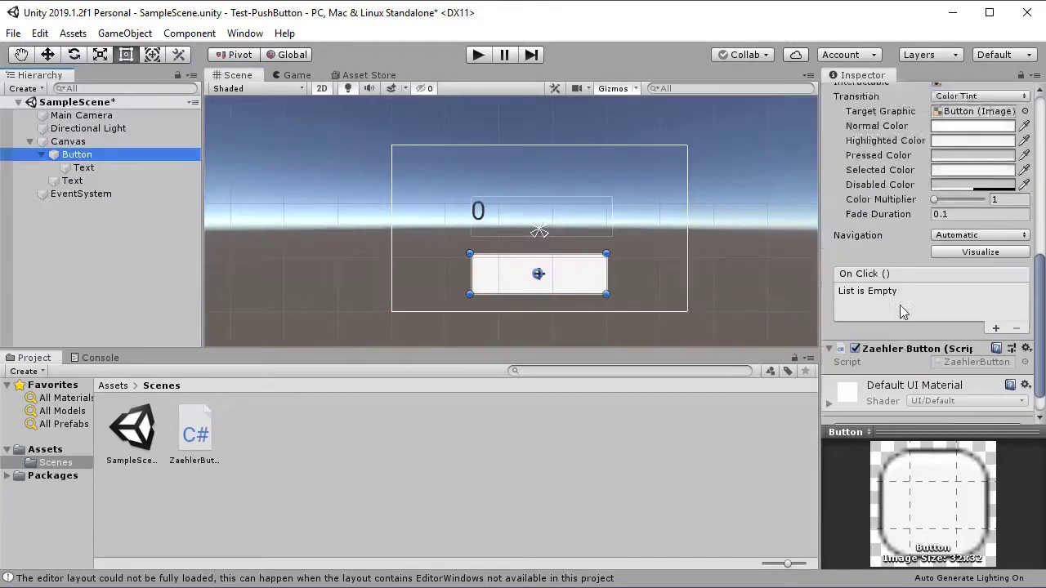
pyautogui.scroll(-2, 899, 328)
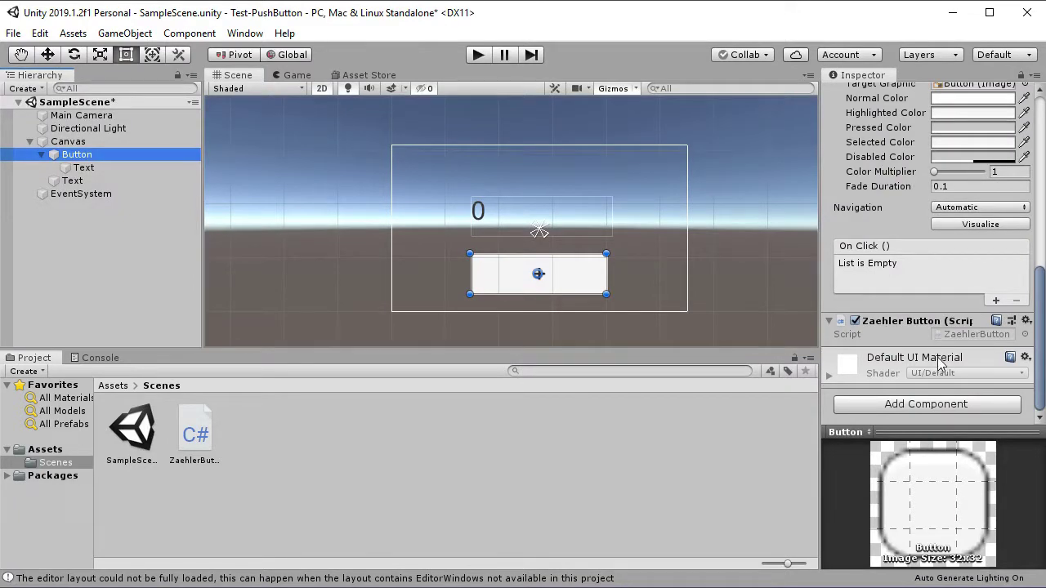
pyautogui.doubleClick(983, 336)
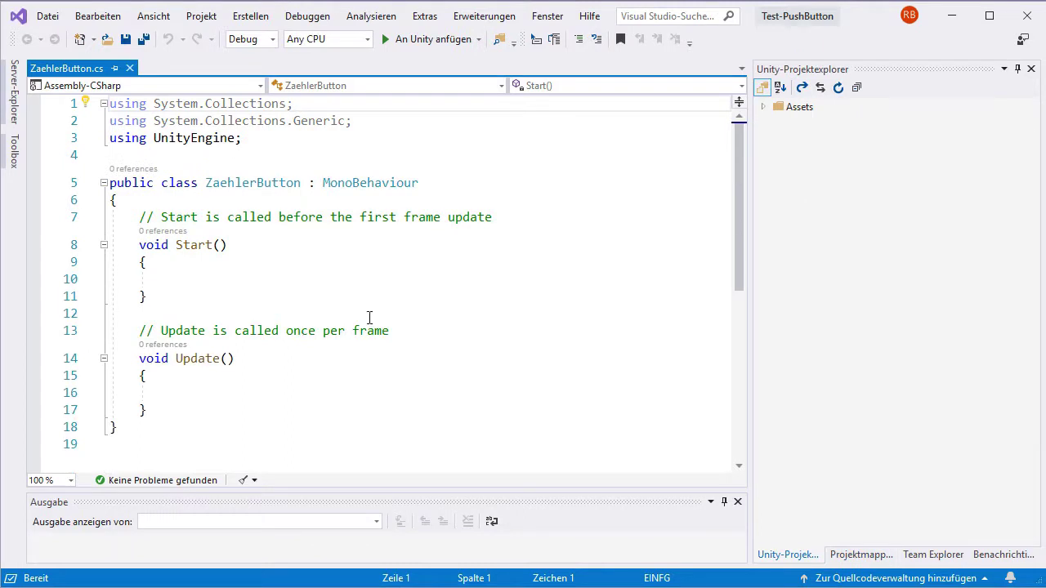
# Add an empty public void WennButtonAngeklickt() method below Update().
pyautogui.moveTo(738, 155); pyautogui.dragTo(740, 207)
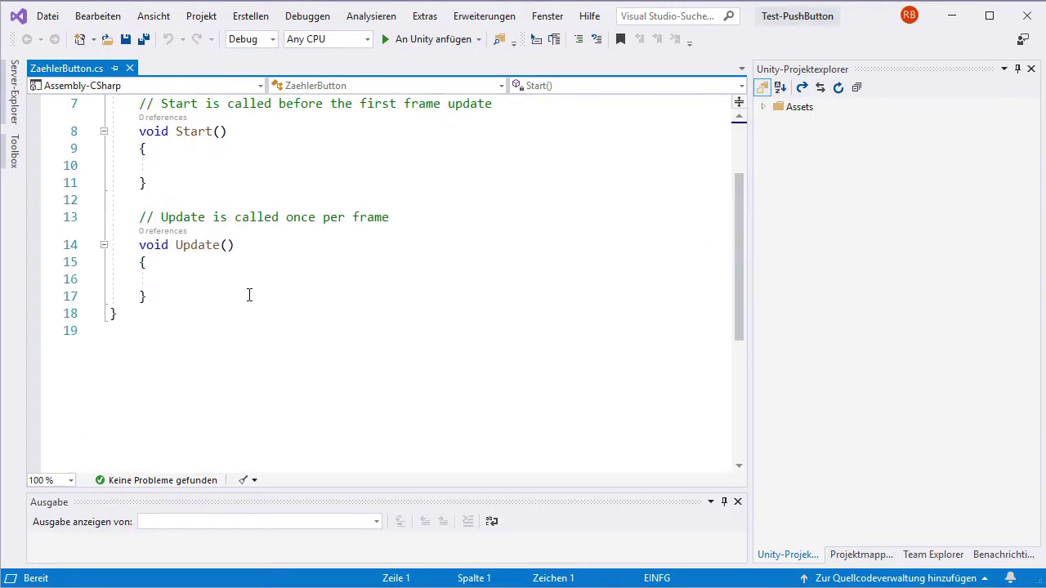
pyautogui.click(336, 299)
pyautogui.press('Return')
pyautogui.press('Return')
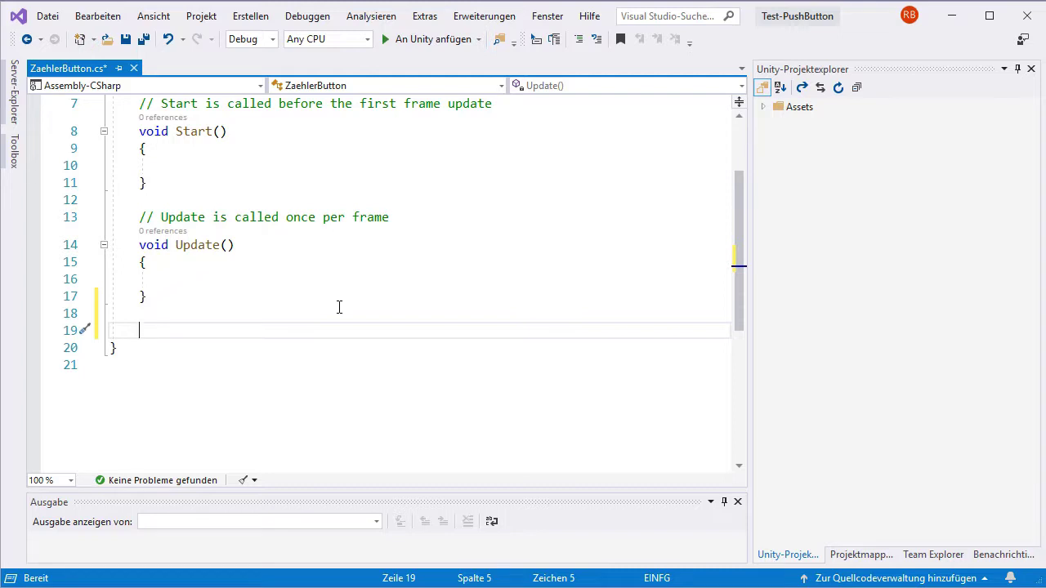
pyautogui.write('public ')
pyautogui.write('void ')
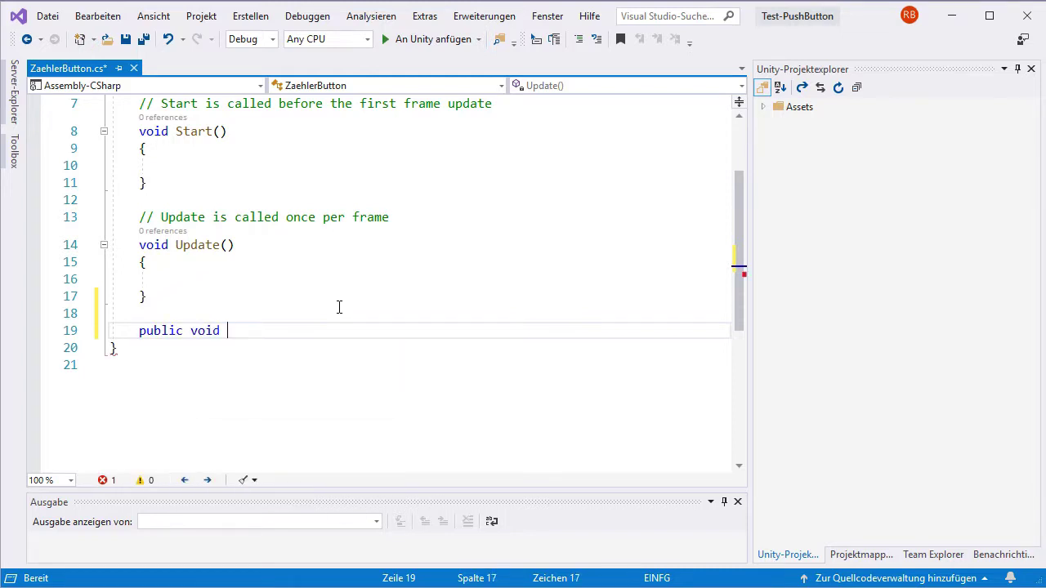
pyautogui.write('WennButton')
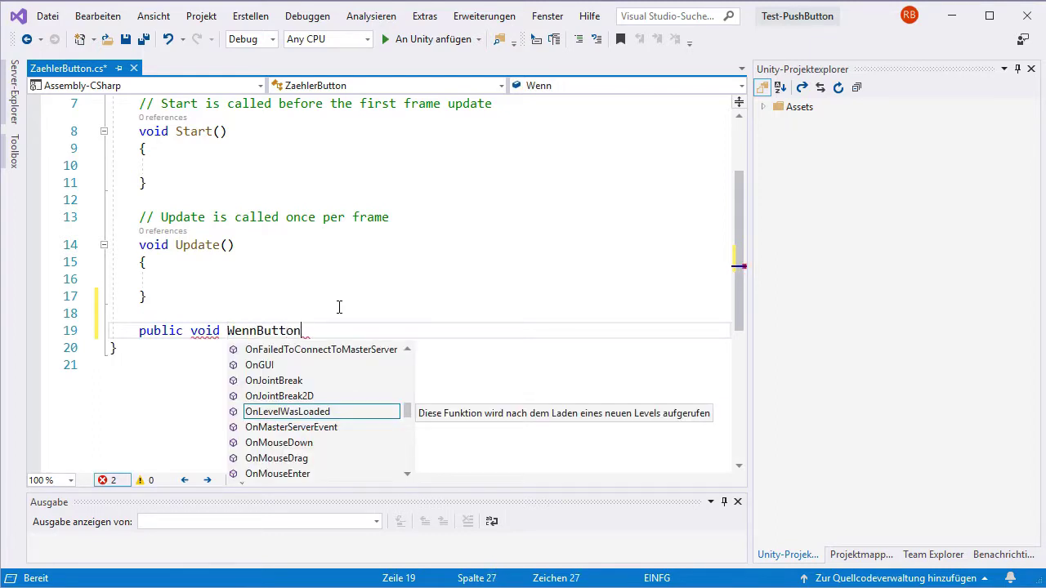
pyautogui.write('Angeklickt')
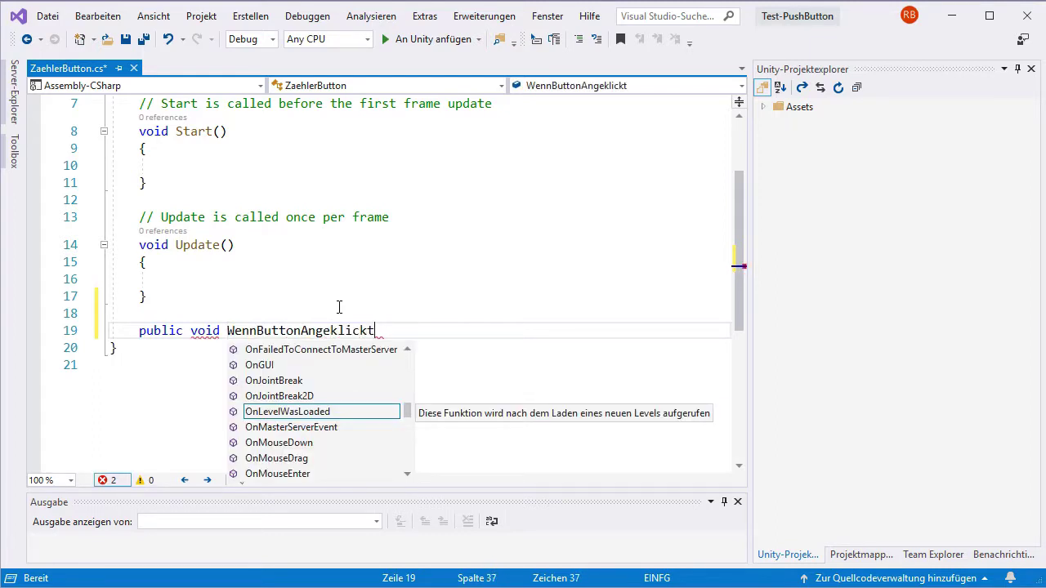
pyautogui.write('()')
pyautogui.press('Return')
pyautogui.write('{')
pyautogui.press('Return')
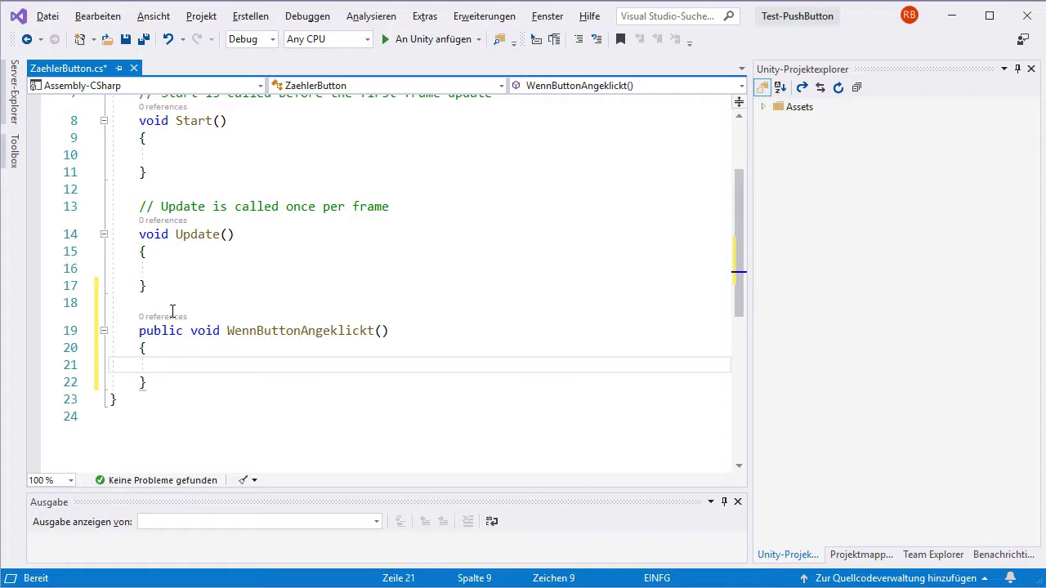
# Type the field declaration public Text textfeld; after Update's closing brace.
pyautogui.click(196, 289)
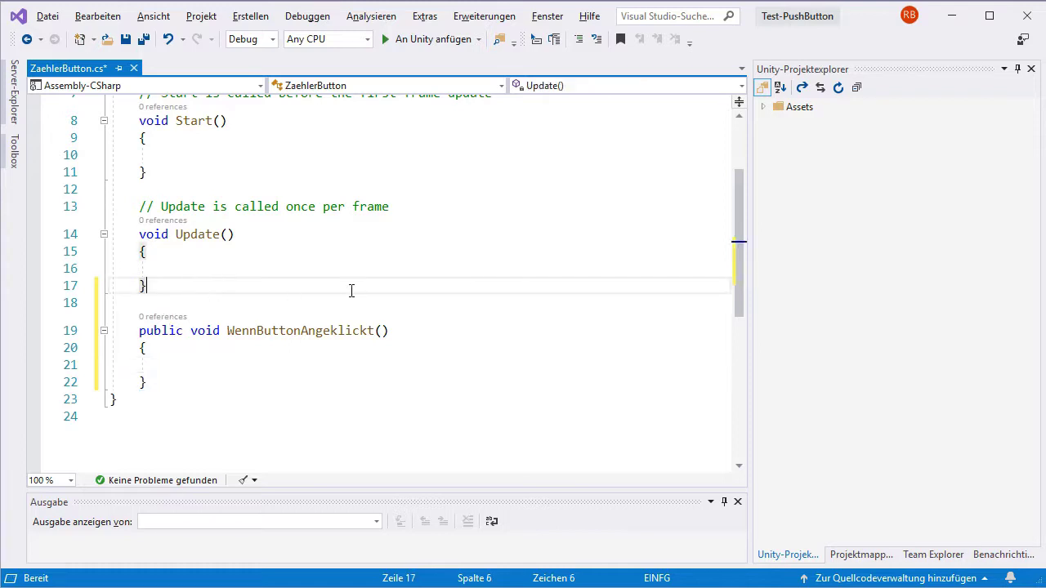
pyautogui.press('Return')
pyautogui.press('Return')
pyautogui.write('public ')
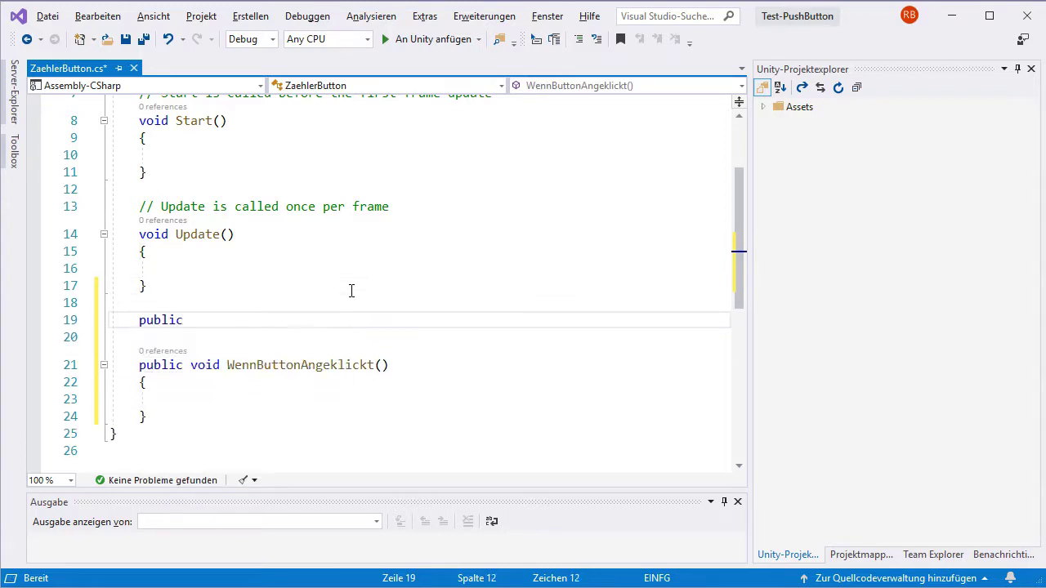
pyautogui.write('Text')
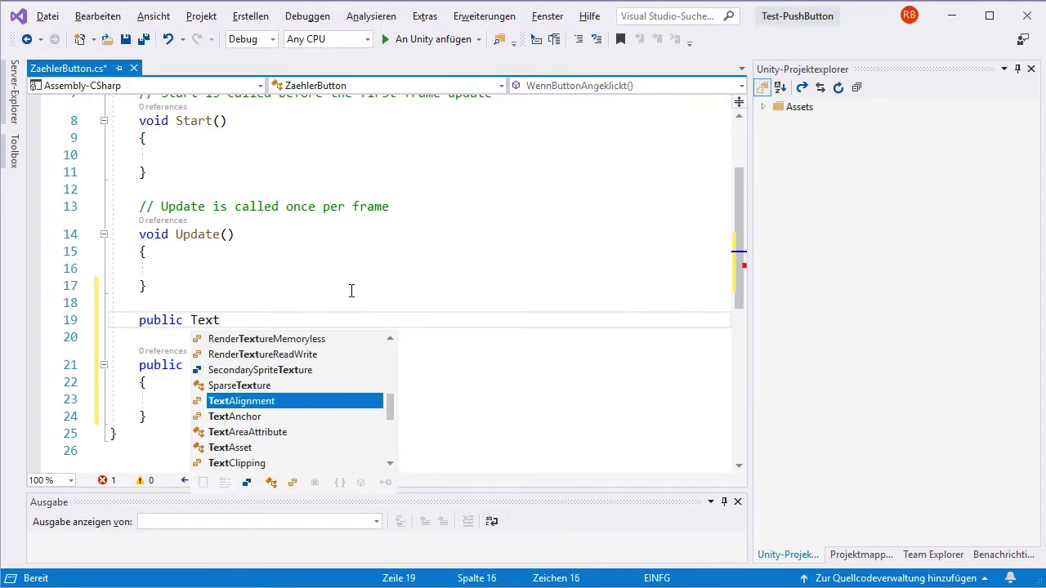
pyautogui.write(' tex')
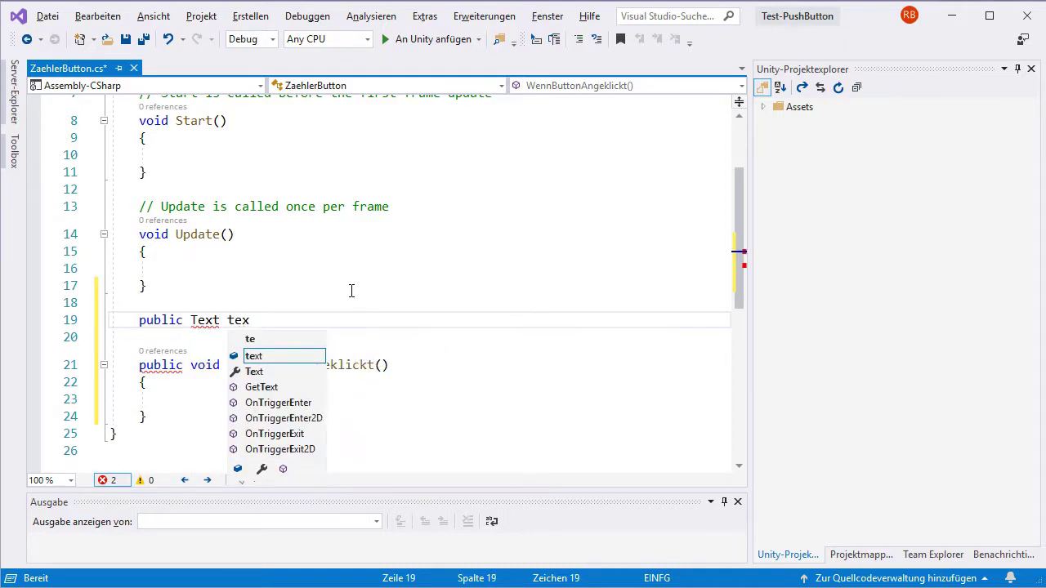
pyautogui.write('tfeld;')
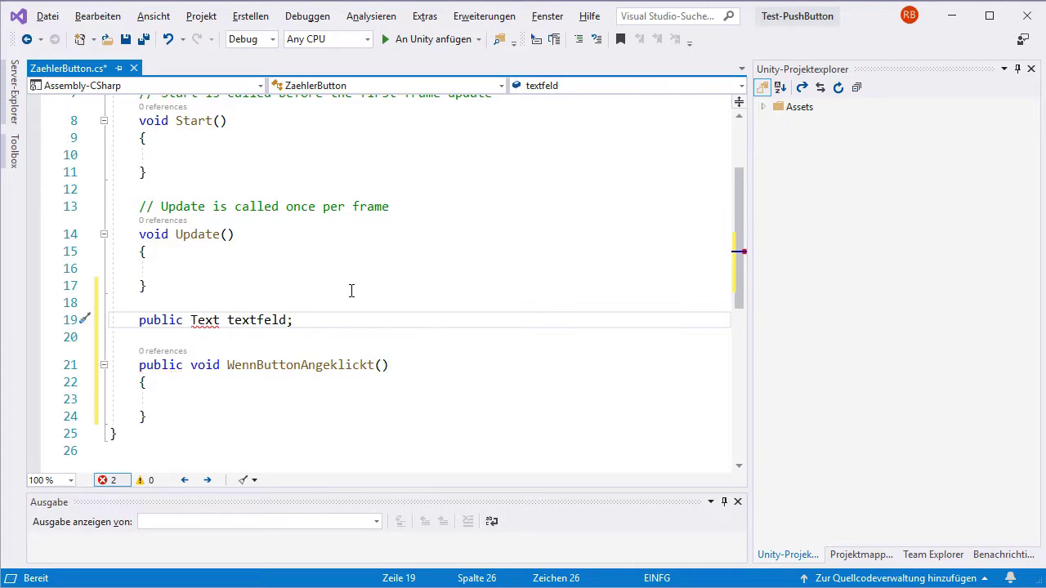
# Add using UnityEngine.UI; below using UnityEngine; at the top of the script.
pyautogui.moveTo(215, 324)
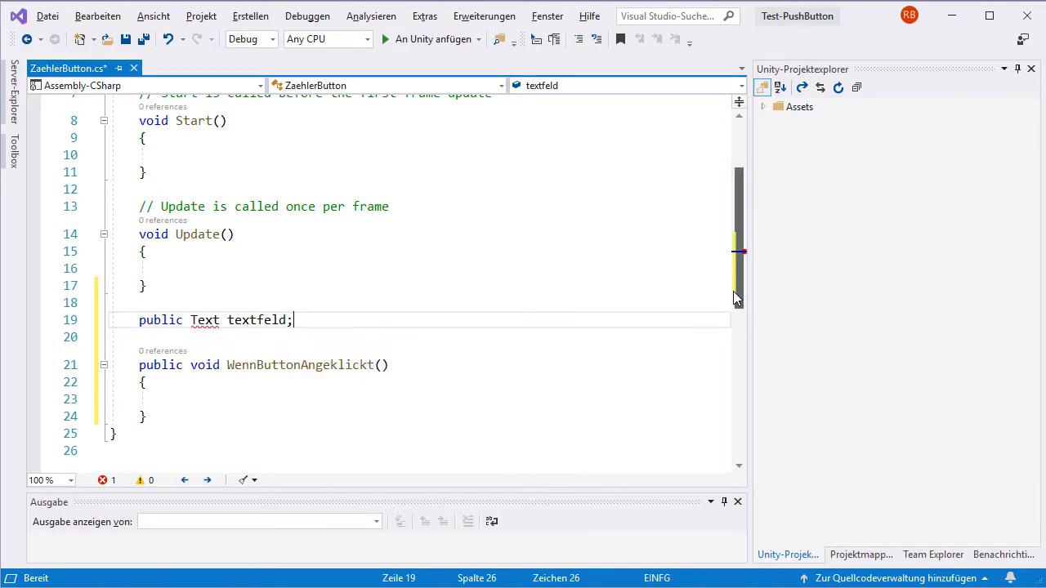
pyautogui.moveTo(738, 291)
pyautogui.mouseDown()
pyautogui.moveTo(748, 264)
pyautogui.moveTo(691, 203)
pyautogui.mouseUp()
pyautogui.click(298, 142)
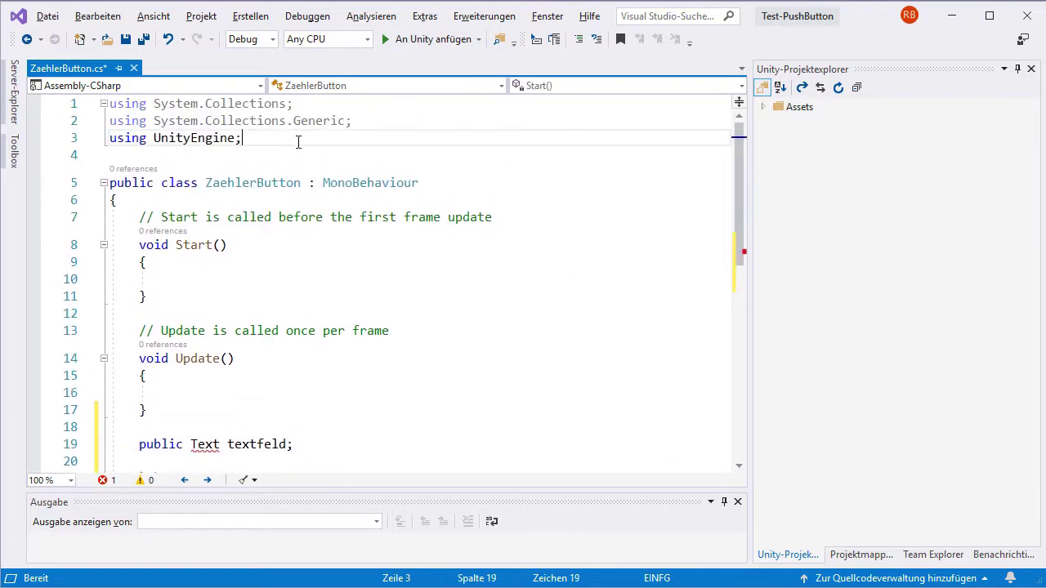
pyautogui.press('Return')
pyautogui.write('using ')
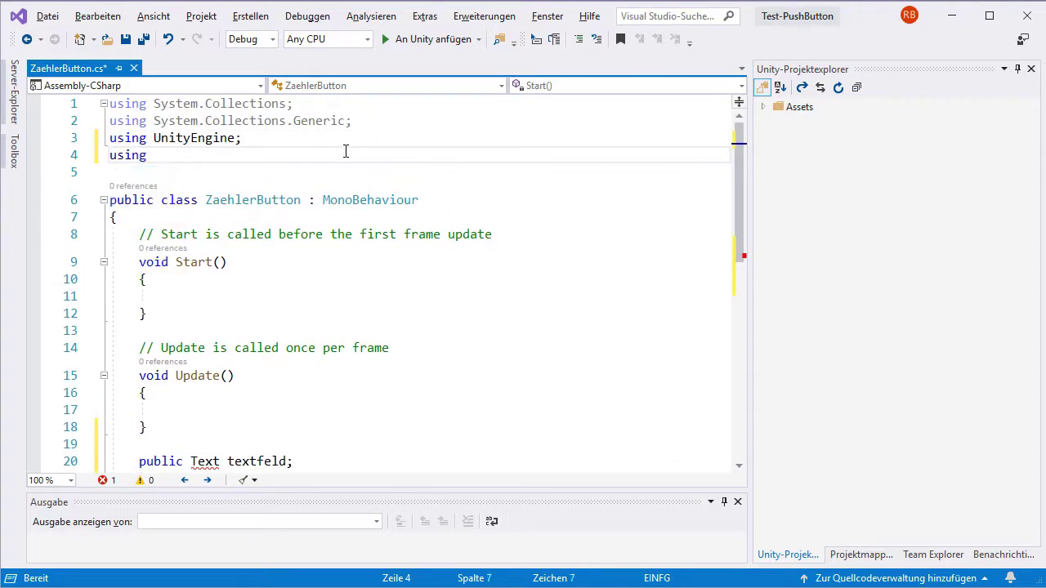
pyautogui.write('UnityEngine')
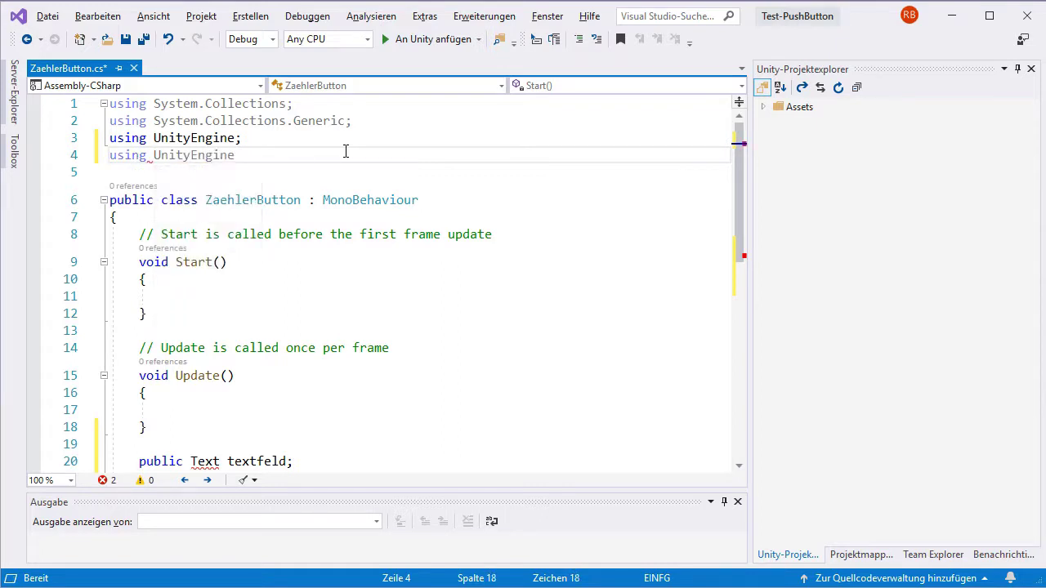
pyautogui.write('.UI;')
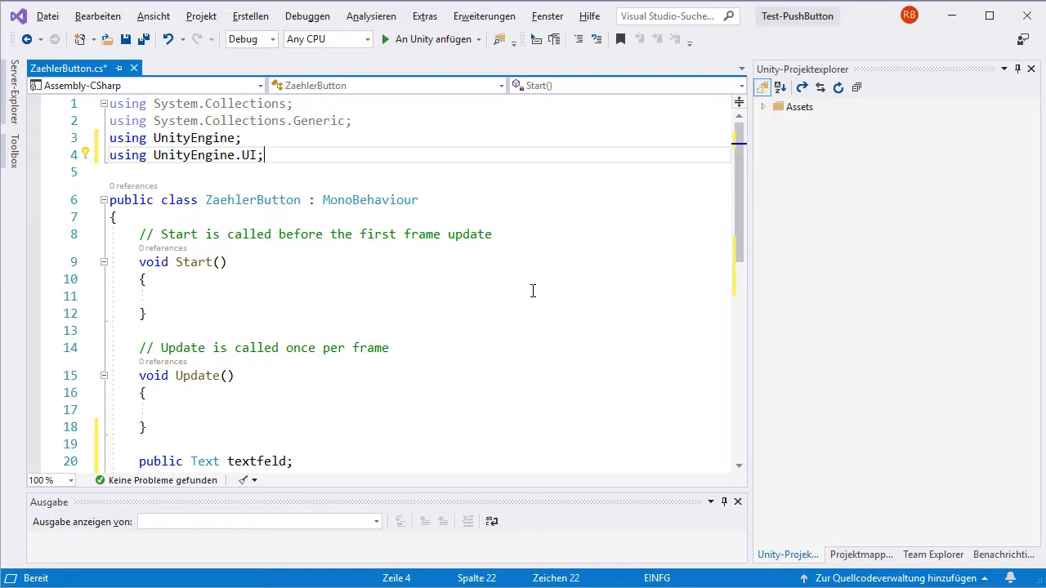
pyautogui.scroll(-4, 532, 291)
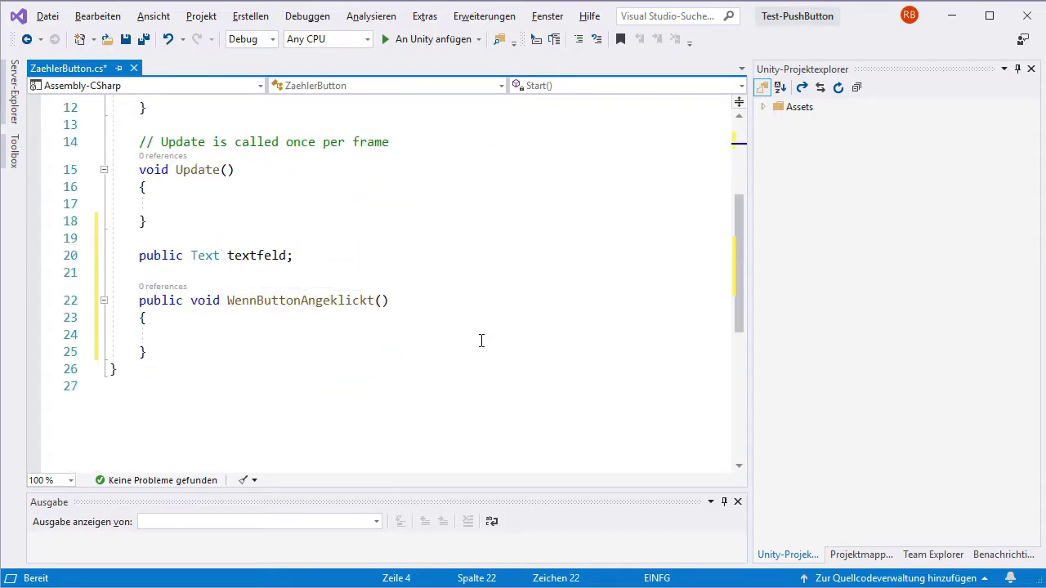
# Write int aktuelleZahl = textfeld.text; inside WennButtonAngeklickt and inspect the conversion error.
pyautogui.click(305, 331)
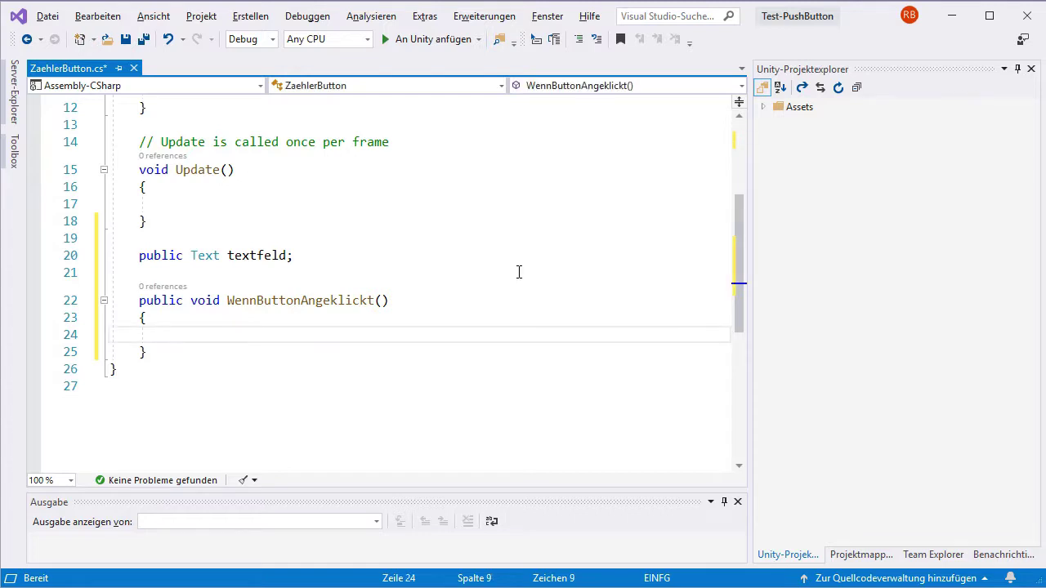
pyautogui.write('textfeld')
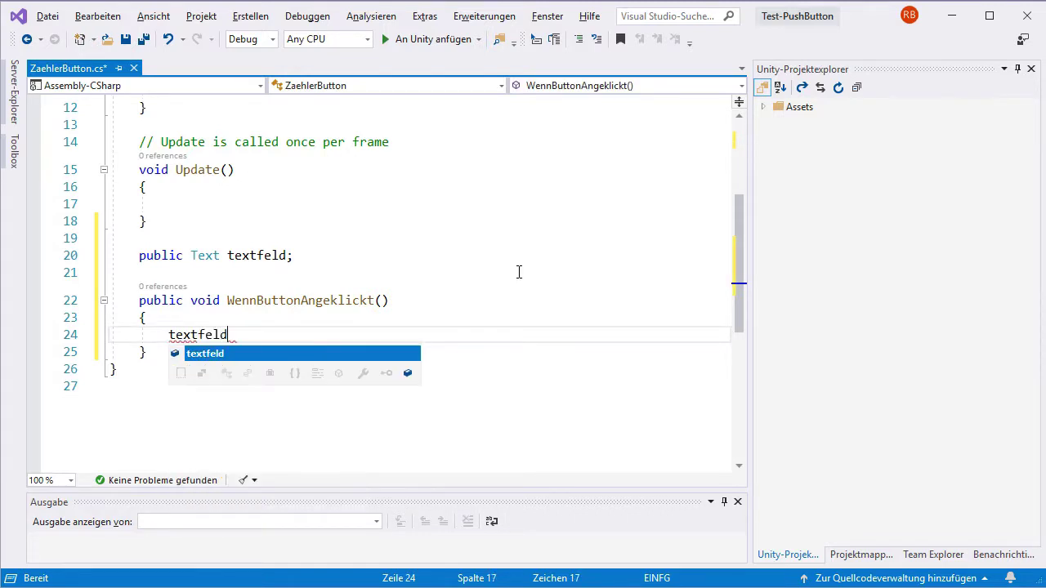
pyautogui.write('.text')
pyautogui.press('Escape')
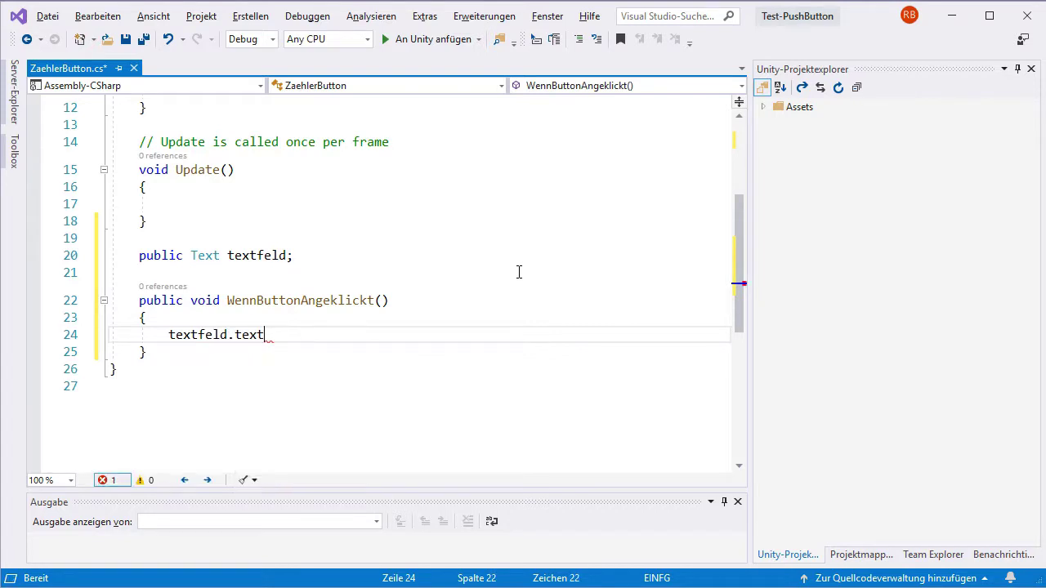
pyautogui.write(';')
pyautogui.press('Home')
pyautogui.press('Left')
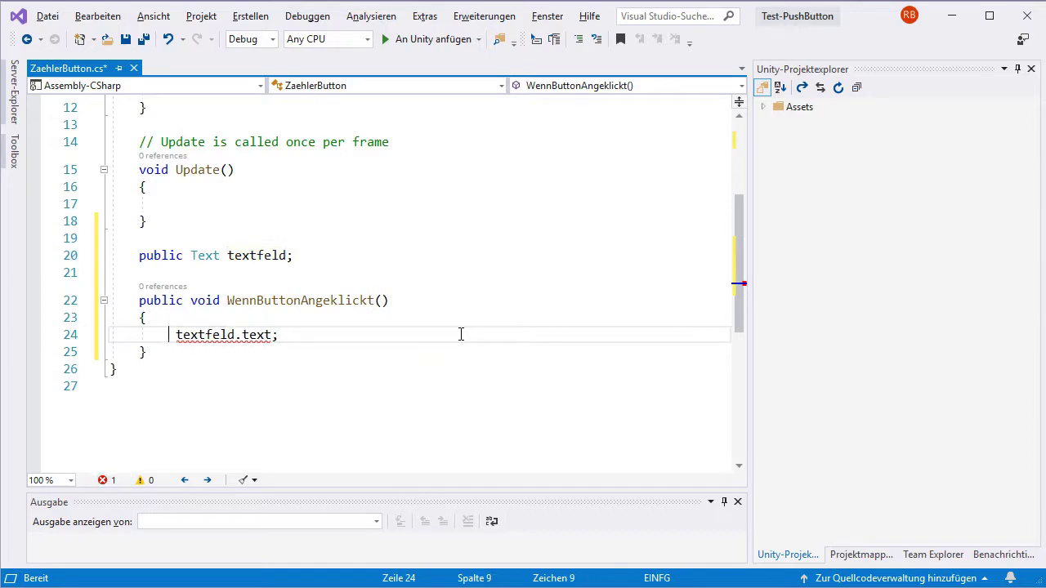
pyautogui.write('int')
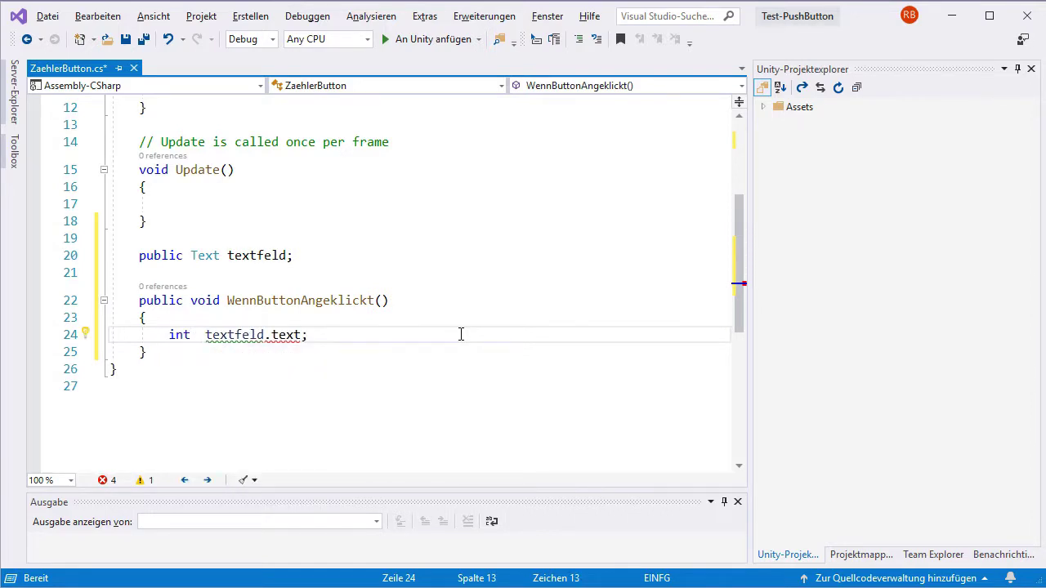
pyautogui.write(' aktuelleZah')
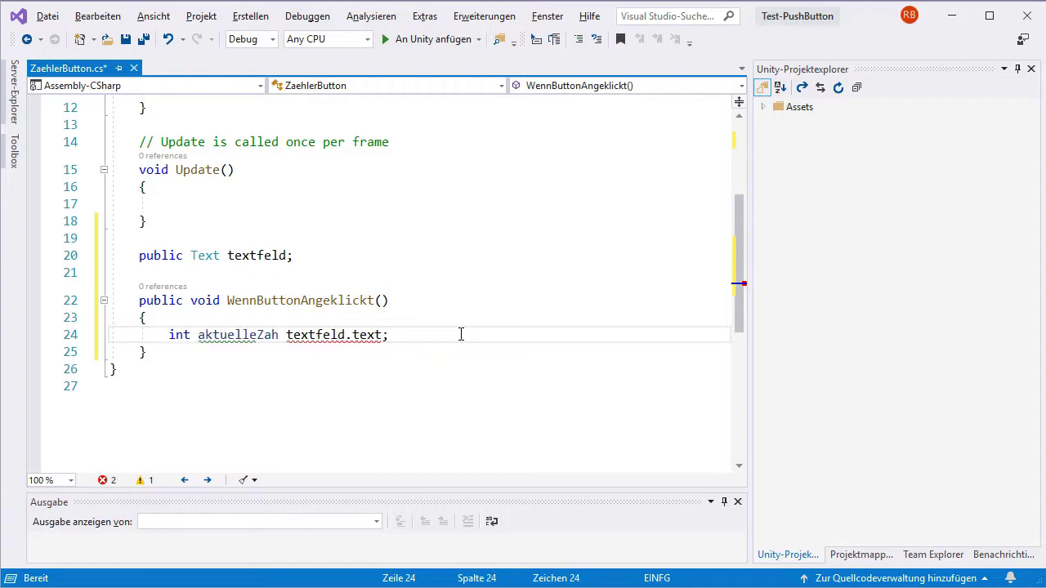
pyautogui.write('l =')
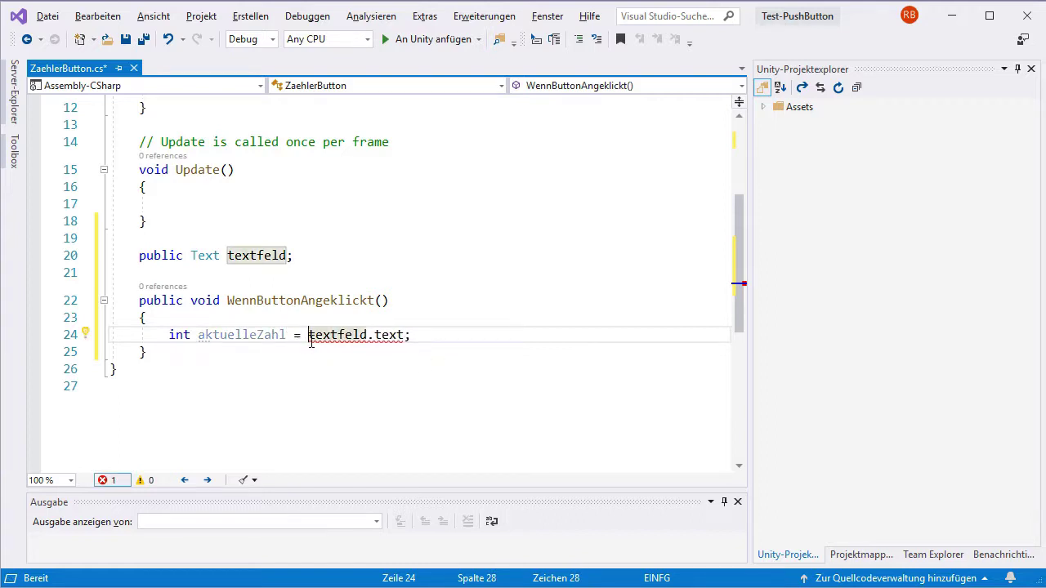
pyautogui.moveTo(344, 342)
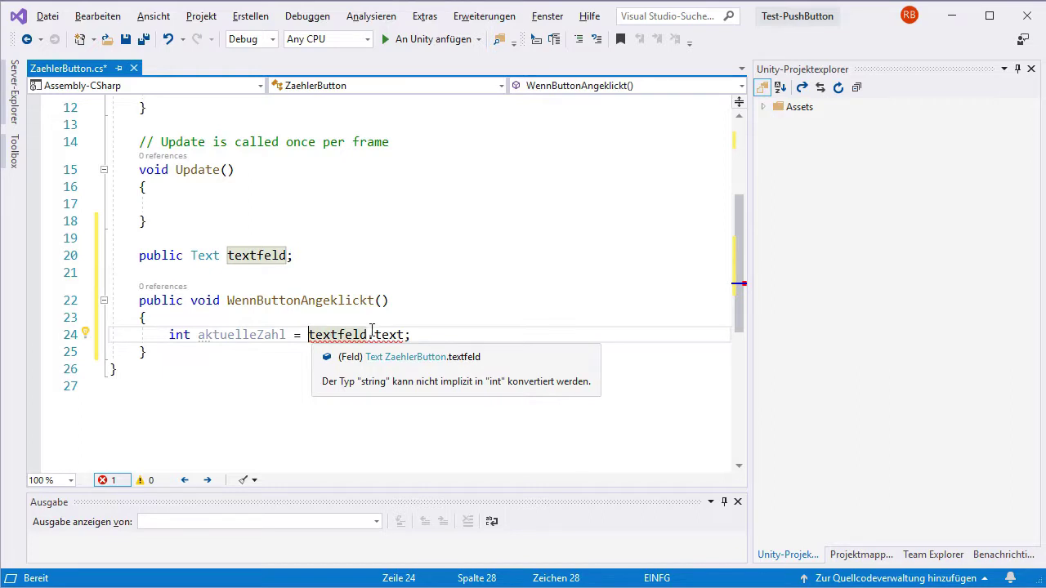
pyautogui.moveTo(402, 339)
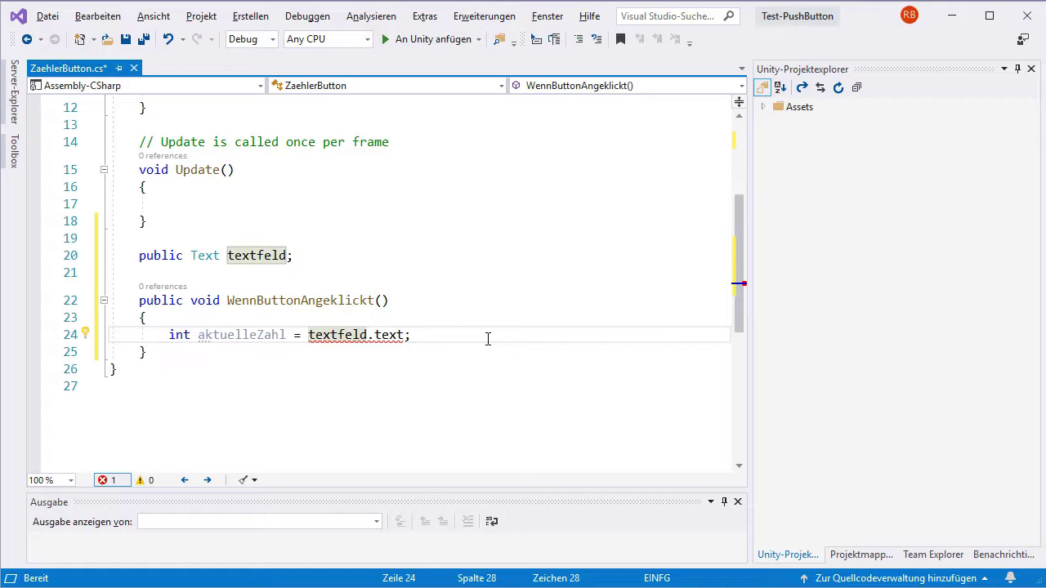
# Initialise aktuelleZahl to 0 and move textfeld.text onto its own line below.
pyautogui.press('Return')
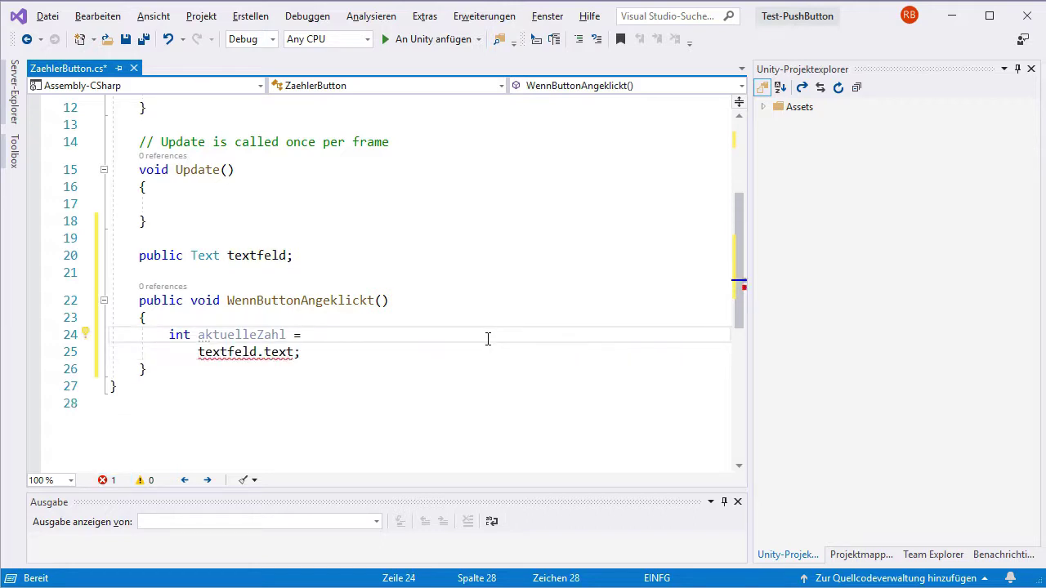
pyautogui.write('0;')
pyautogui.press('Down')
pyautogui.press('Home')
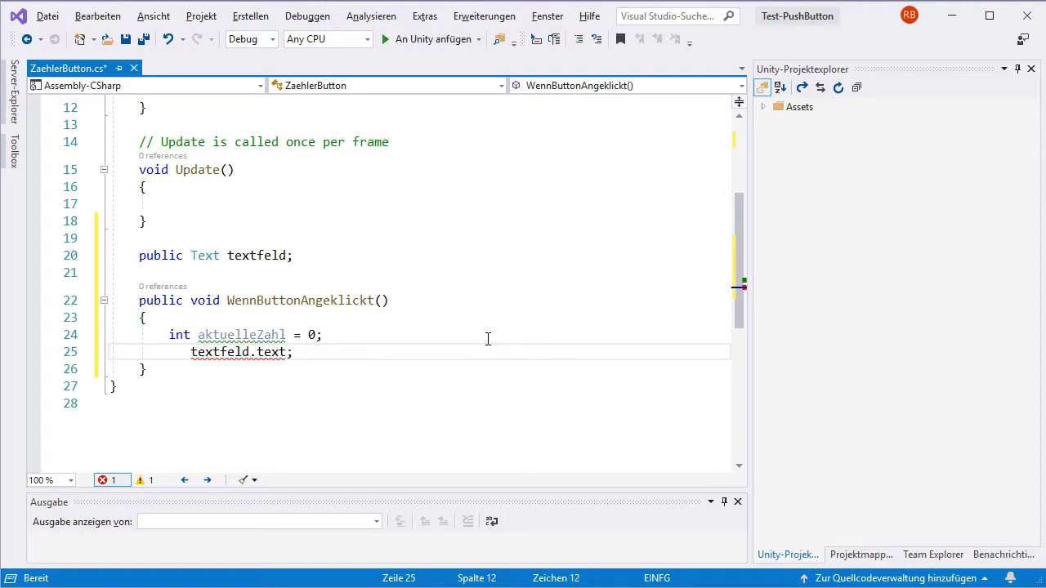
pyautogui.press('BackSpace')
pyautogui.press('BackSpace')
pyautogui.press('BackSpace')
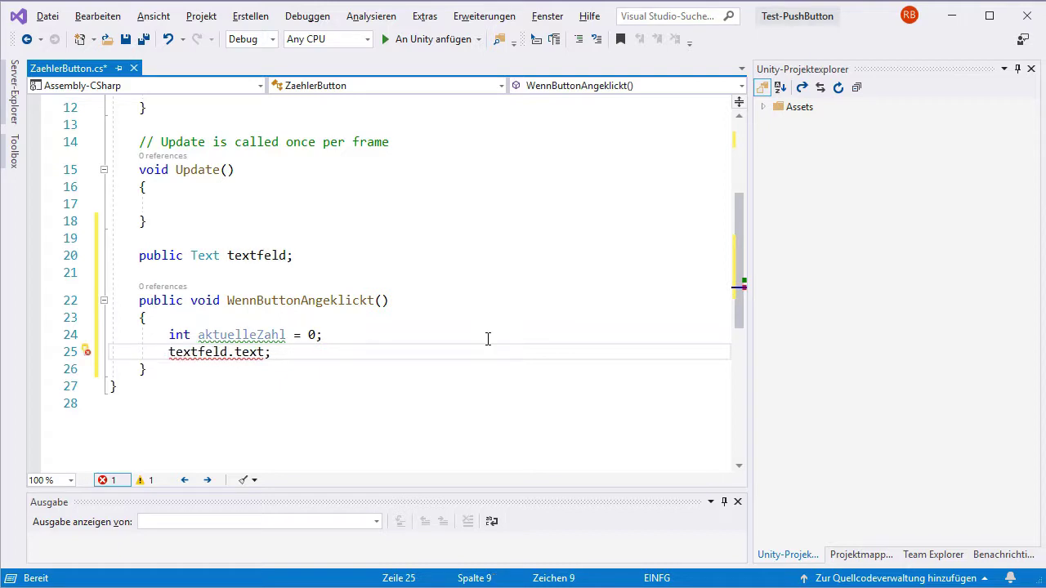
pyautogui.press('Return')
pyautogui.press('Up')
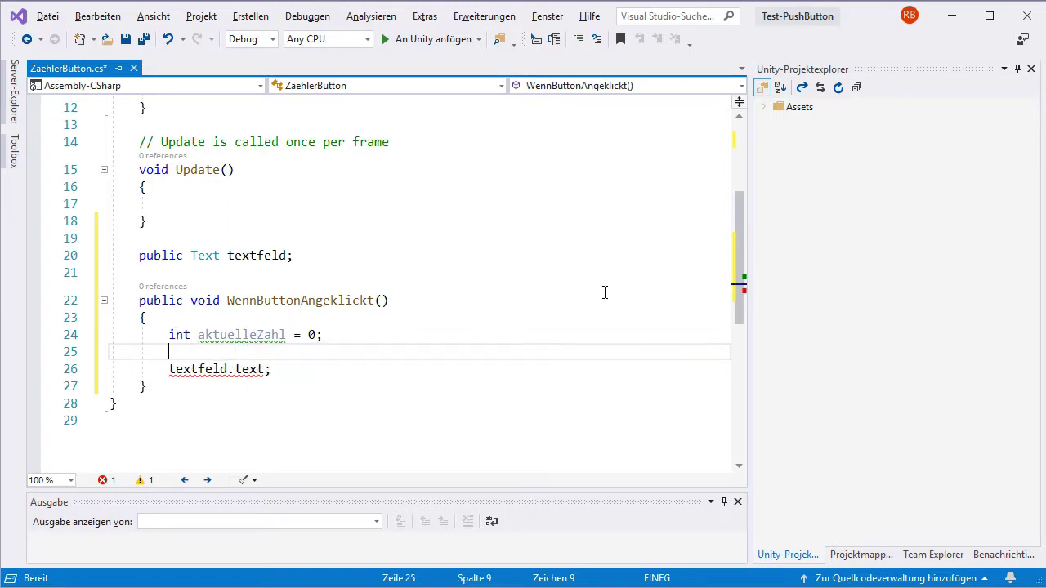
# Write int.TryParse(textfeld.text, aktuelleZahl); and remove the leftover line.
pyautogui.write('i')
pyautogui.write('nt.')
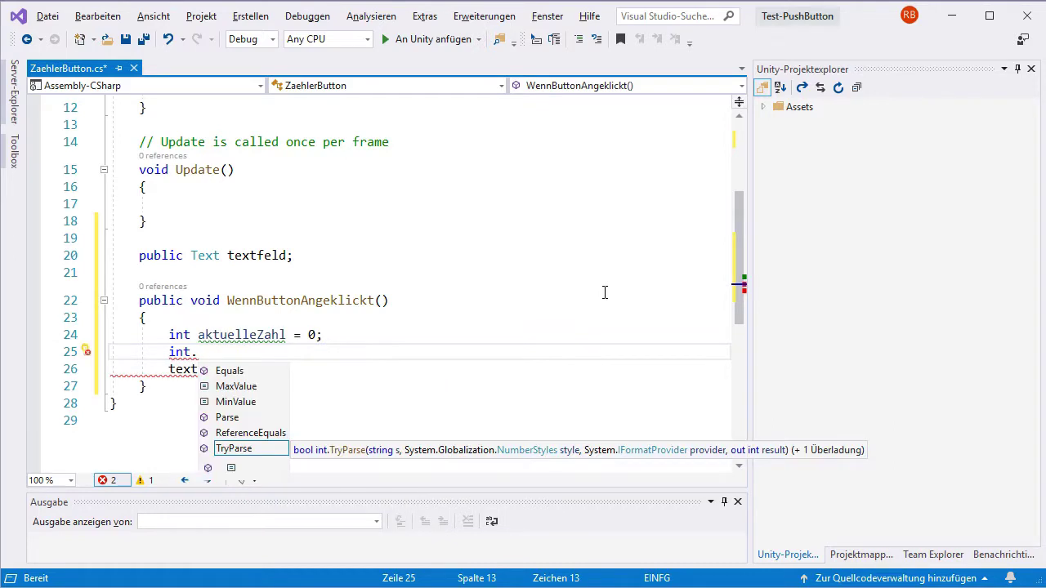
pyautogui.press('Tab')
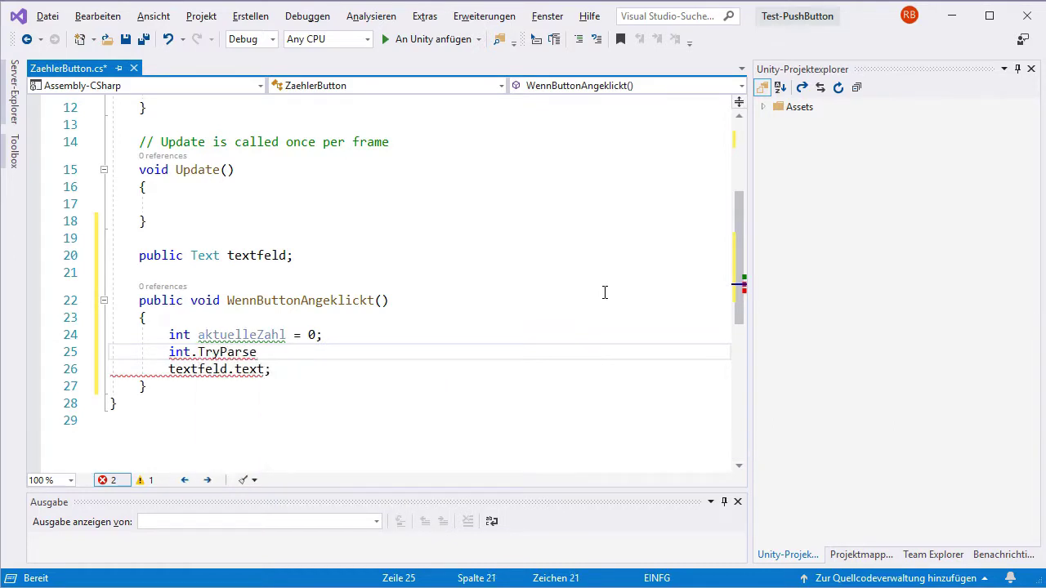
pyautogui.write('(')
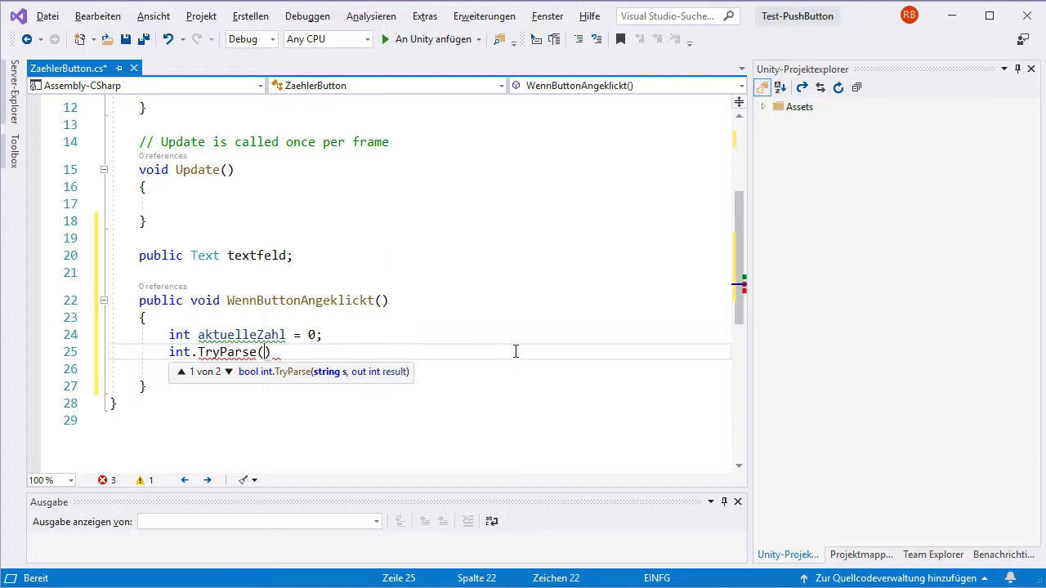
pyautogui.hotkey('ctrl', 'v')
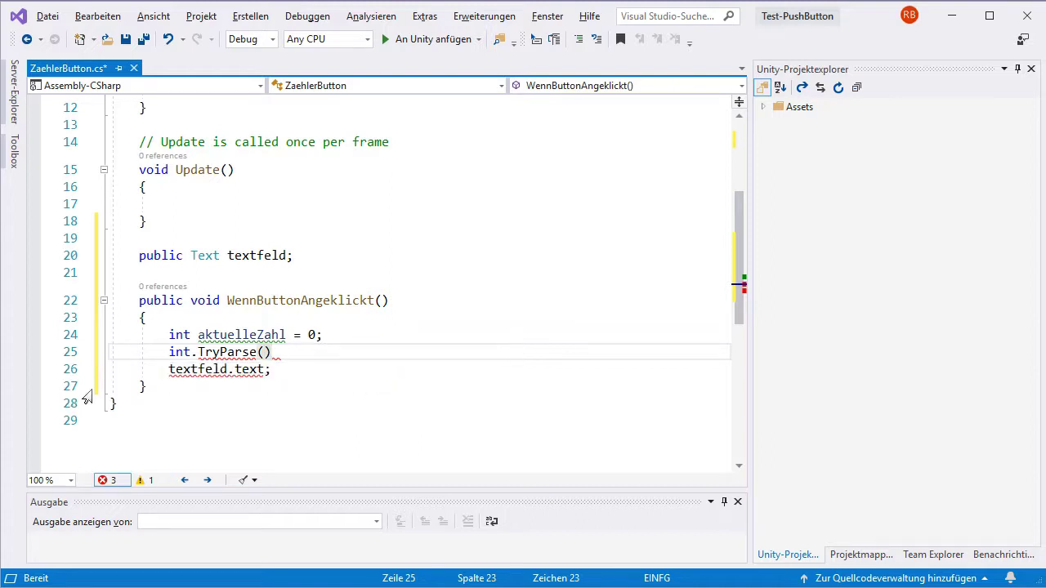
pyautogui.moveTo(168, 369)
pyautogui.mouseDown()
pyautogui.moveTo(270, 370)
pyautogui.moveTo(264, 352)
pyautogui.mouseUp()
pyautogui.write(',')
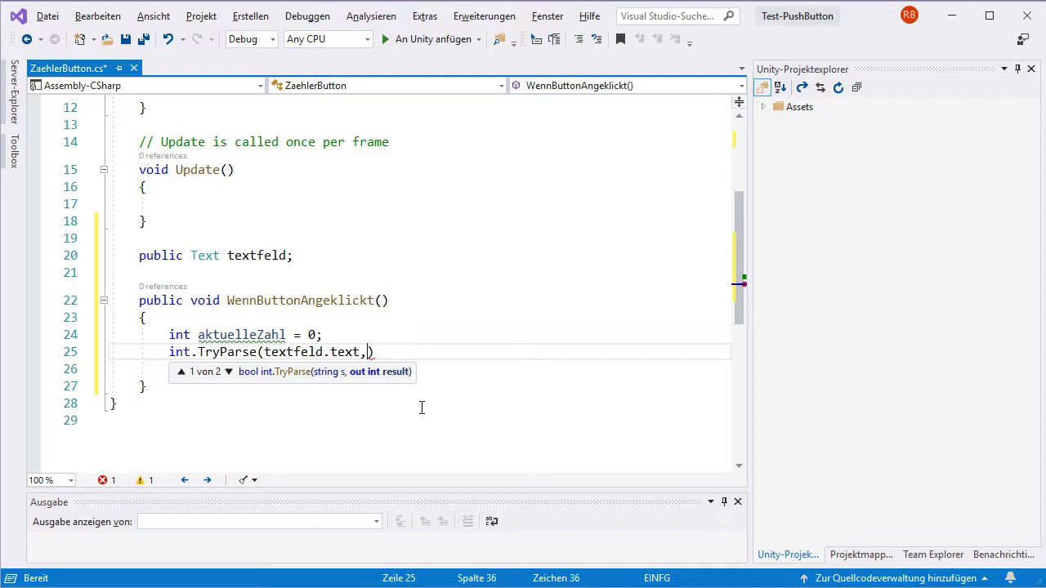
pyautogui.write('aktu')
pyautogui.press('Tab')
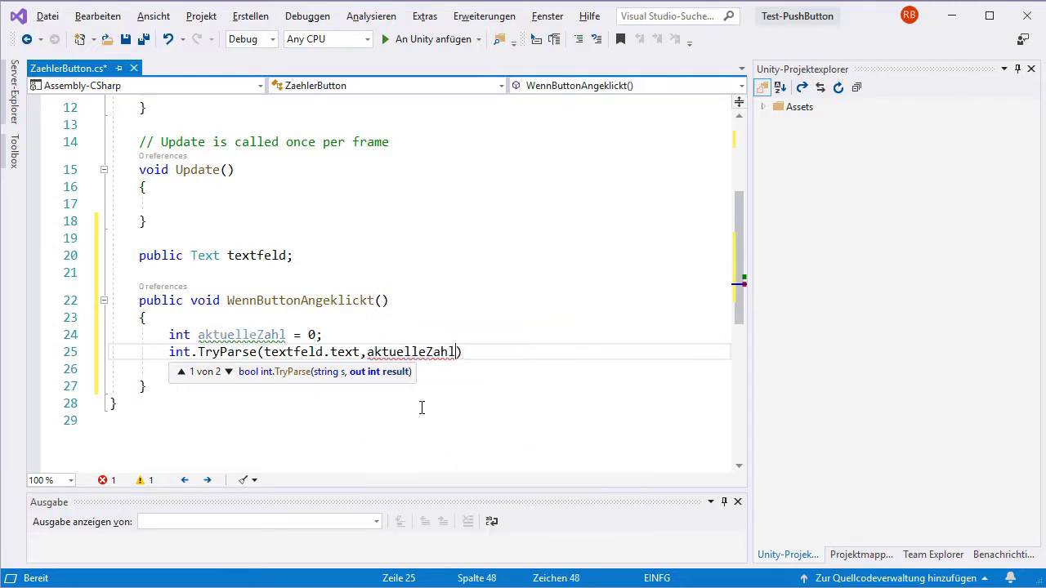
pyautogui.press('End')
pyautogui.write(';')
pyautogui.press('Down')
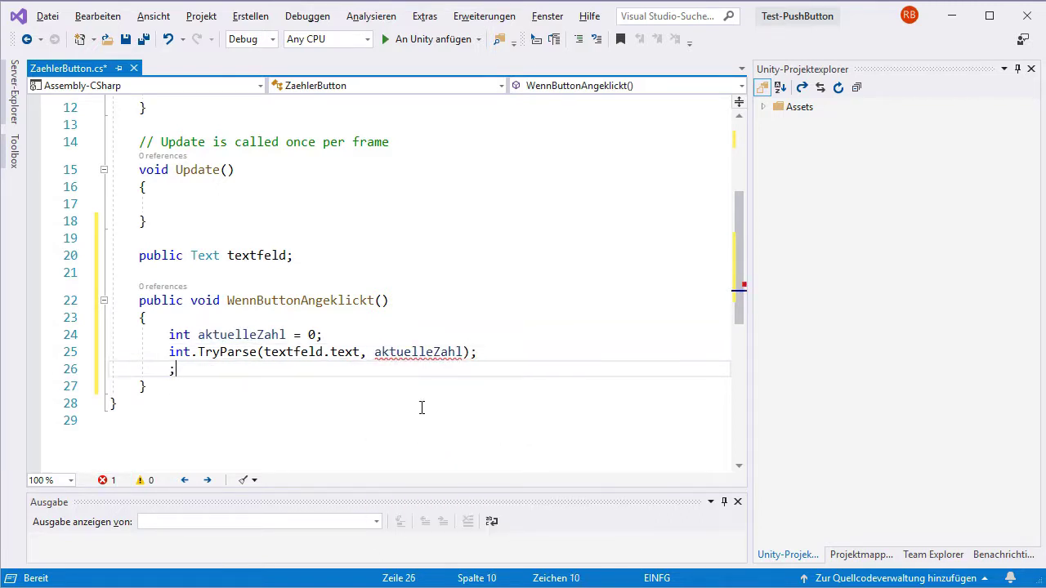
pyautogui.press('BackSpace')
pyautogui.click(368, 351)
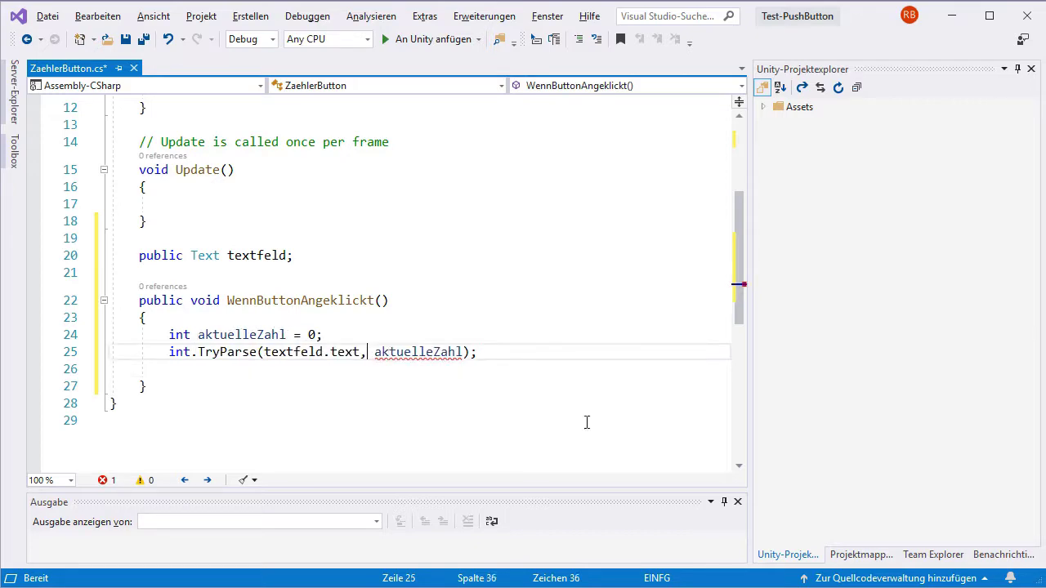
# Add the out keyword before aktuelleZahl in TryParse and discard a trial assignment line.
pyautogui.write('out')
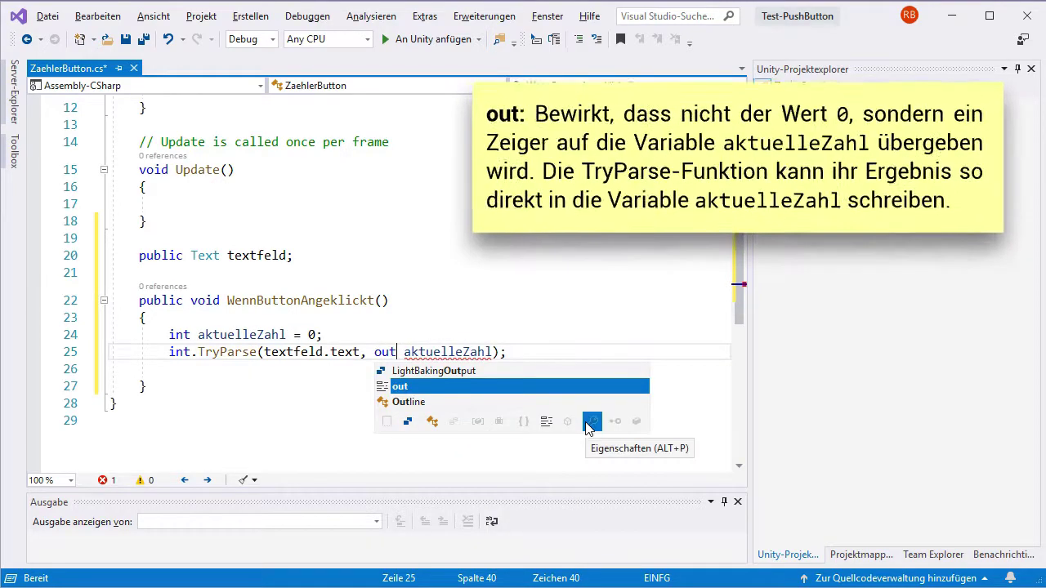
pyautogui.click(446, 386)
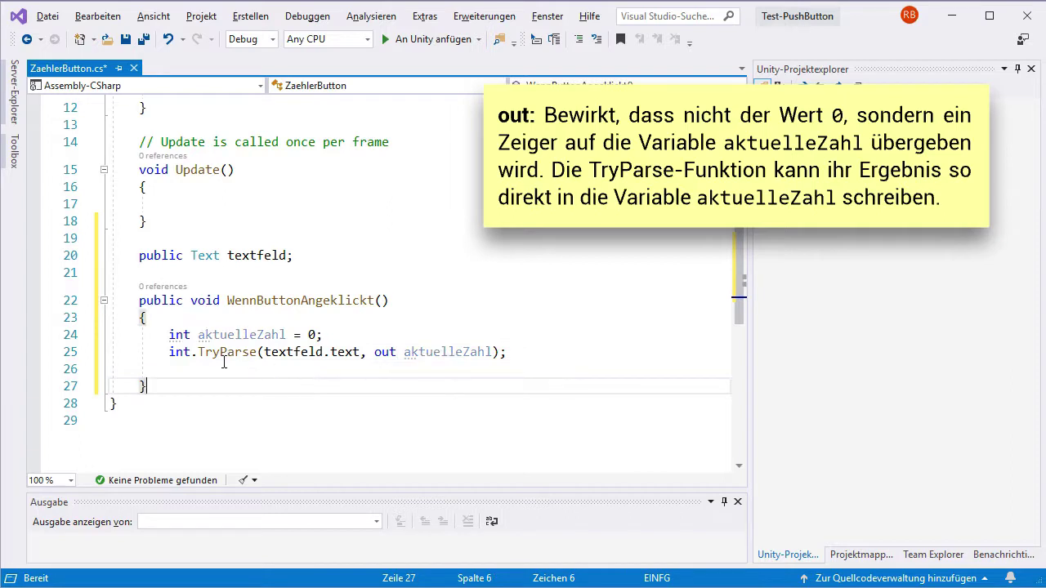
pyautogui.moveTo(408, 353)
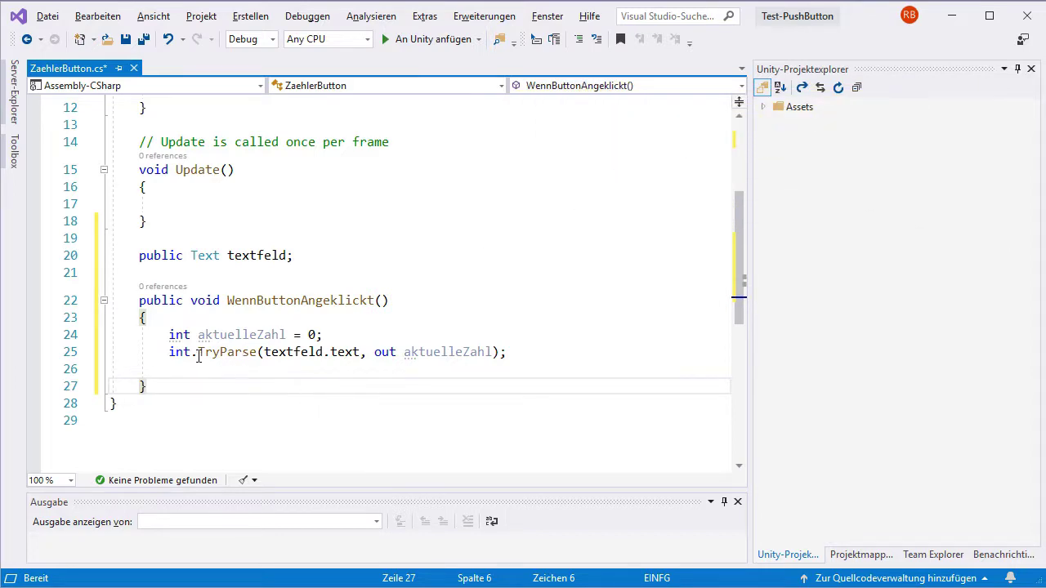
pyautogui.moveTo(245, 353)
pyautogui.press('Up')
pyautogui.press('Up')
pyautogui.press('Up')
pyautogui.press('End')
pyautogui.press('Return')
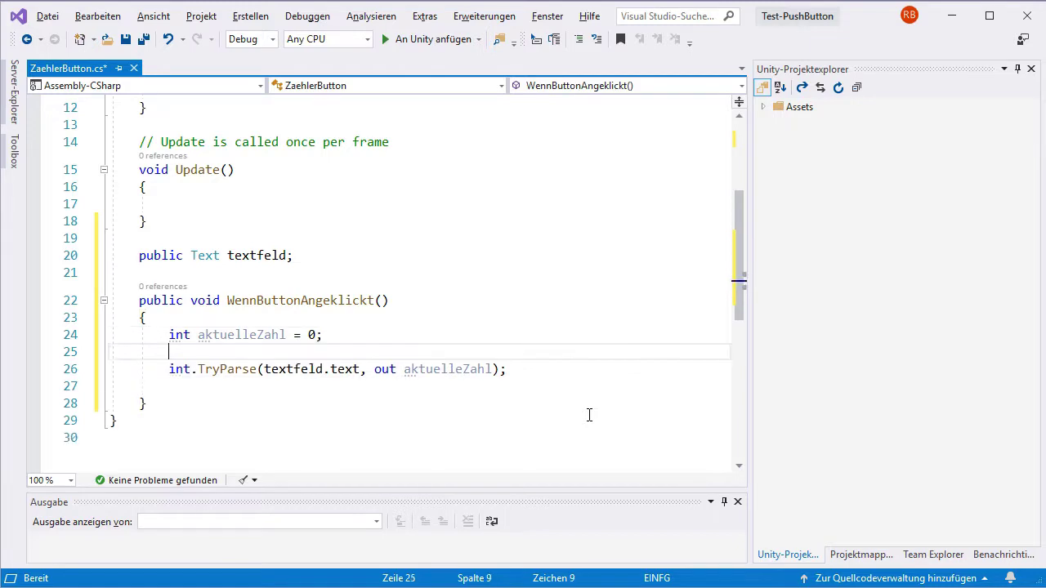
pyautogui.write('aktuelleZahl = ')
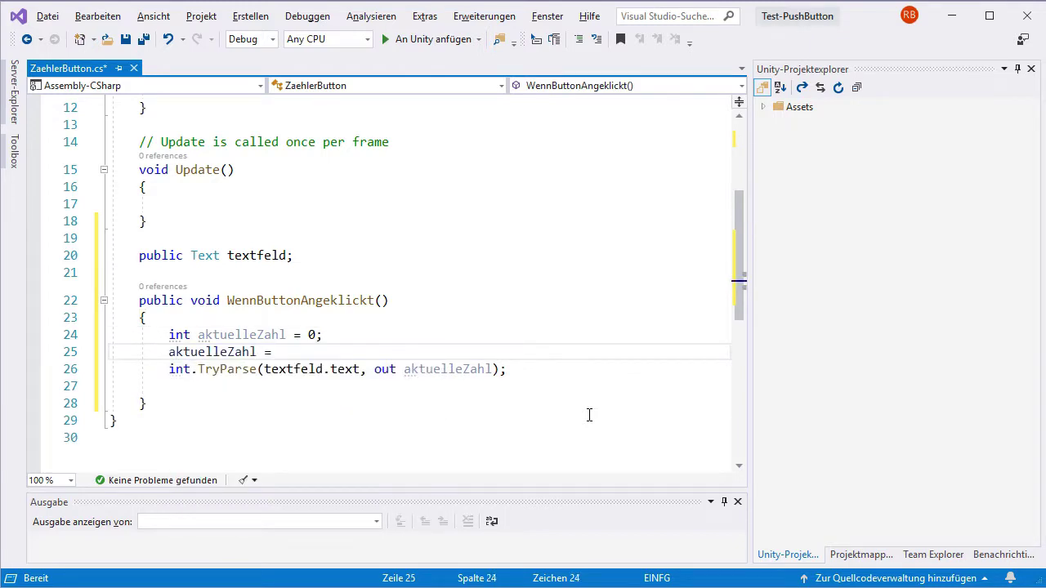
pyautogui.write('...')
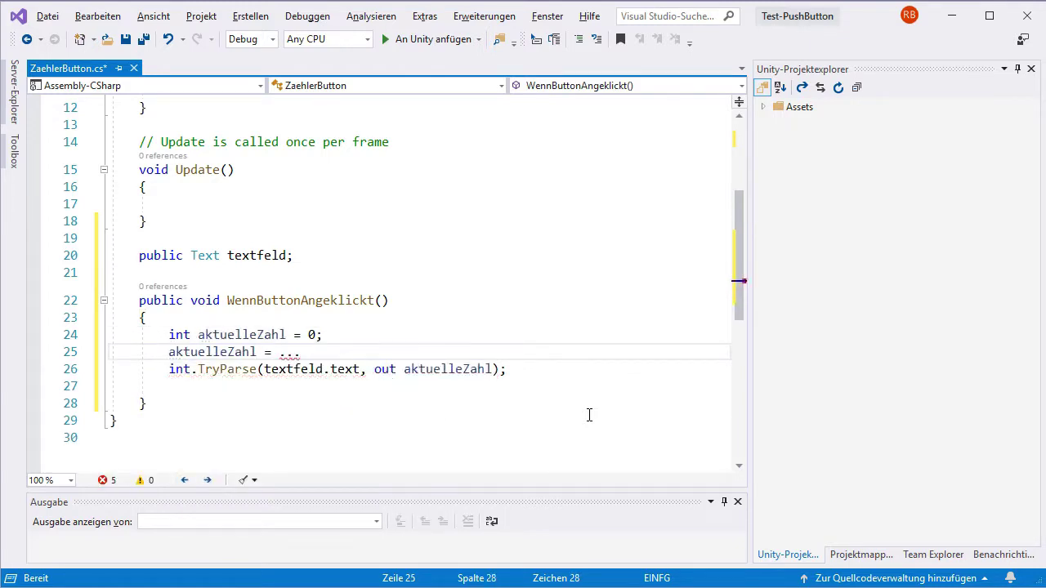
pyautogui.hotkey('shift', 'Home')
pyautogui.press('BackSpace')
# Highlight Try in TryParse and the textfeld.text argument to explain the parse call.
pyautogui.click(591, 366)
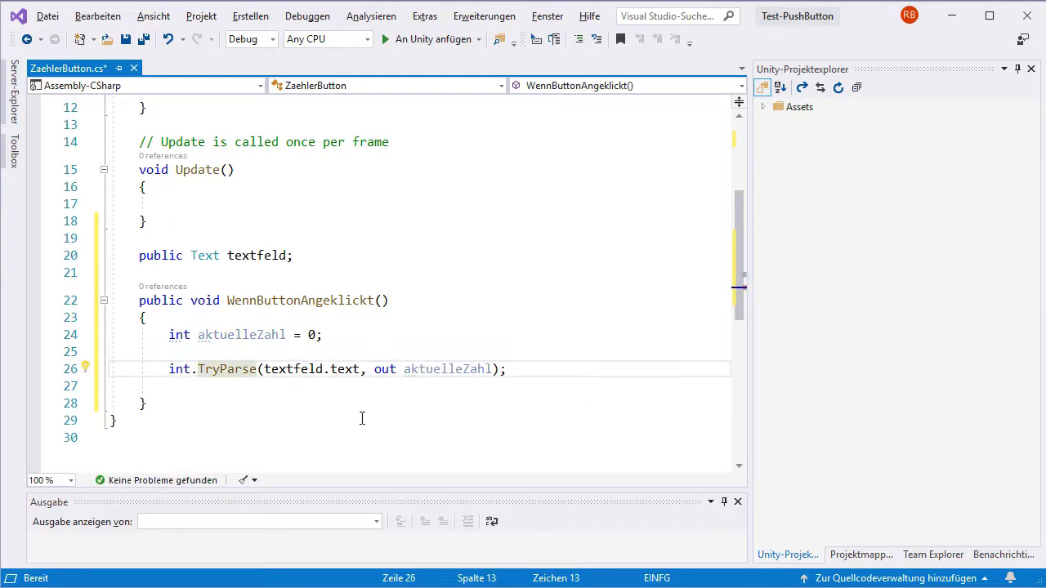
pyautogui.click(199, 368)
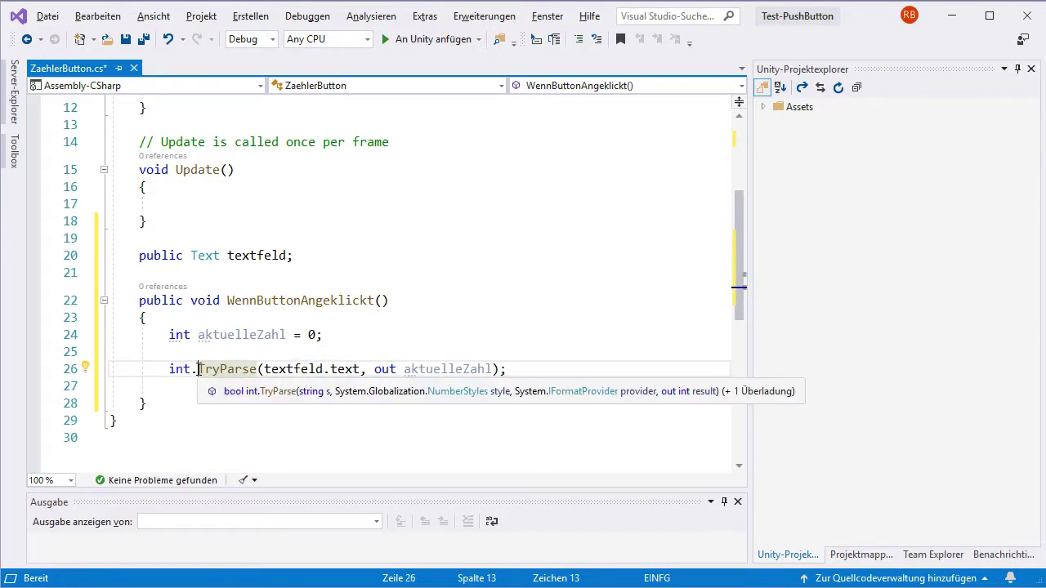
pyautogui.moveTo(198, 369); pyautogui.dragTo(221, 370)
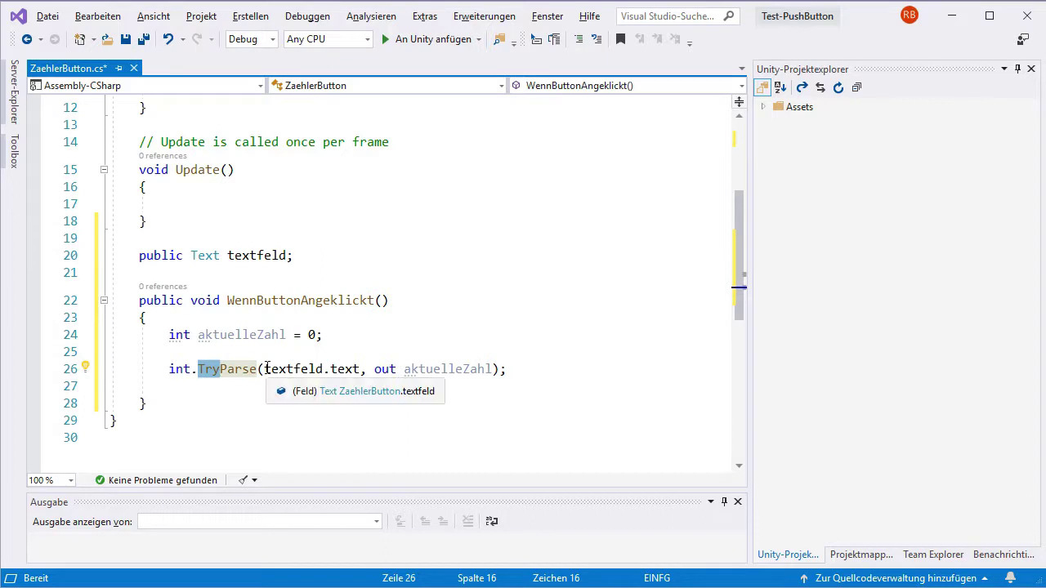
pyautogui.moveTo(264, 369); pyautogui.dragTo(360, 369)
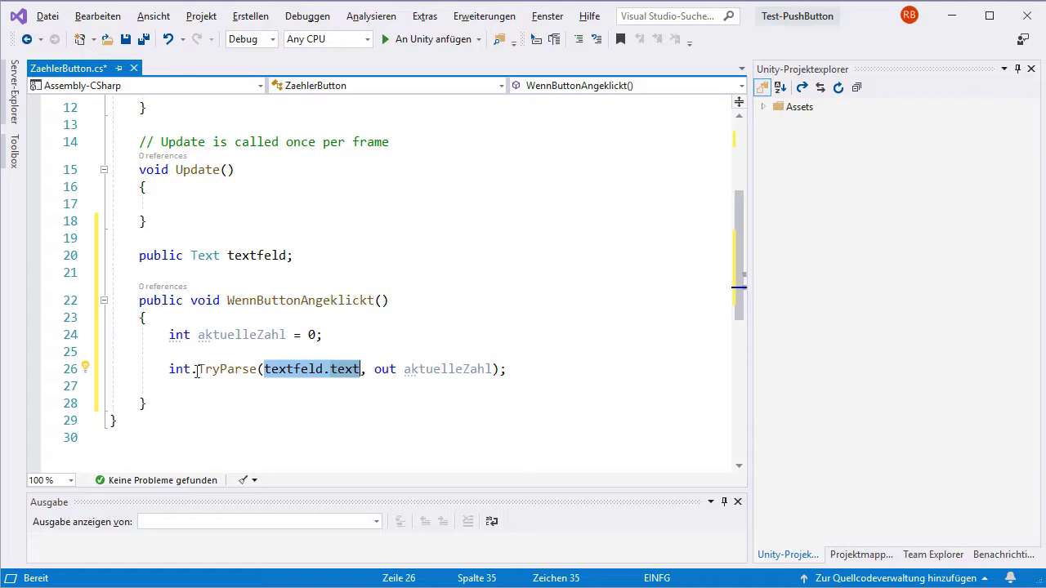
pyautogui.moveTo(214, 365)
# Remove the blank line above TryParse and open new lines below it for the next statement.
pyautogui.press('Up')
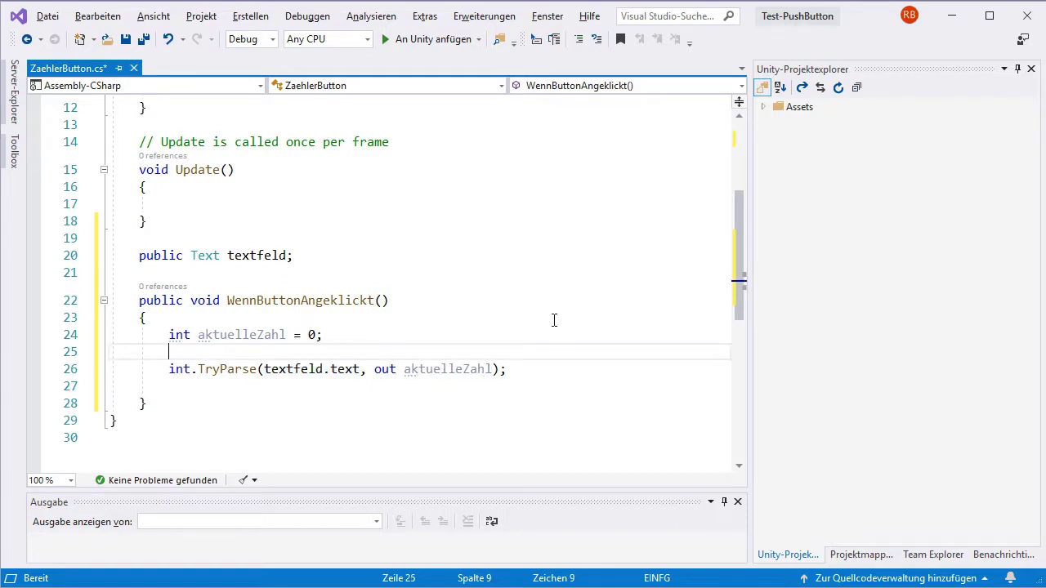
pyautogui.press('BackSpace')
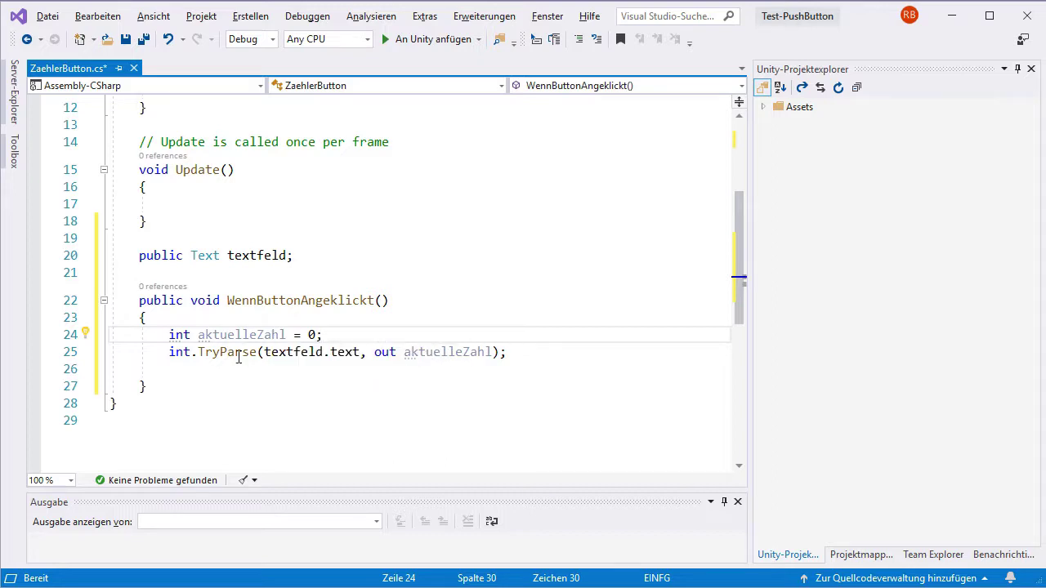
pyautogui.click(205, 373)
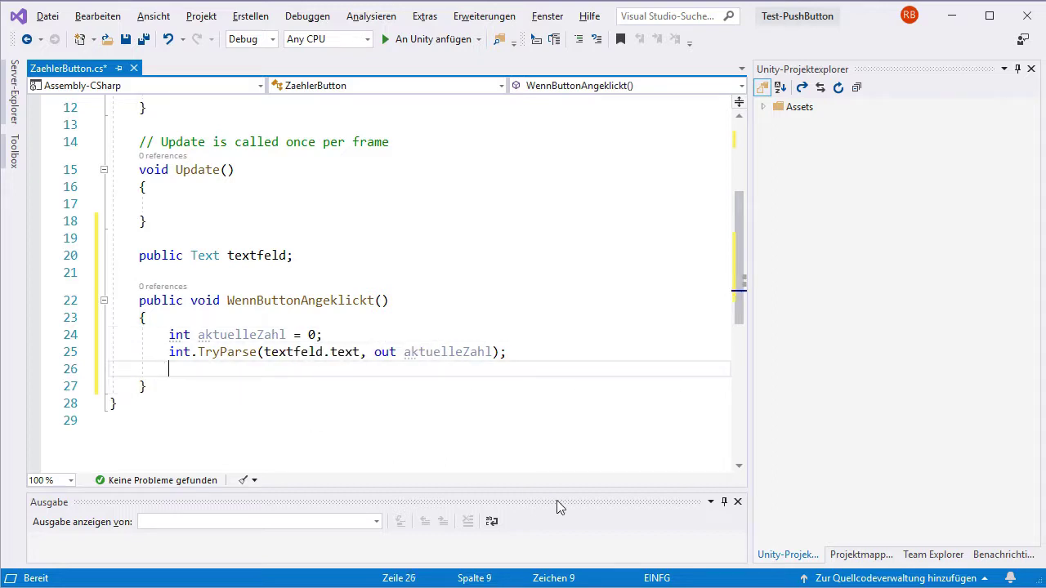
pyautogui.press('Return')
pyautogui.press('Return')
pyautogui.press('Up')
# Write 'aktuelleZahl += 1;' followed by 'textfeld.text = aktuelleZahl;' in the click method.
pyautogui.write('aktu')
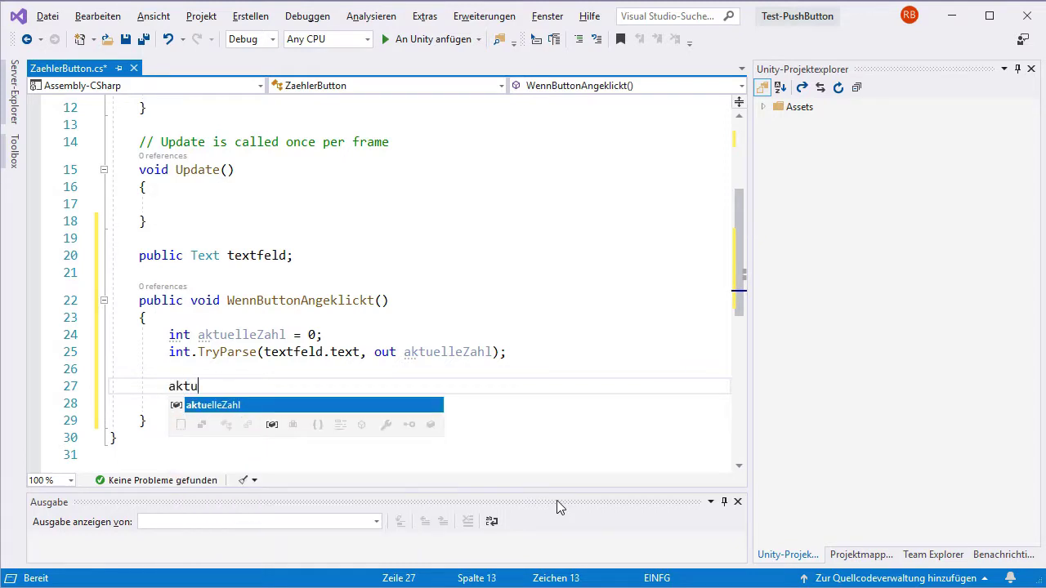
pyautogui.press('Tab')
pyautogui.write('+= ')
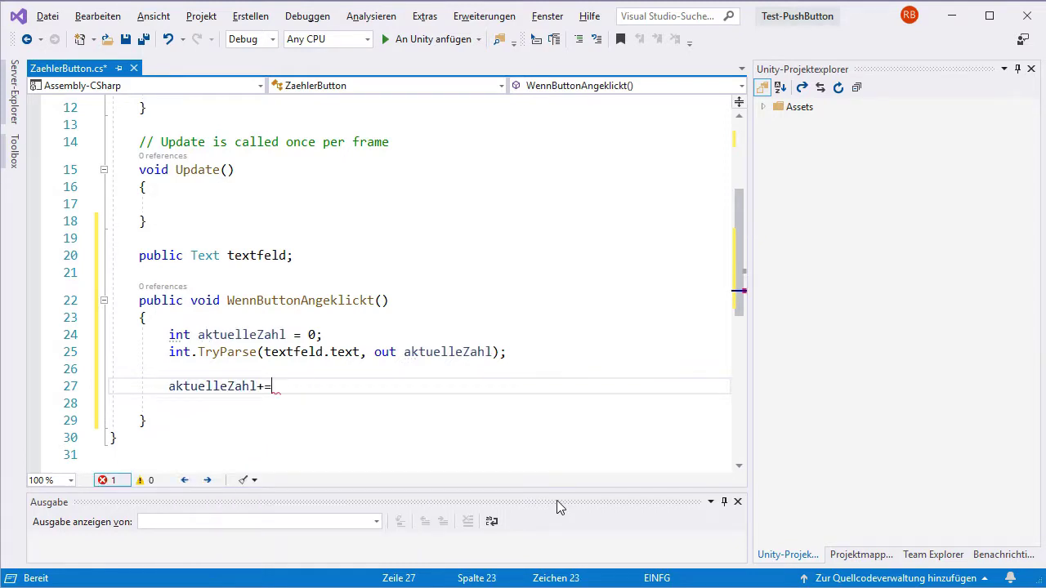
pyautogui.write('1;')
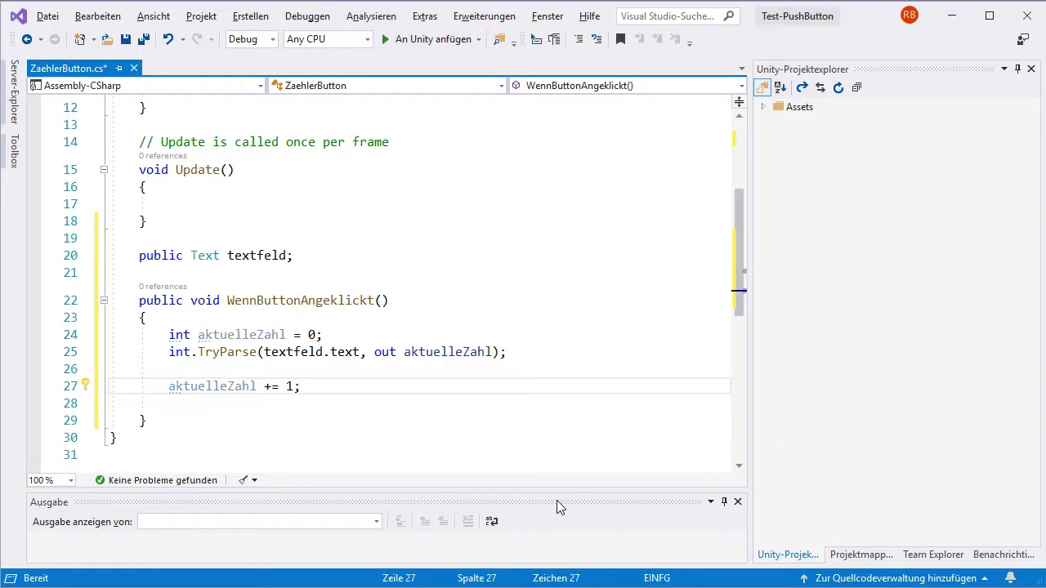
pyautogui.press('Return')
pyautogui.write('text')
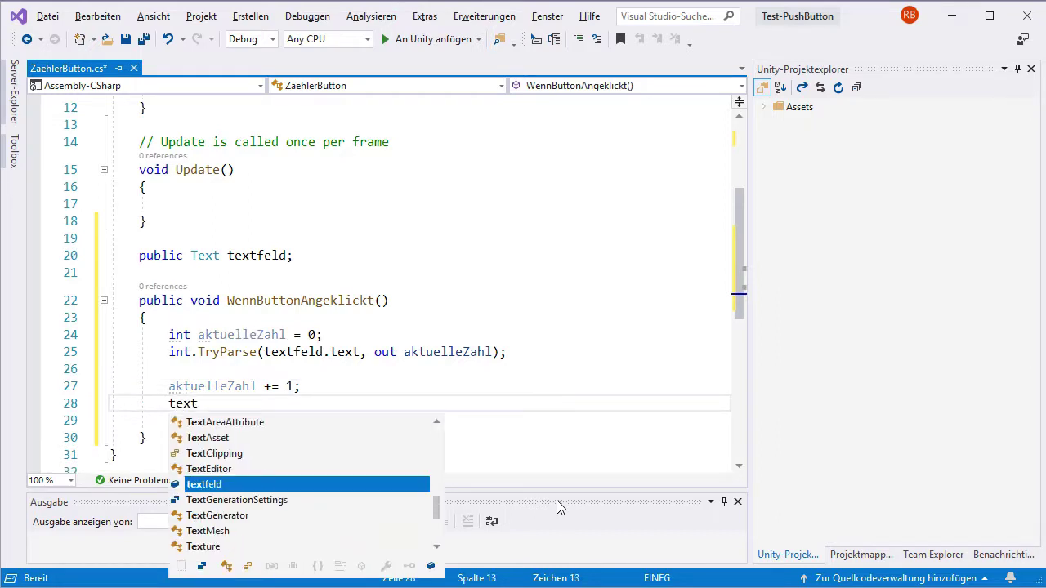
pyautogui.write('feld.text ')
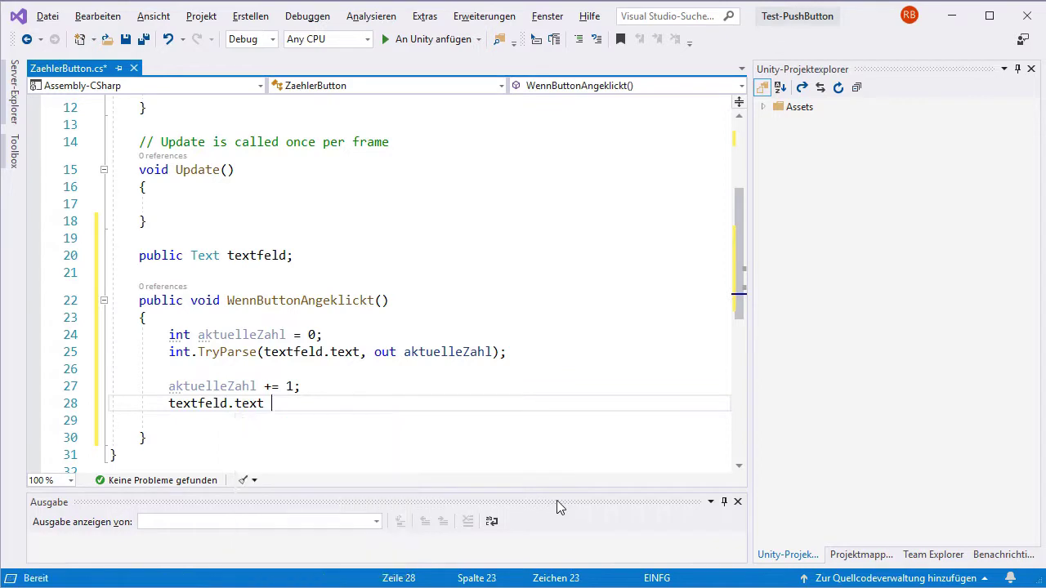
pyautogui.write('= aktue')
pyautogui.press('Tab')
pyautogui.write(';')
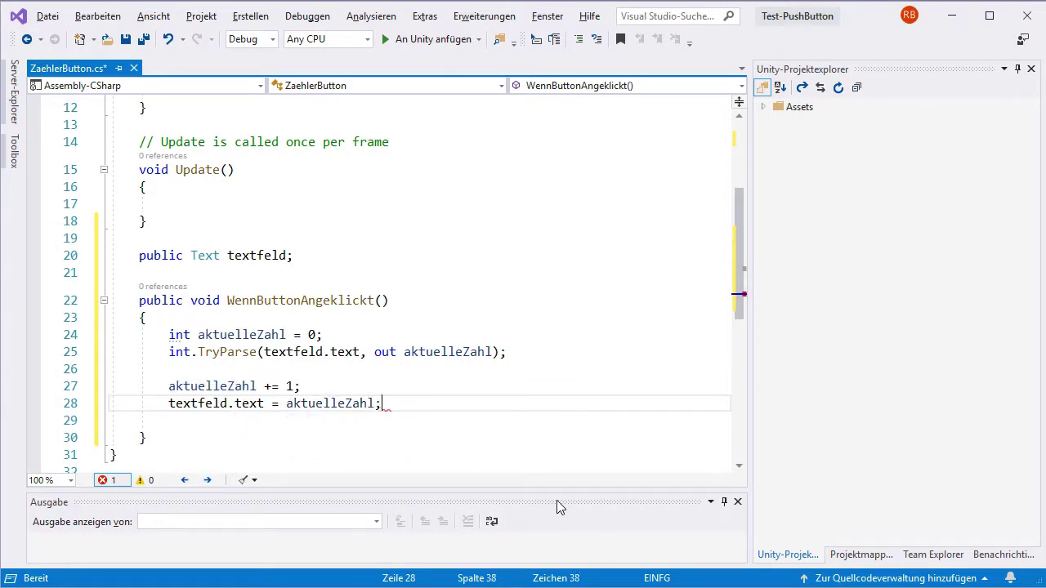
pyautogui.press('Delete')
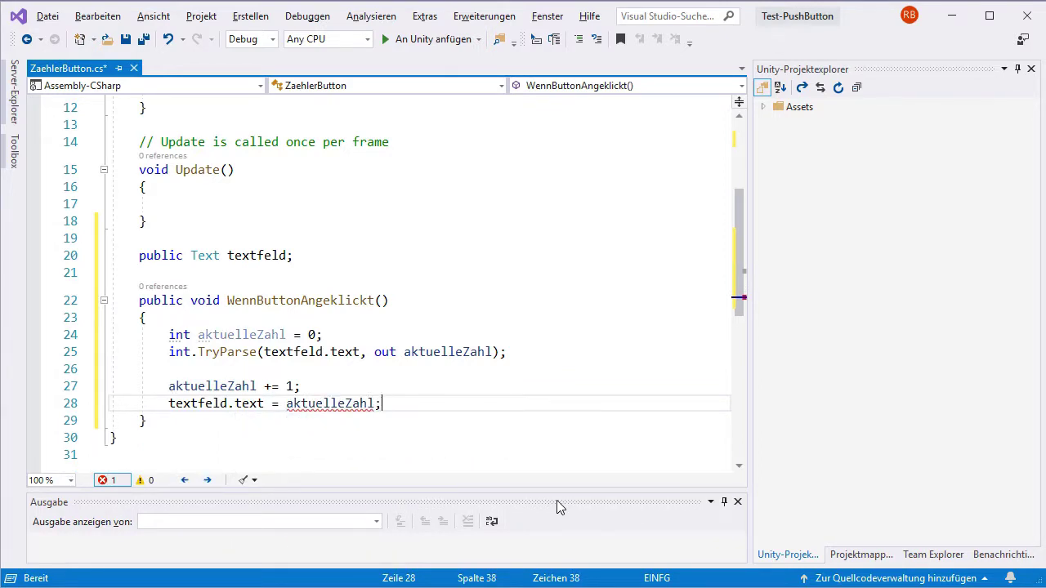
# Append .ToString() to aktuelleZahl in the text assignment and save all changes.
pyautogui.moveTo(322, 404)
pyautogui.moveTo(253, 403)
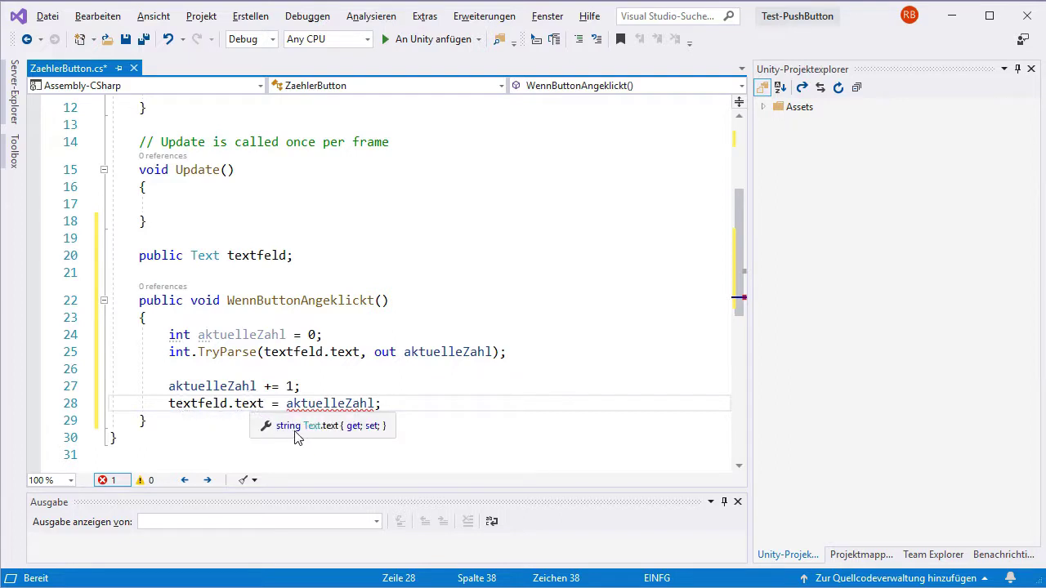
pyautogui.click(374, 404)
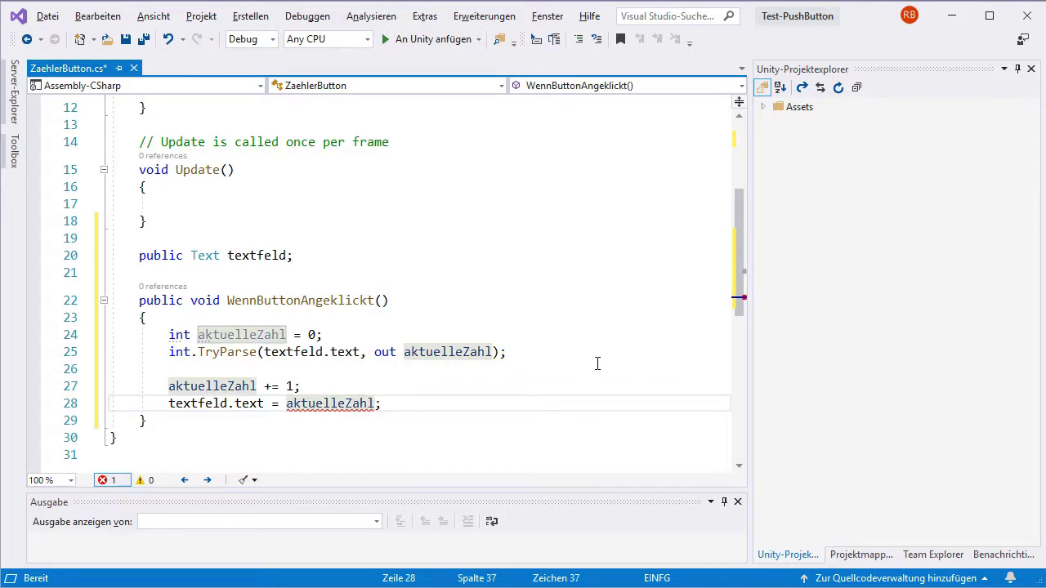
pyautogui.write('.')
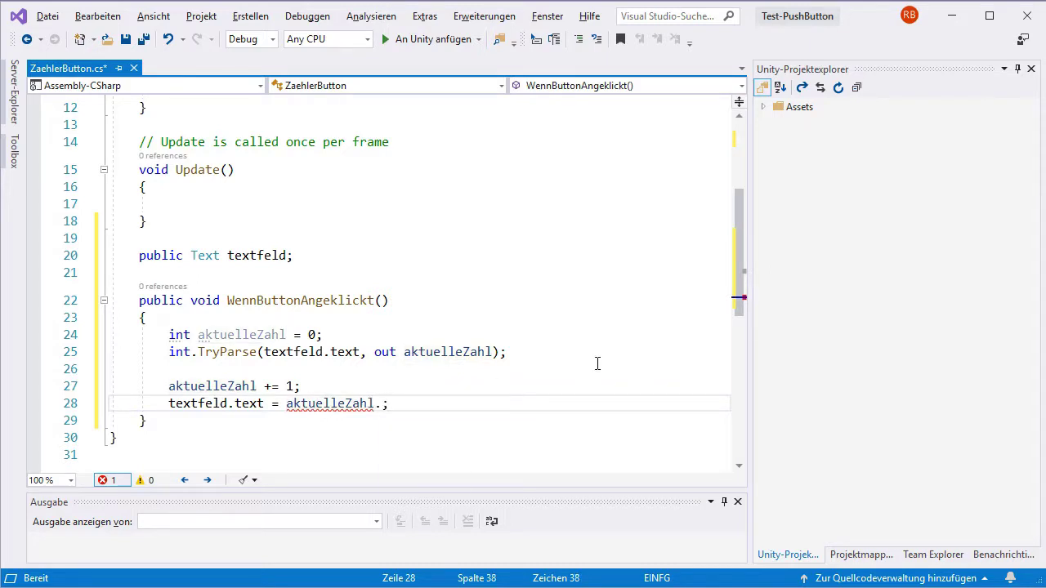
pyautogui.write('to')
pyautogui.press('Tab')
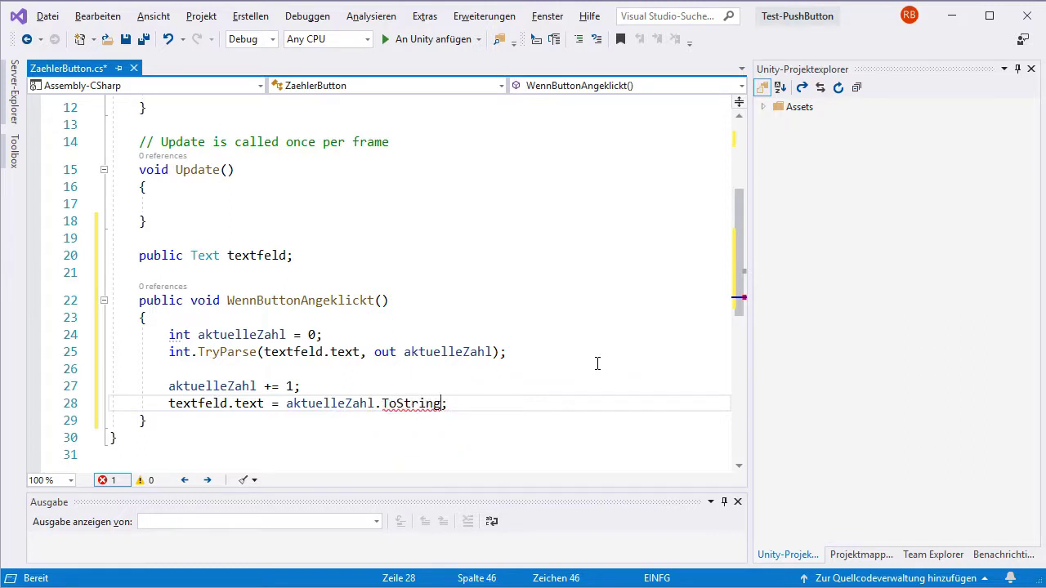
pyautogui.write('()')
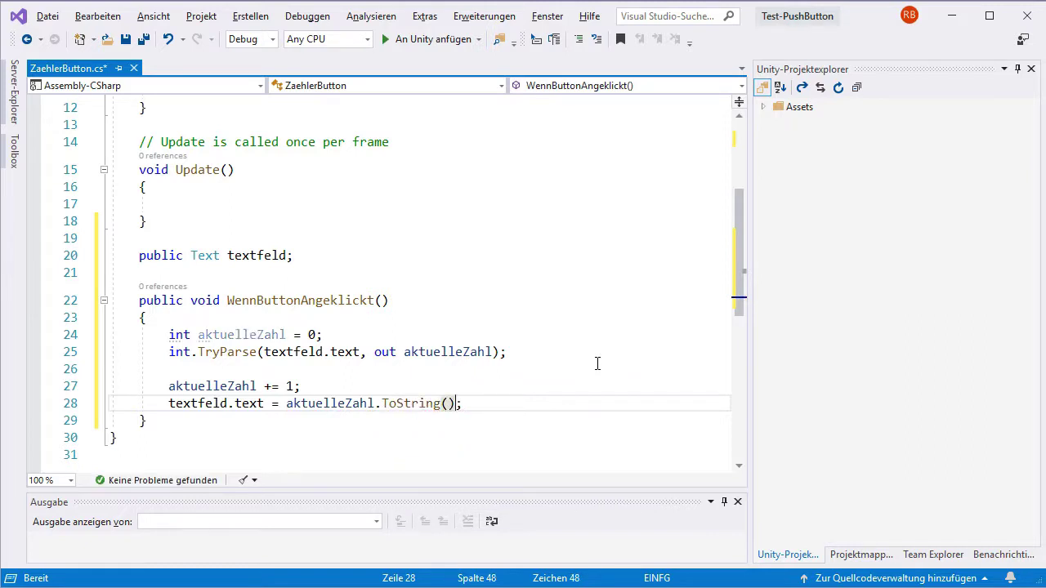
pyautogui.click(144, 41)
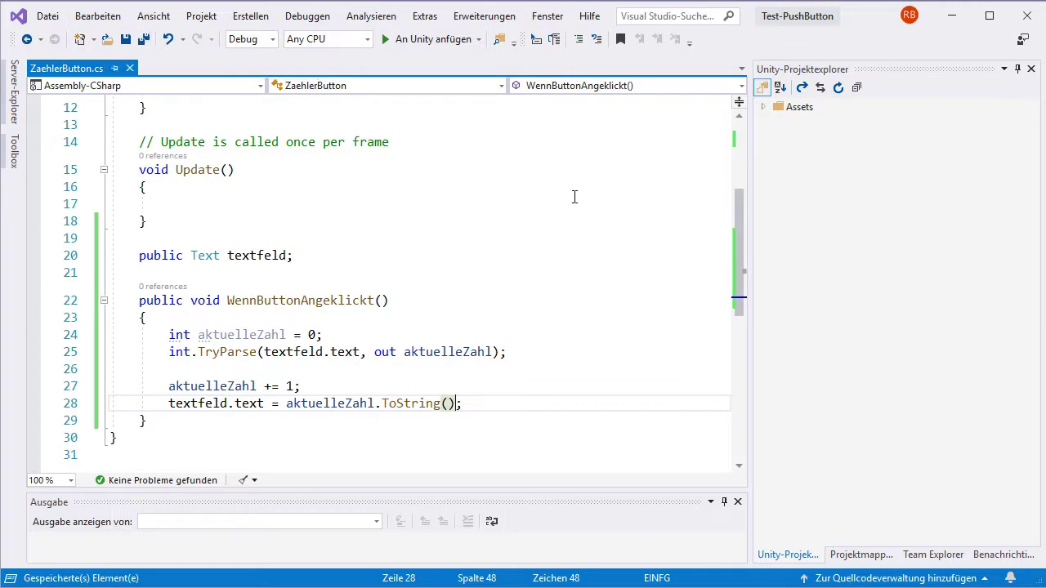
# Back in Unity, assign the Text object to the script's Textfeld field.
pyautogui.click(948, 23)
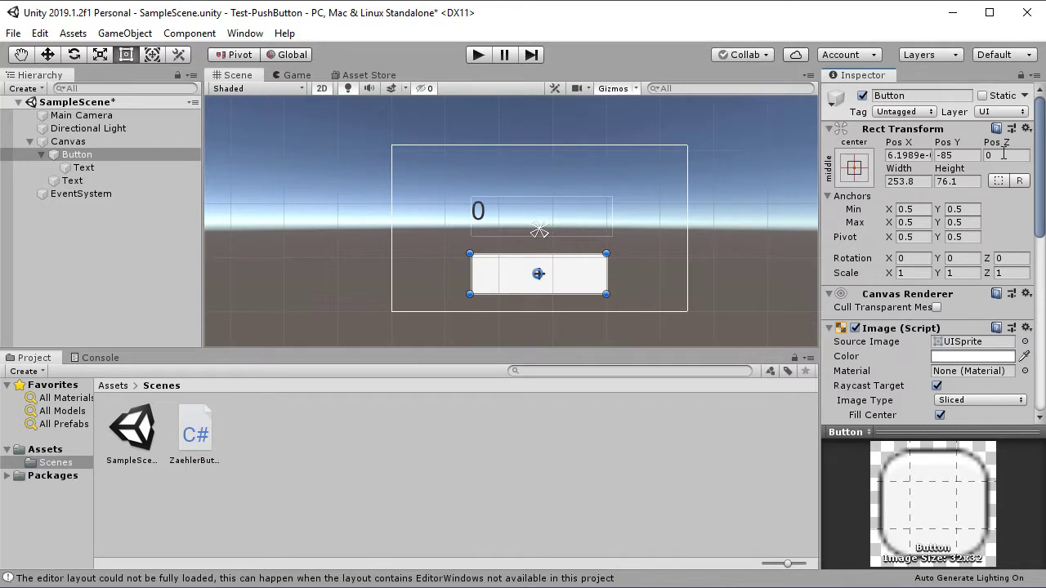
pyautogui.moveTo(1039, 149); pyautogui.dragTo(1040, 322)
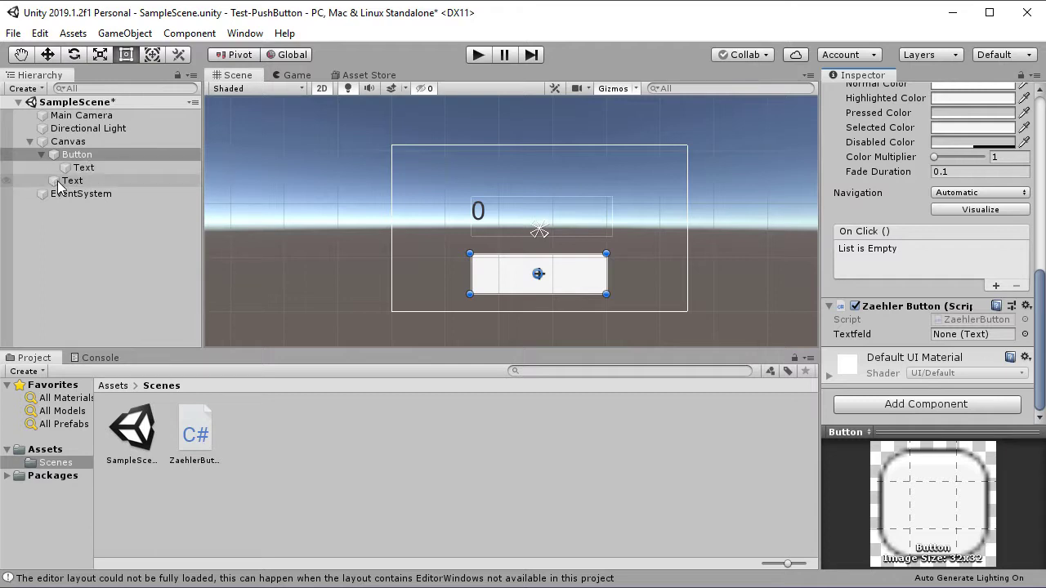
pyautogui.moveTo(54, 186); pyautogui.dragTo(942, 341)
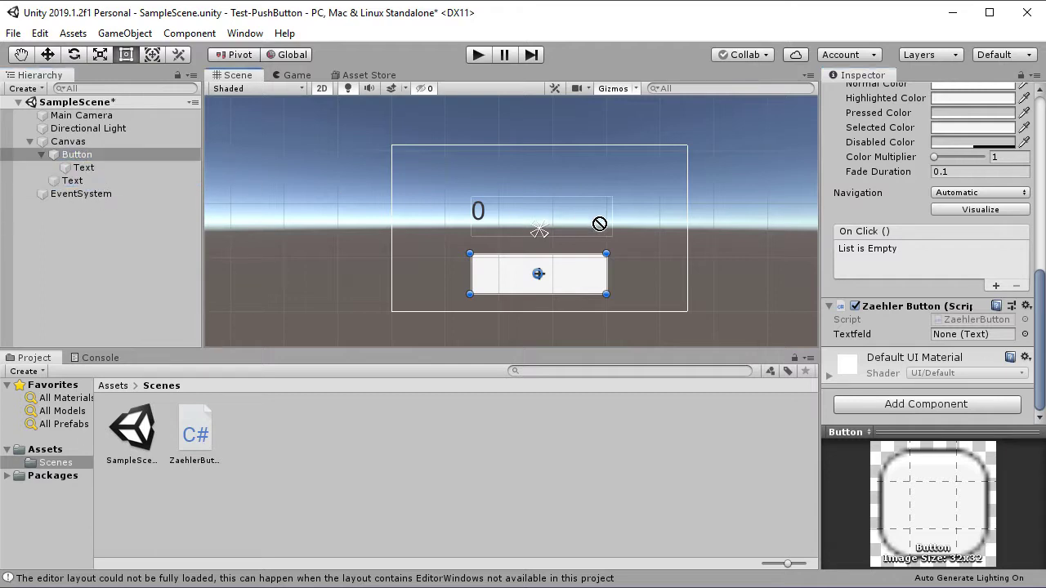
pyautogui.moveTo(948, 337); pyautogui.dragTo(949, 339)
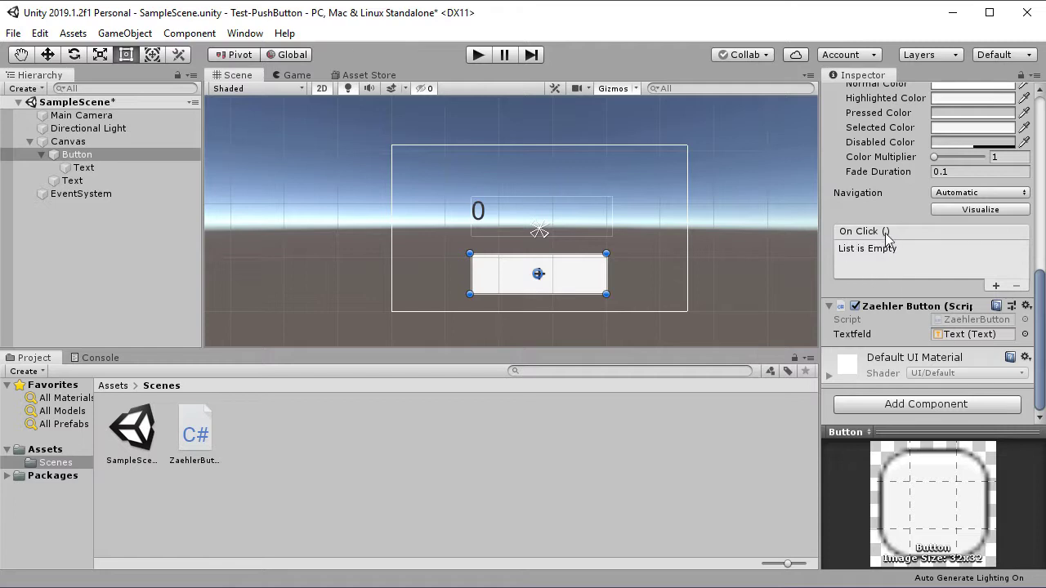
# Add an On Click entry calling ZaehlerButton.WennButtonAngeklickt, then run the scene.
pyautogui.click(995, 286)
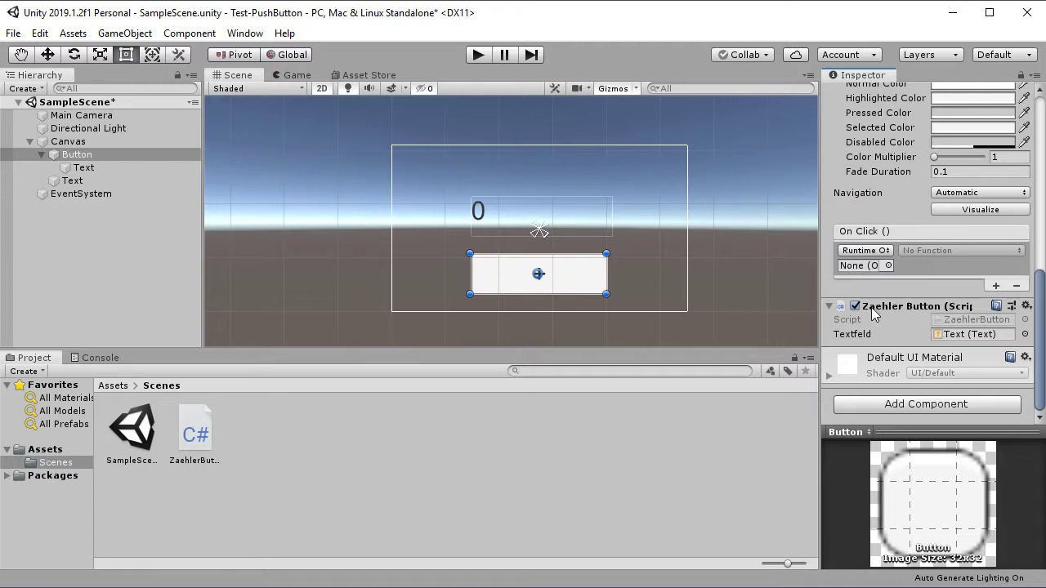
pyautogui.moveTo(891, 306); pyautogui.dragTo(855, 268)
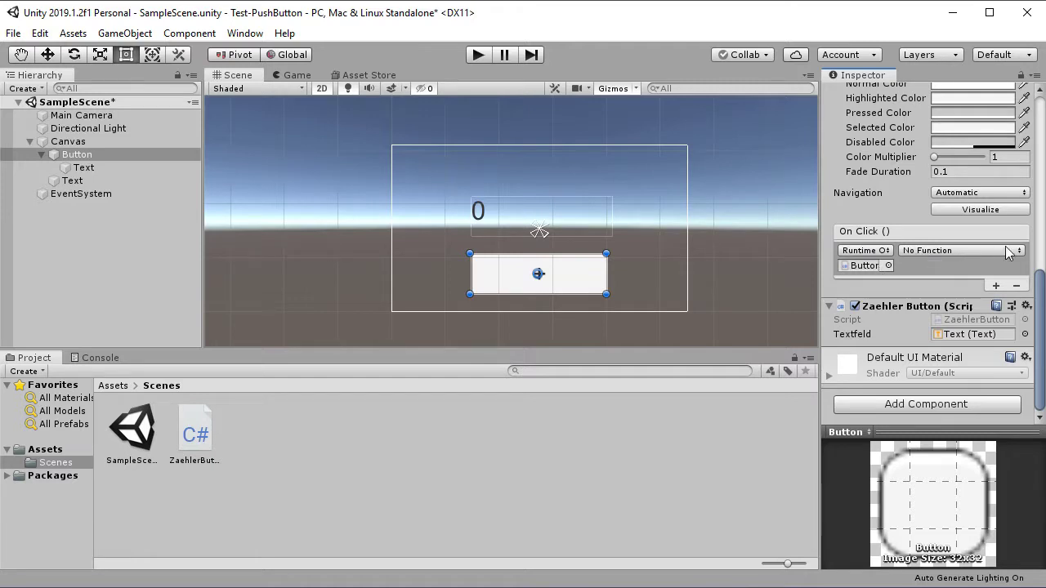
pyautogui.moveTo(1044, 245); pyautogui.dragTo(776, 253)
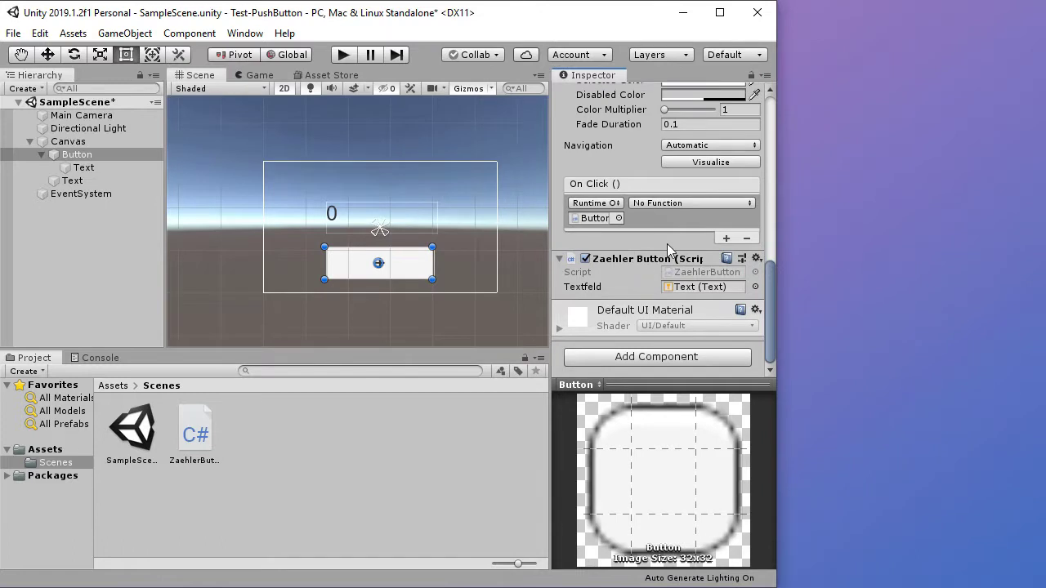
pyautogui.click(665, 202)
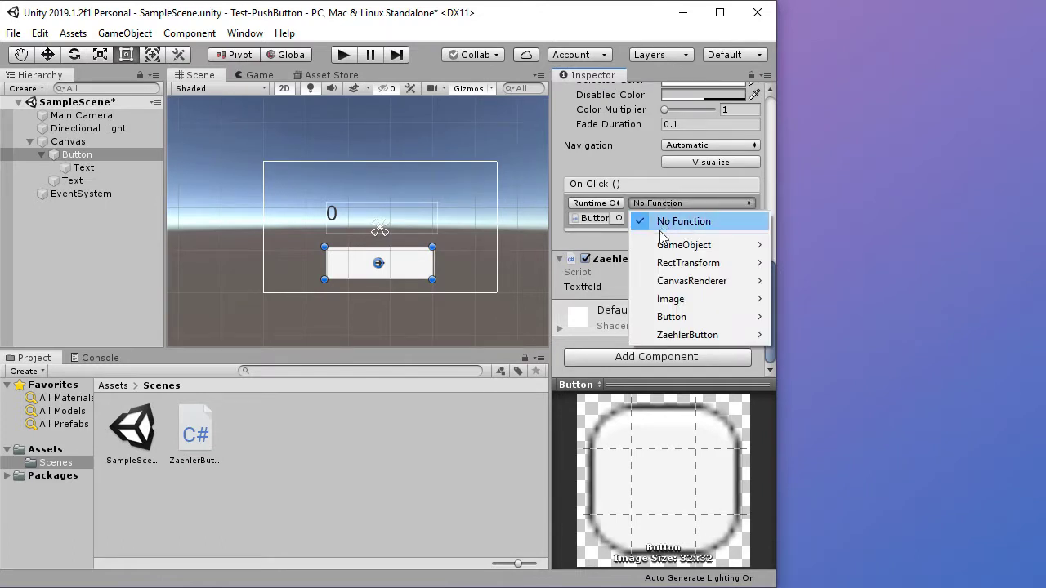
pyautogui.moveTo(669, 342)
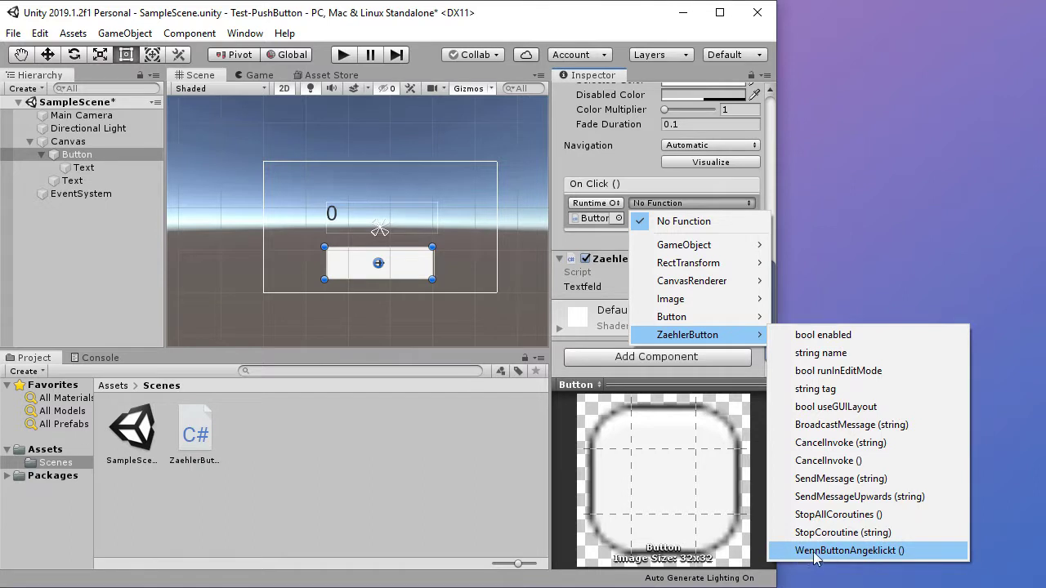
pyautogui.click(903, 549)
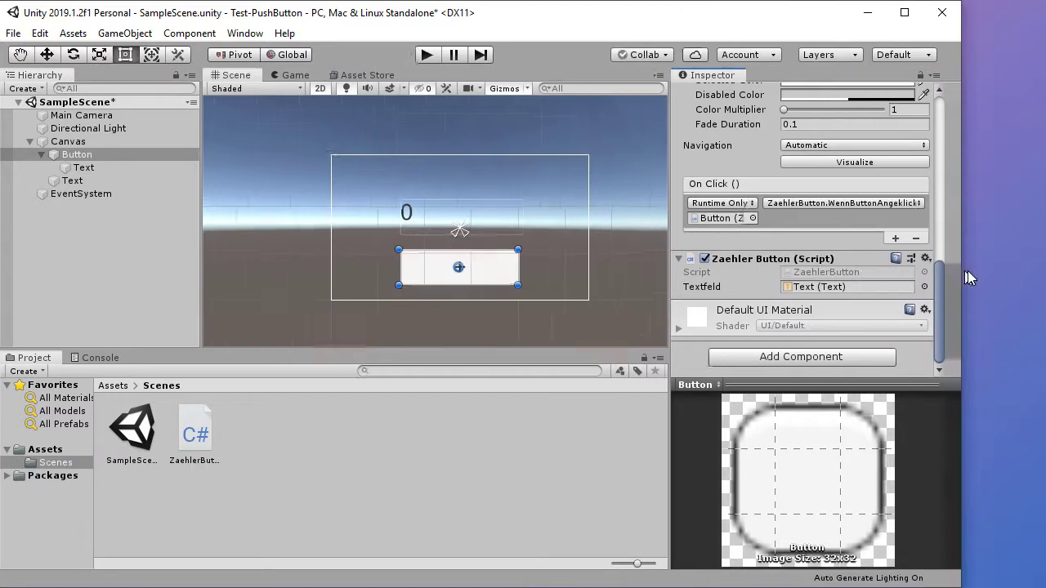
pyautogui.moveTo(772, 260); pyautogui.dragTo(1044, 271)
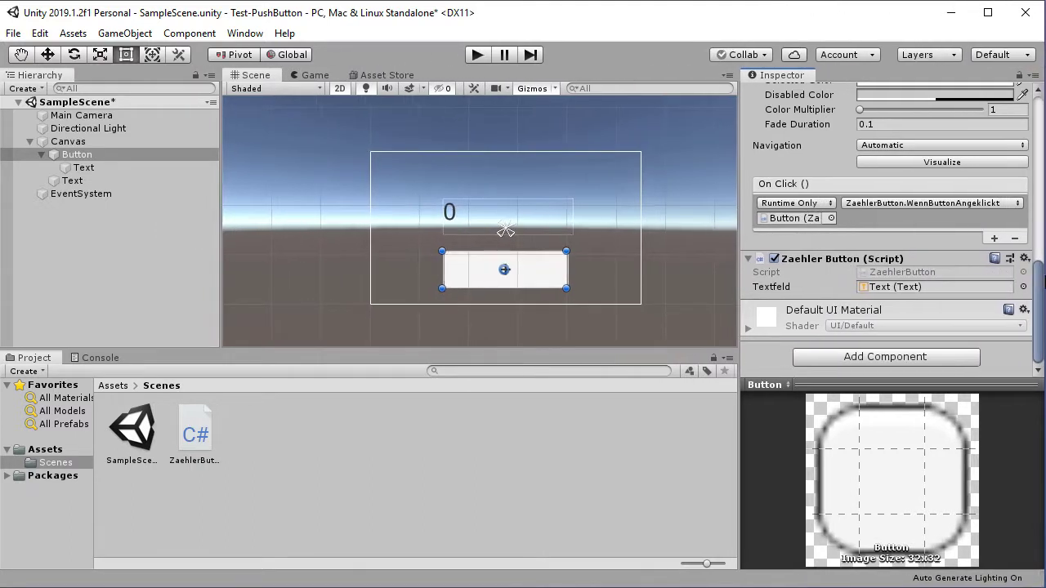
pyautogui.click(478, 55)
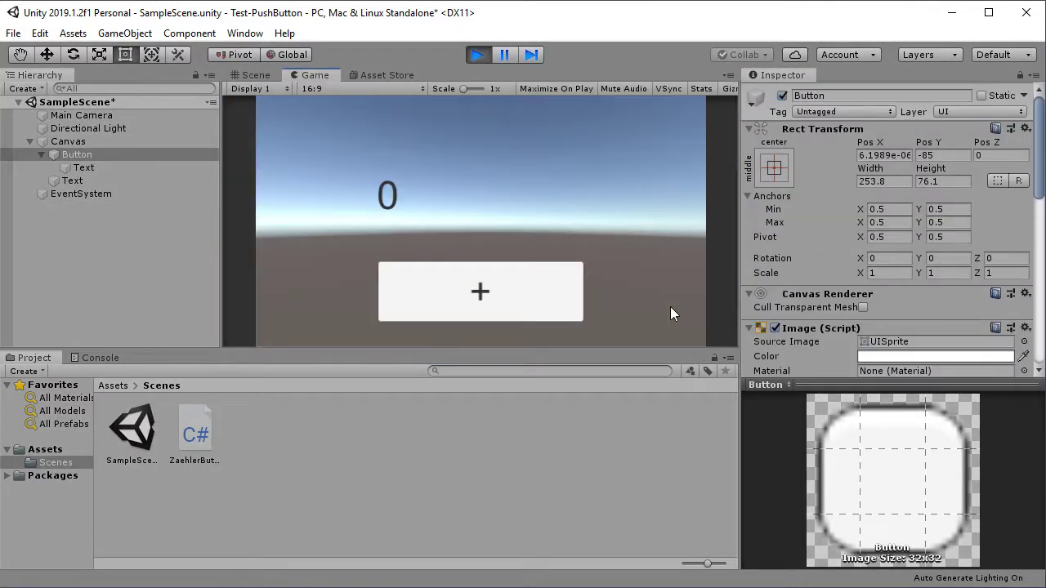
# Click + repeatedly and hold it twice, bringing the counter to 10, then stop Play mode.
pyautogui.click(501, 297)
pyautogui.click(500, 297)
pyautogui.click(501, 297)
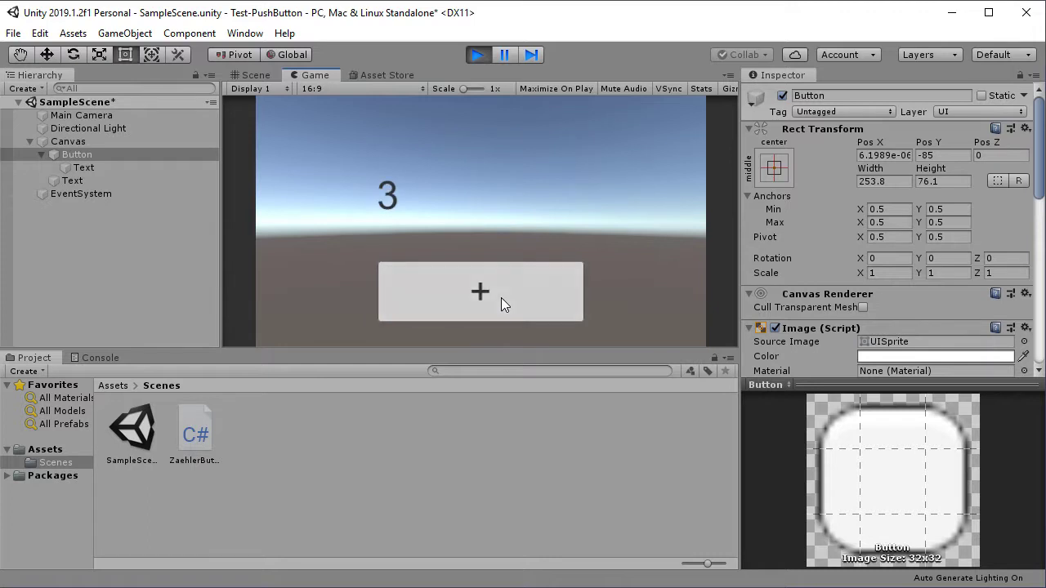
pyautogui.click(501, 298)
pyautogui.click(501, 298)
pyautogui.click(520, 294)
pyautogui.click(523, 293)
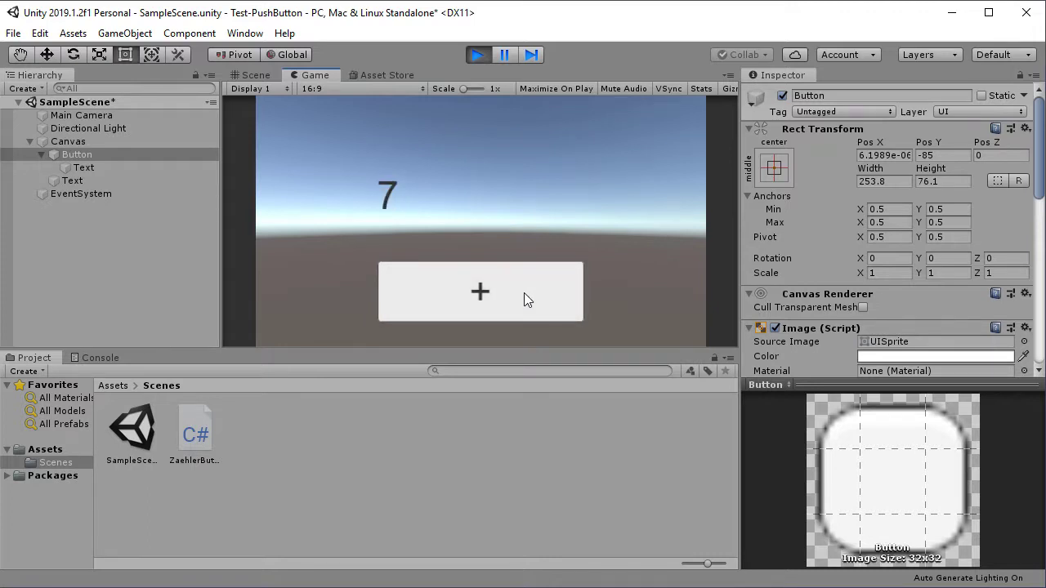
pyautogui.click(524, 292)
pyautogui.click(530, 304)
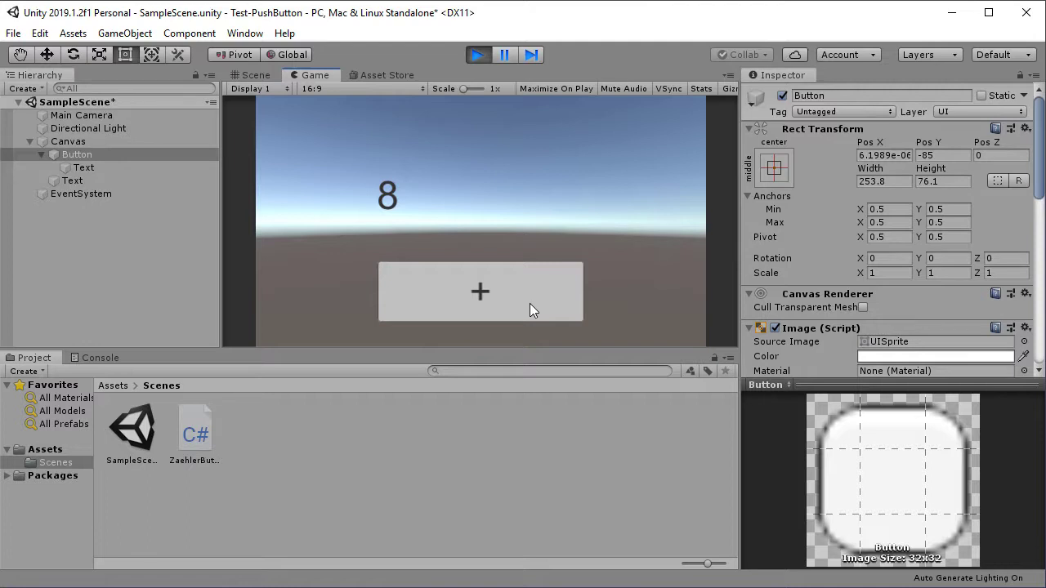
pyautogui.click(529, 303)
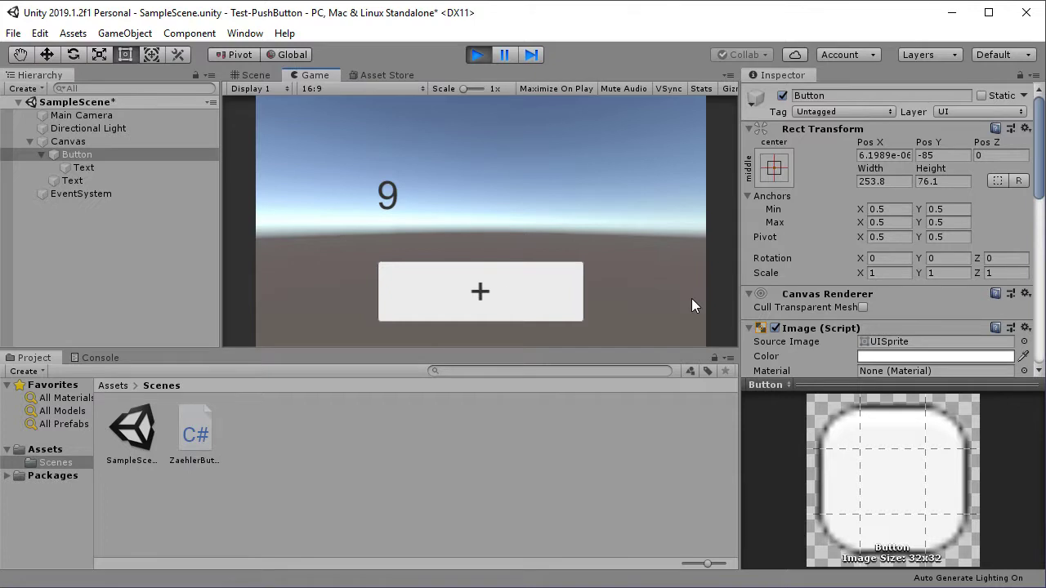
pyautogui.click(516, 281)
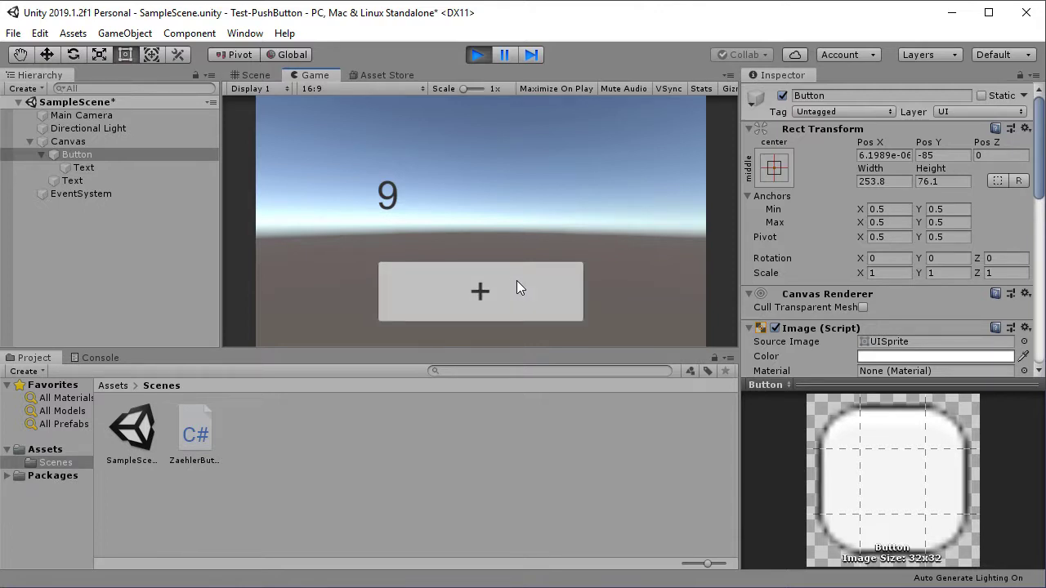
pyautogui.click(516, 280)
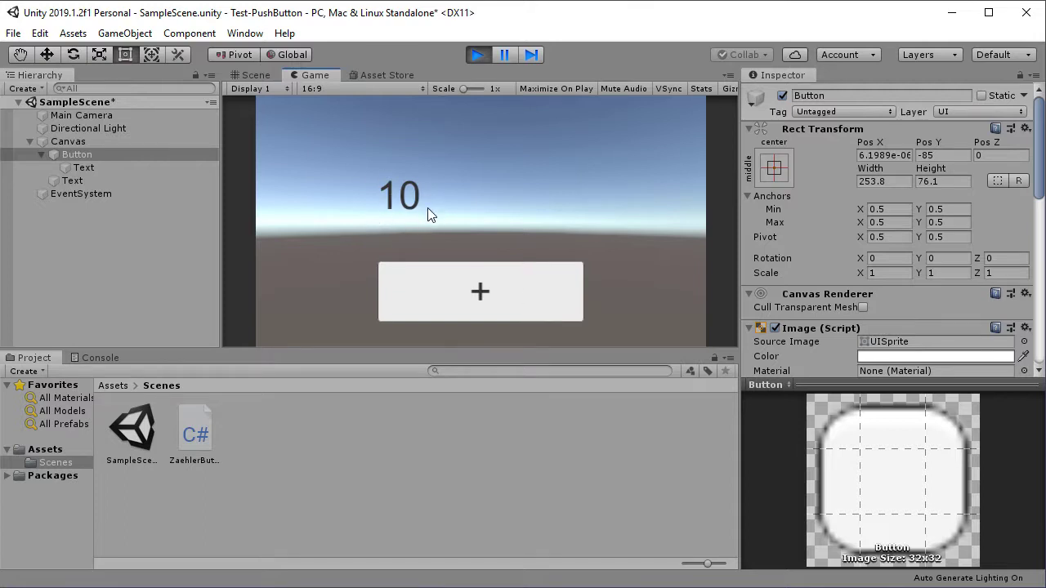
pyautogui.click(478, 55)
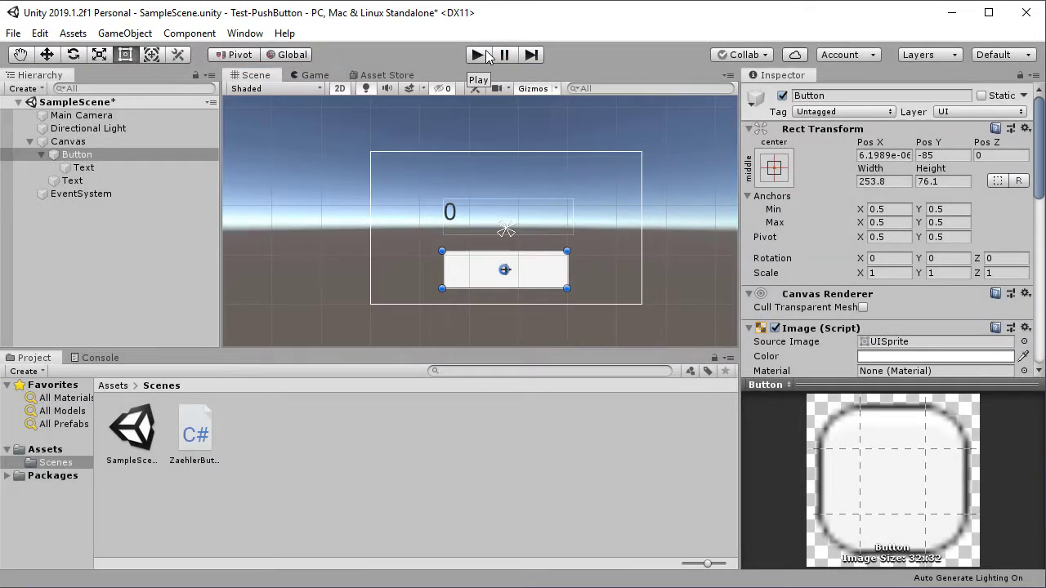
# Open the ZaehlerButton script and add IPointerDownHandler to the class declaration.
pyautogui.doubleClick(196, 433)
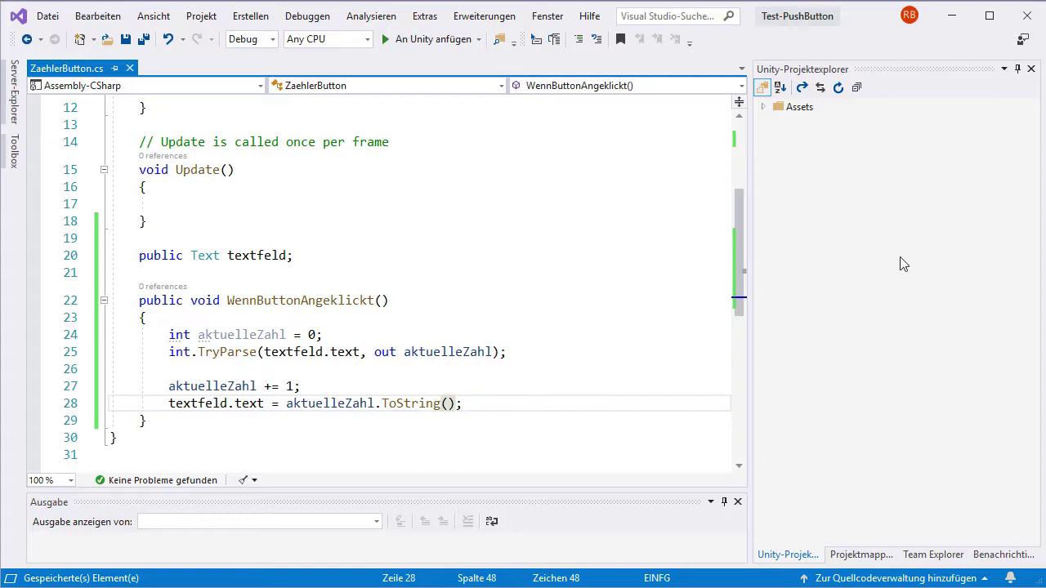
pyautogui.moveTo(741, 296); pyautogui.dragTo(741, 232)
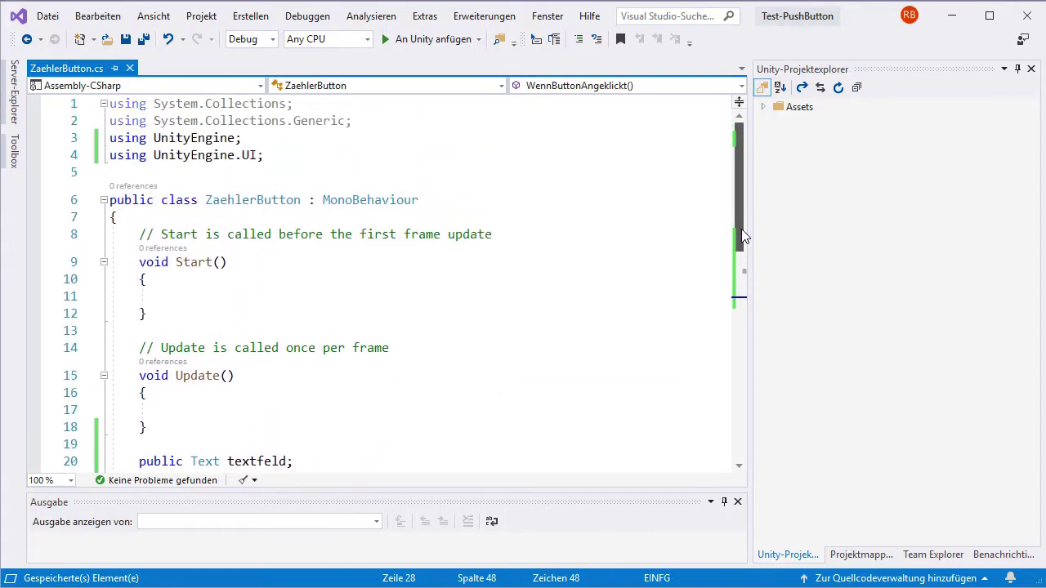
pyautogui.click(441, 201)
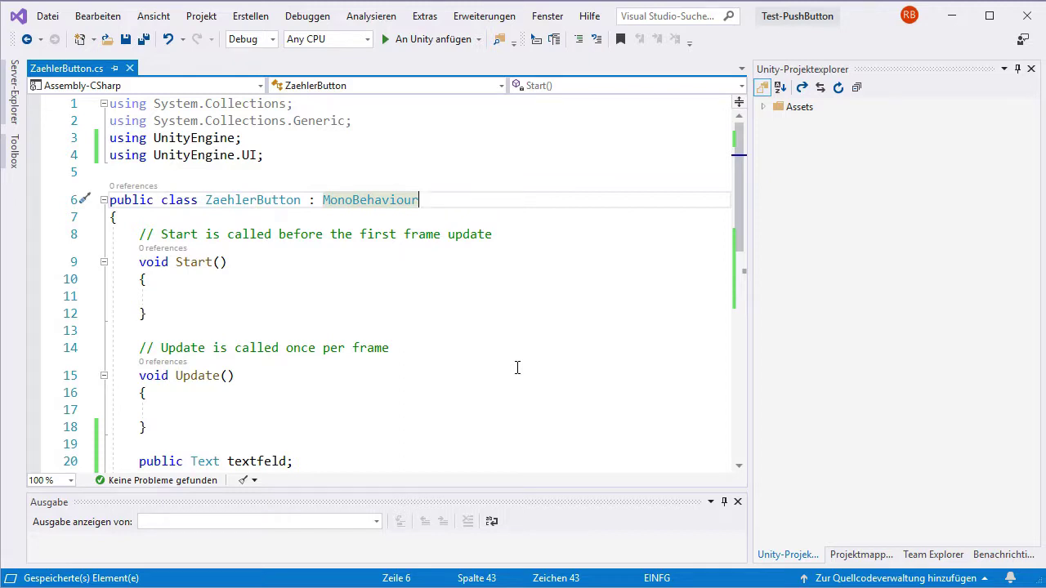
pyautogui.write(', ')
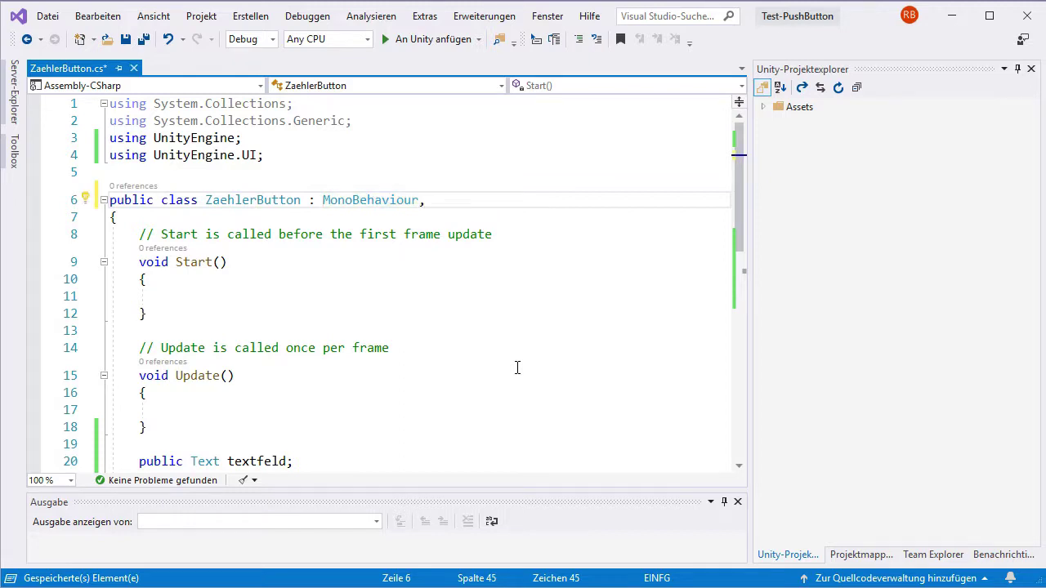
pyautogui.write('IPointer')
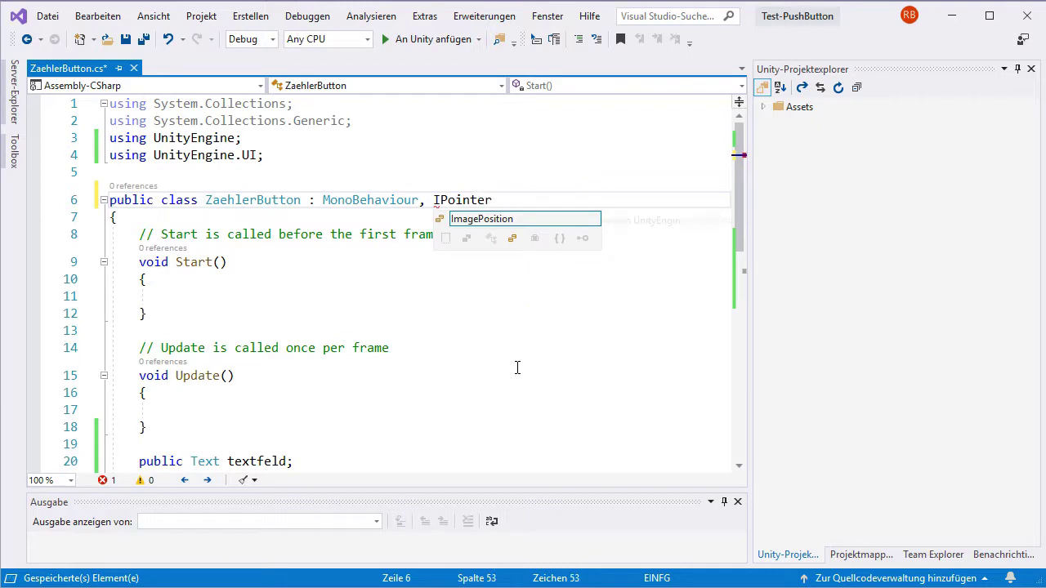
pyautogui.write('DownHa')
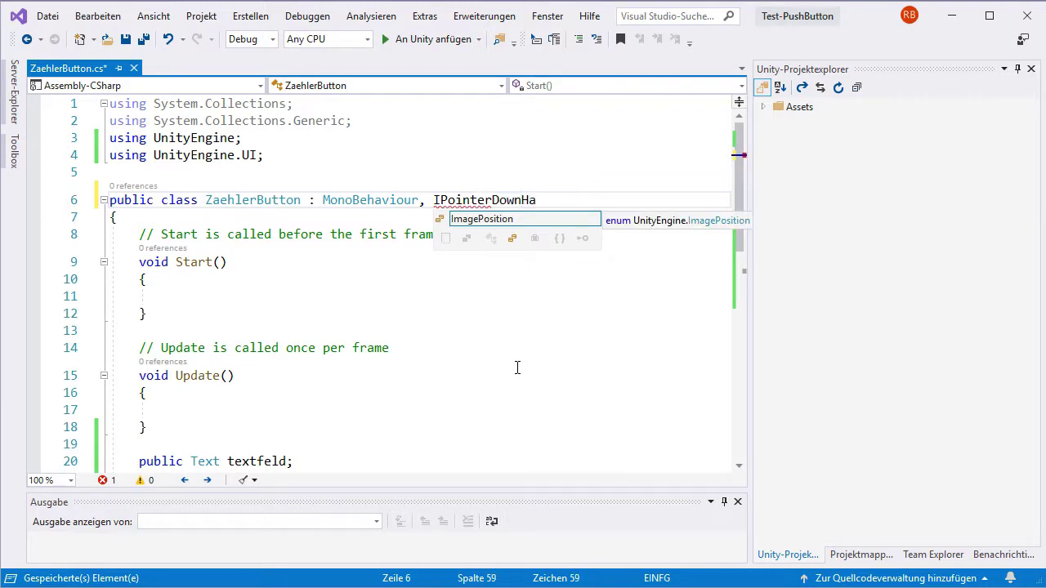
pyautogui.write('ndler')
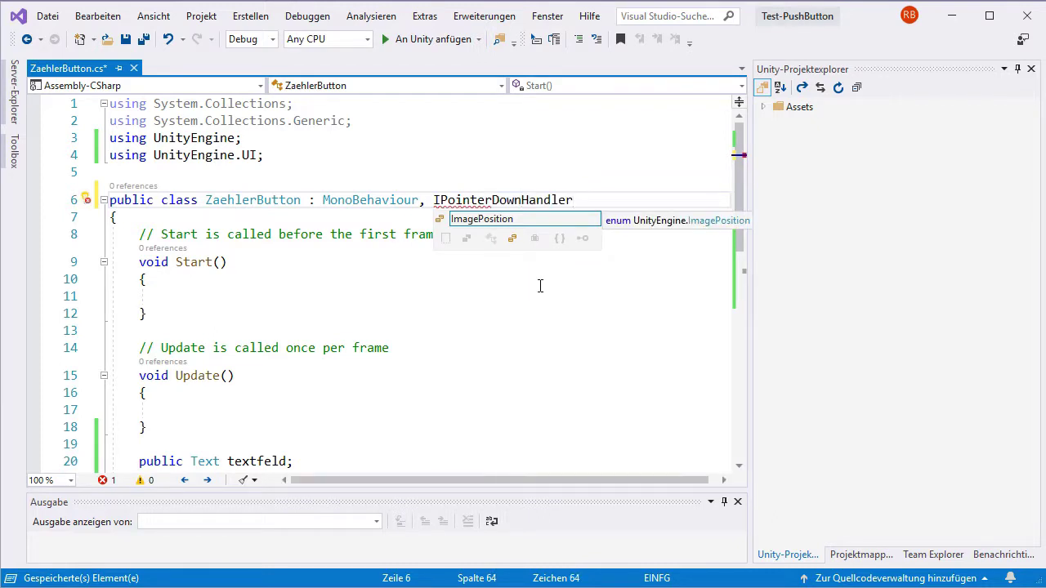
pyautogui.moveTo(448, 199)
pyautogui.hotkey('ctrl', 'space')
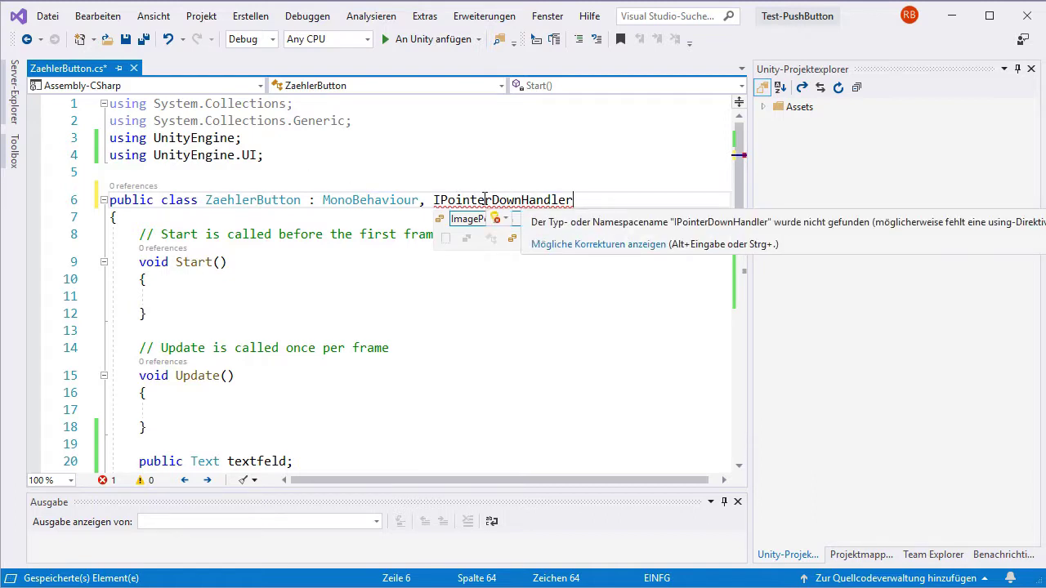
# Insert 'using UnityEngine.EventSystems;' below line 4 and save the script.
pyautogui.click(276, 154)
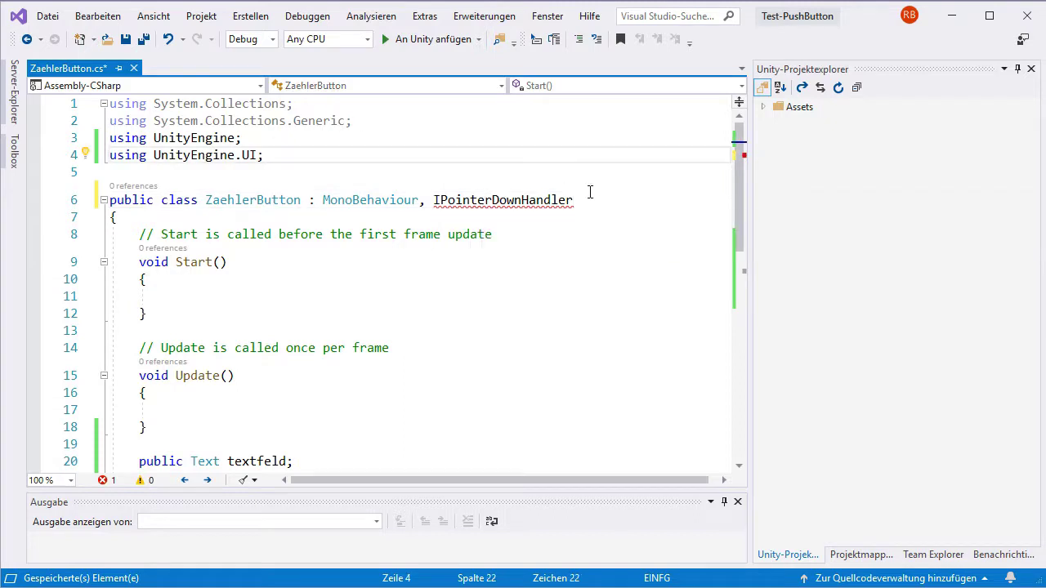
pyautogui.press('Return')
pyautogui.write('using U')
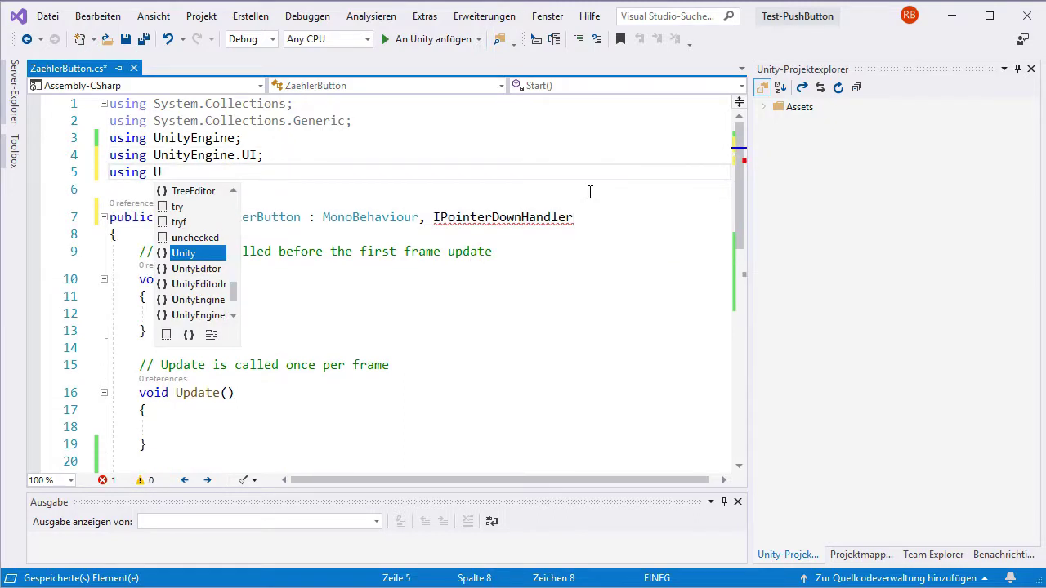
pyautogui.write('nityEngine.')
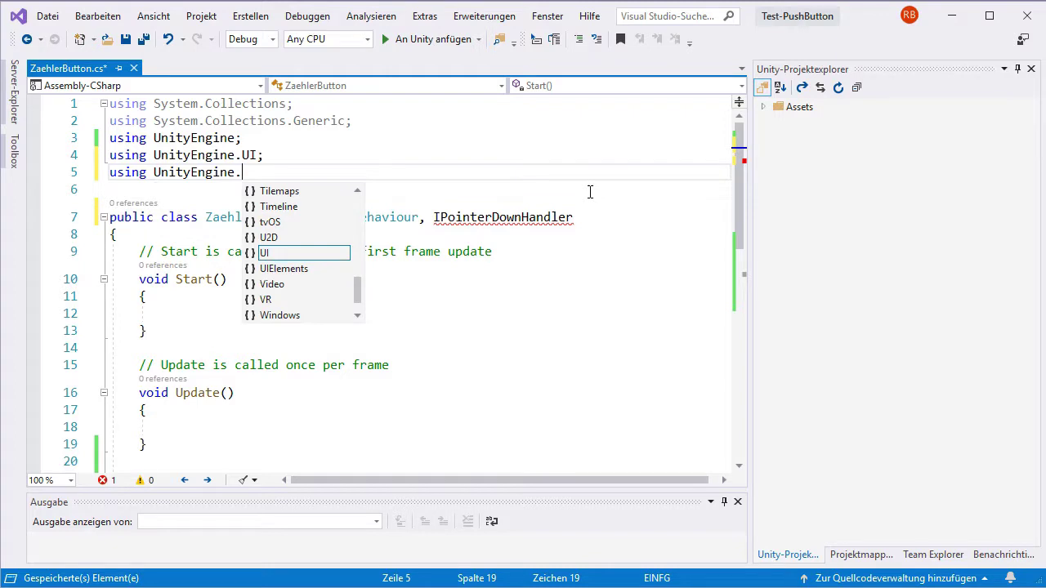
pyautogui.write('Event')
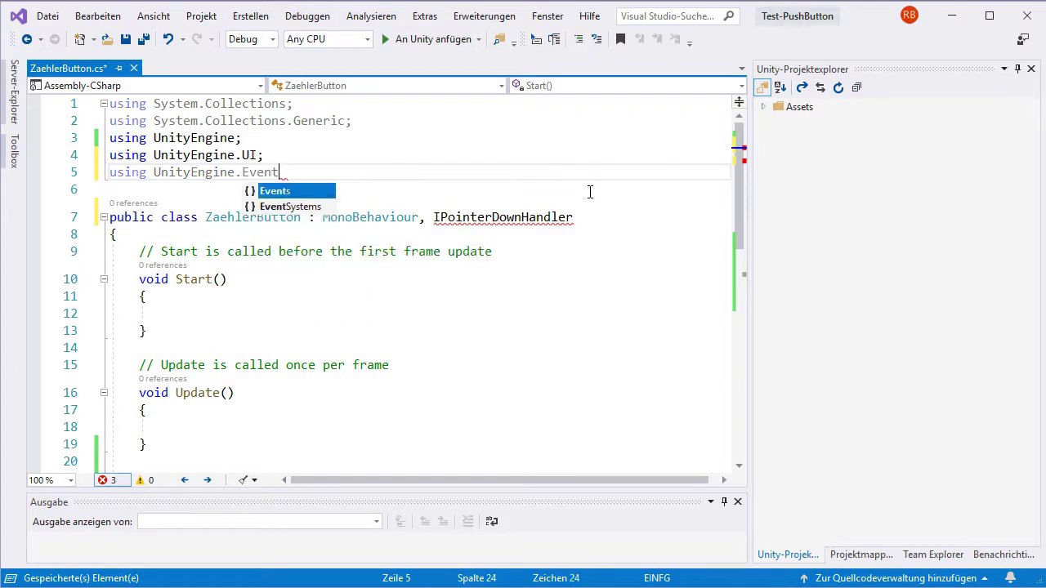
pyautogui.write('Systems;')
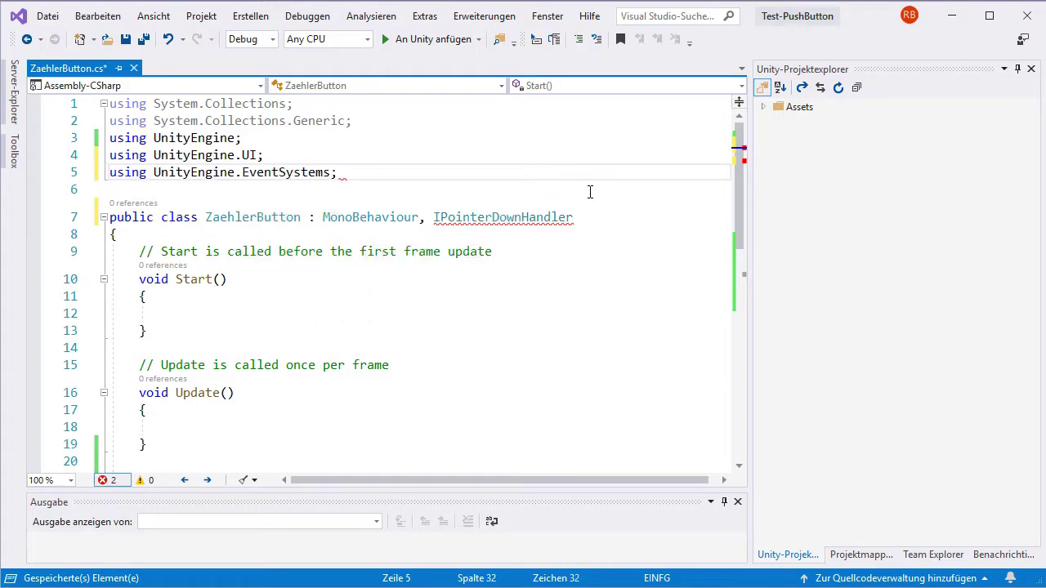
pyautogui.hotkey('ctrl', 's')
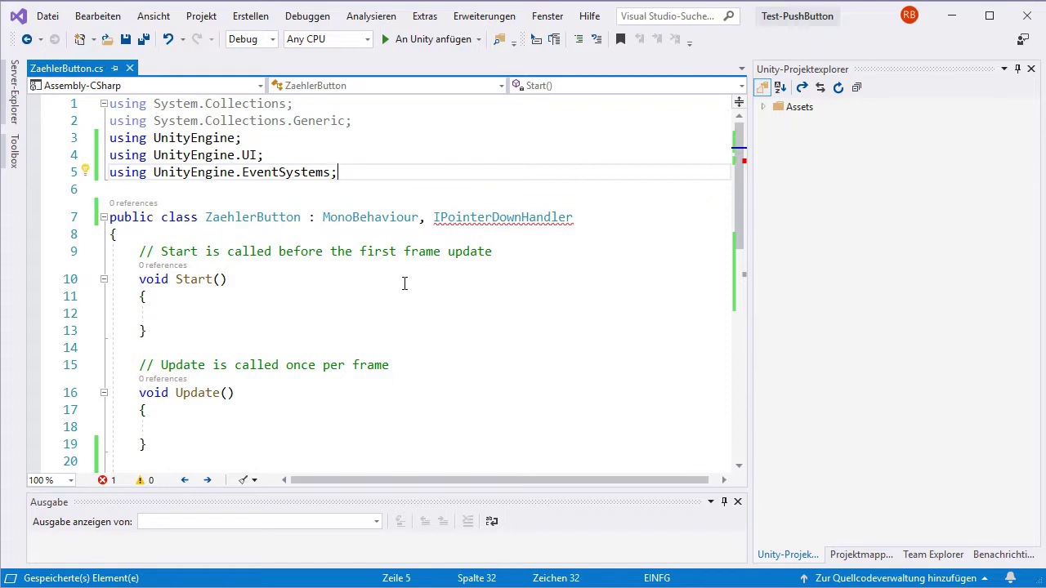
pyautogui.moveTo(433, 222)
pyautogui.moveTo(567, 217)
pyautogui.moveTo(476, 220)
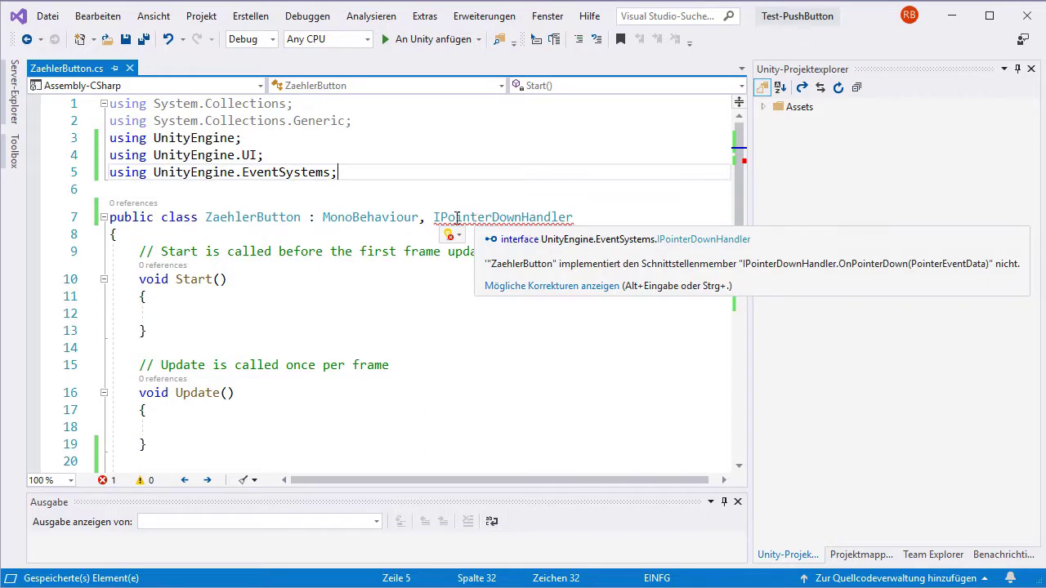
# Generate the OnPointerDown method stub with the Implement Interface quick fix.
pyautogui.click(459, 239)
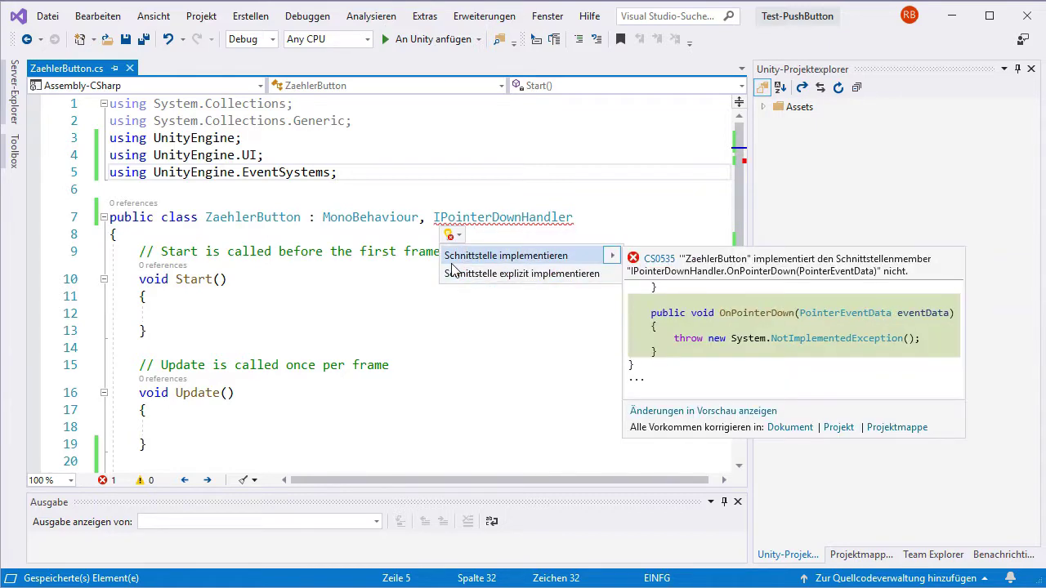
pyautogui.click(549, 258)
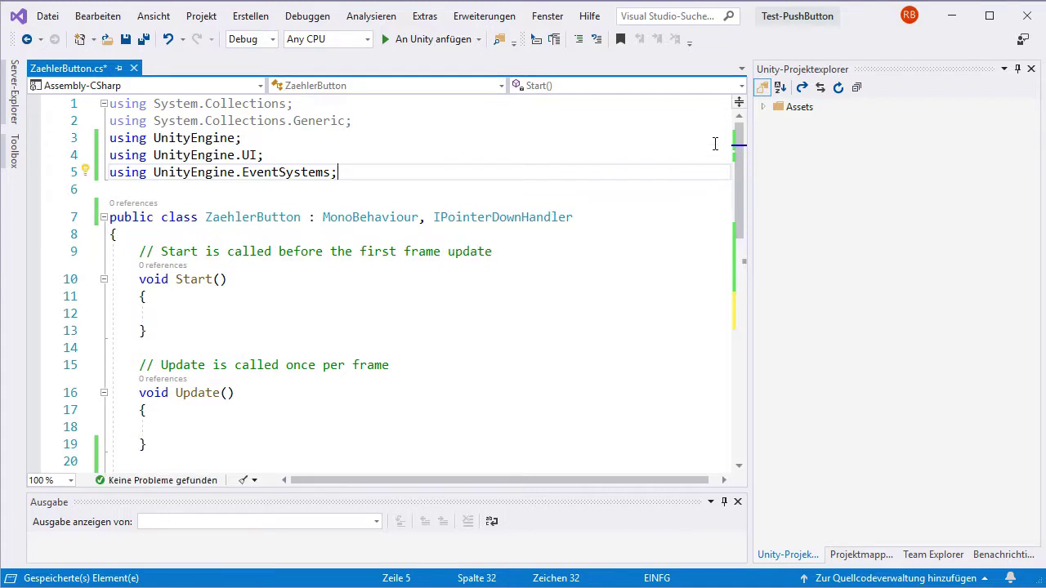
pyautogui.moveTo(737, 133); pyautogui.dragTo(747, 261)
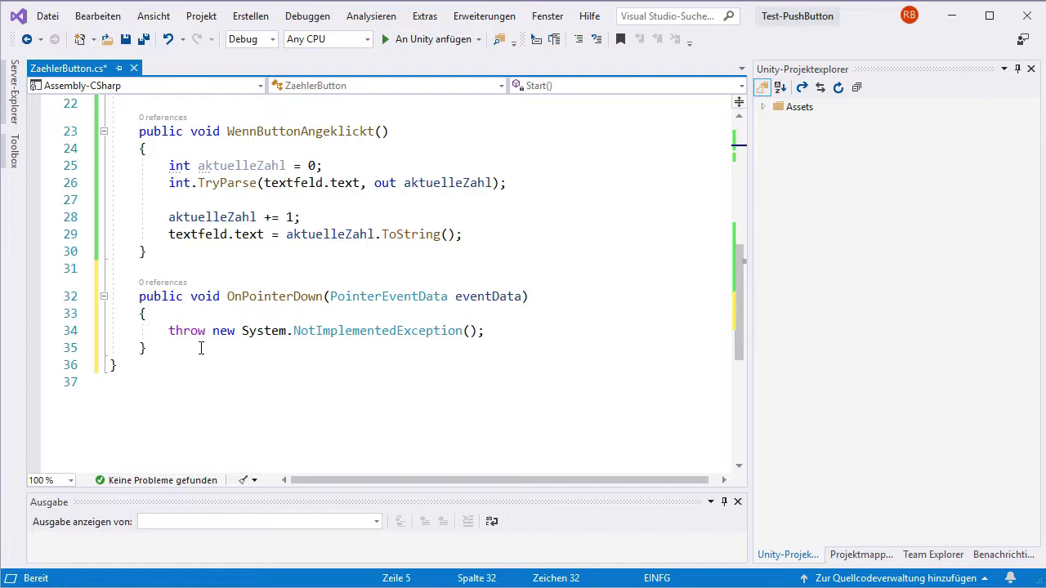
# Replace the stub's placeholder exception with Debug.Log("Maus gedrückt.");.
pyautogui.moveTo(167, 330); pyautogui.dragTo(485, 330)
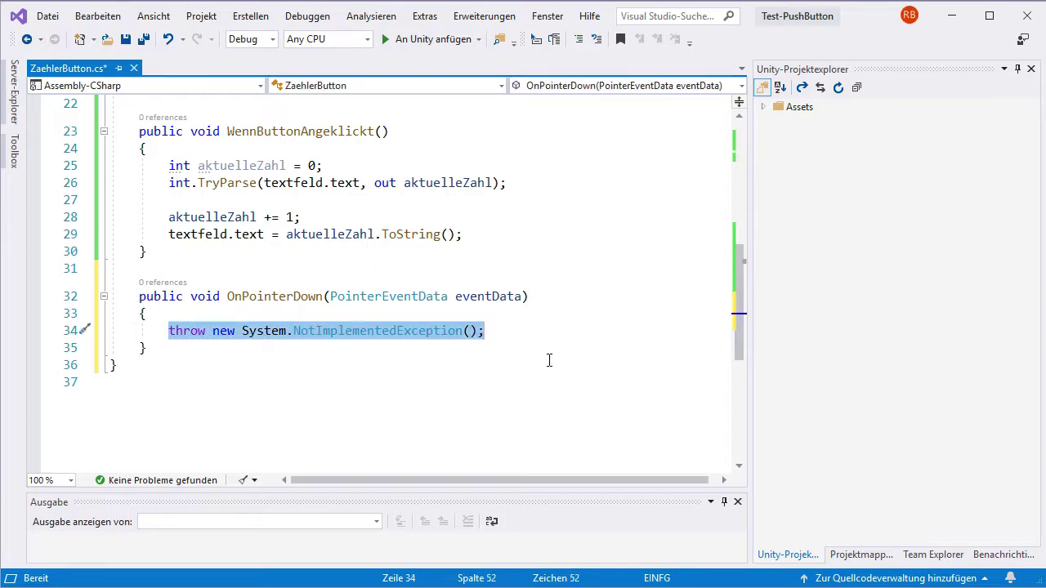
pyautogui.press('Delete')
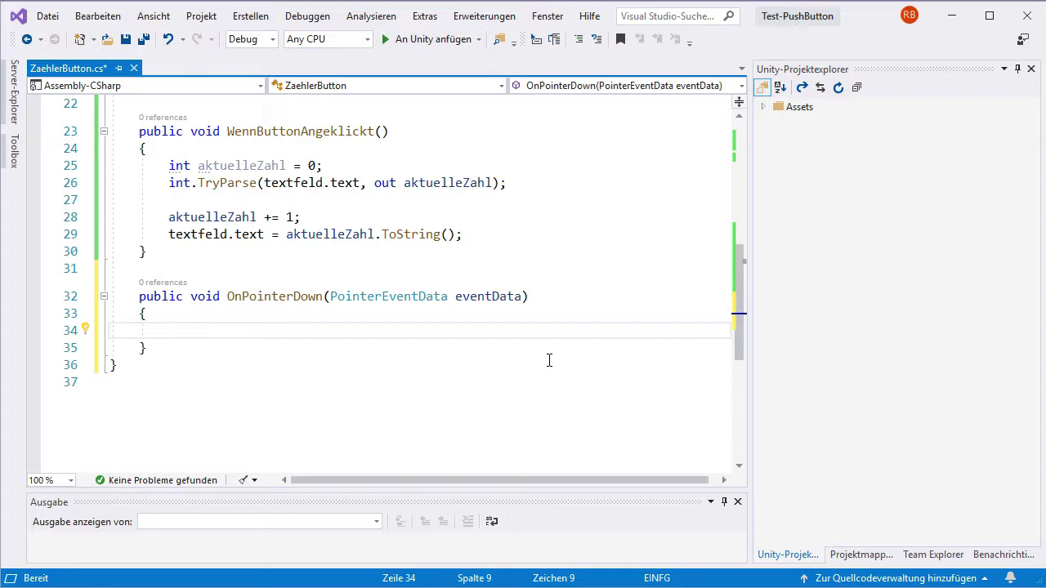
pyautogui.write('Debug.Log')
pyautogui.press('Escape')
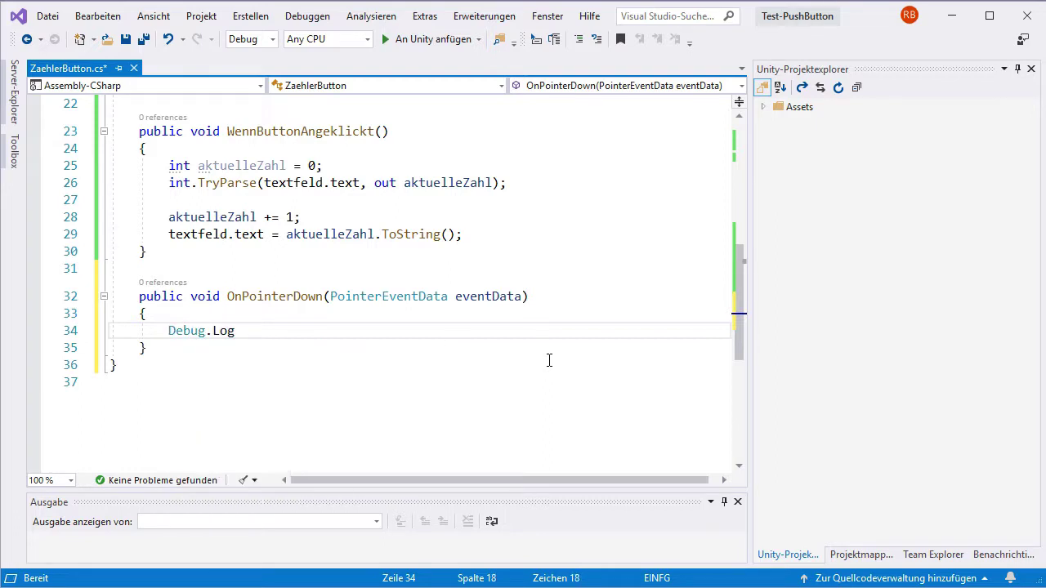
pyautogui.write('();')
pyautogui.press('Left')
pyautogui.press('Left')
pyautogui.write('"')
pyautogui.write('Maus g')
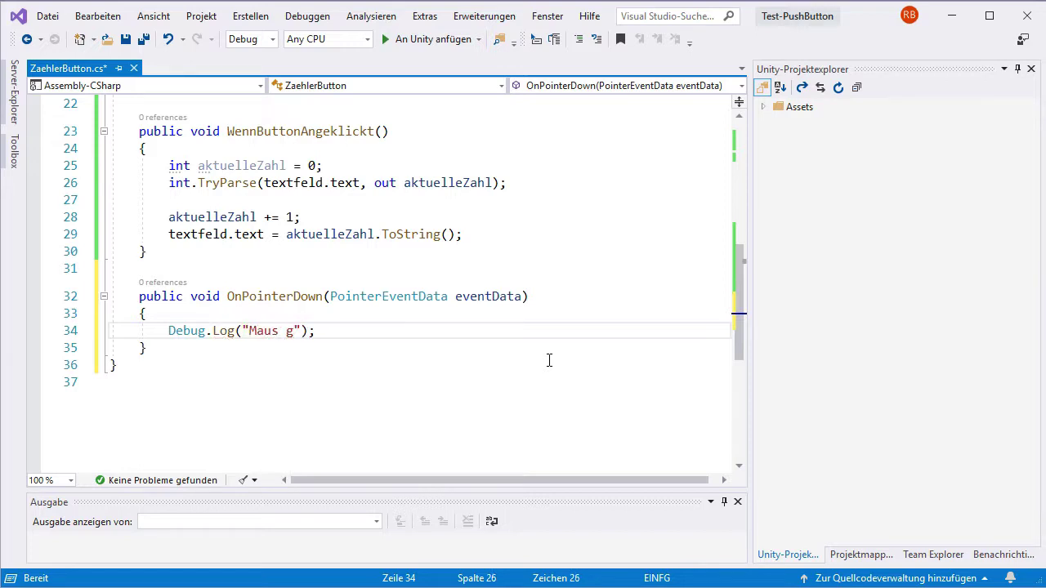
pyautogui.write('edrückt.')
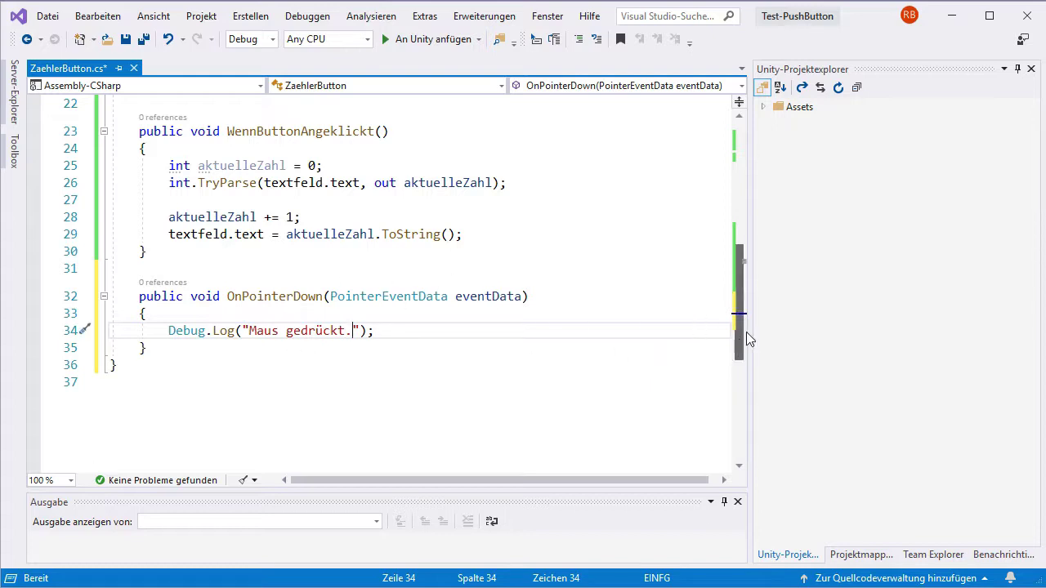
pyautogui.moveTo(746, 331); pyautogui.dragTo(747, 197)
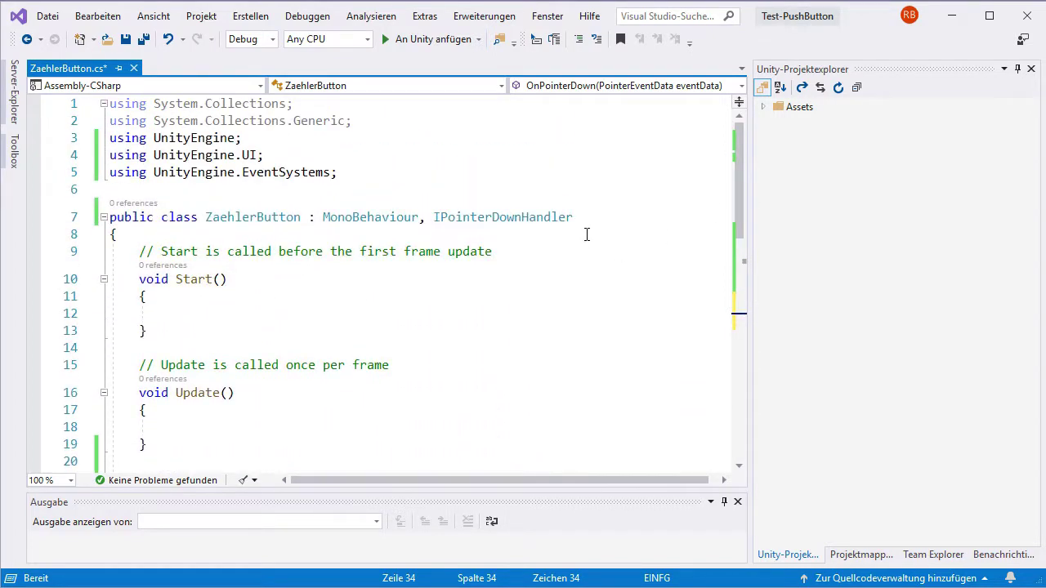
# Add IPointerUpHandler to the class declaration and generate its OnPointerUp stub.
pyautogui.click(593, 216)
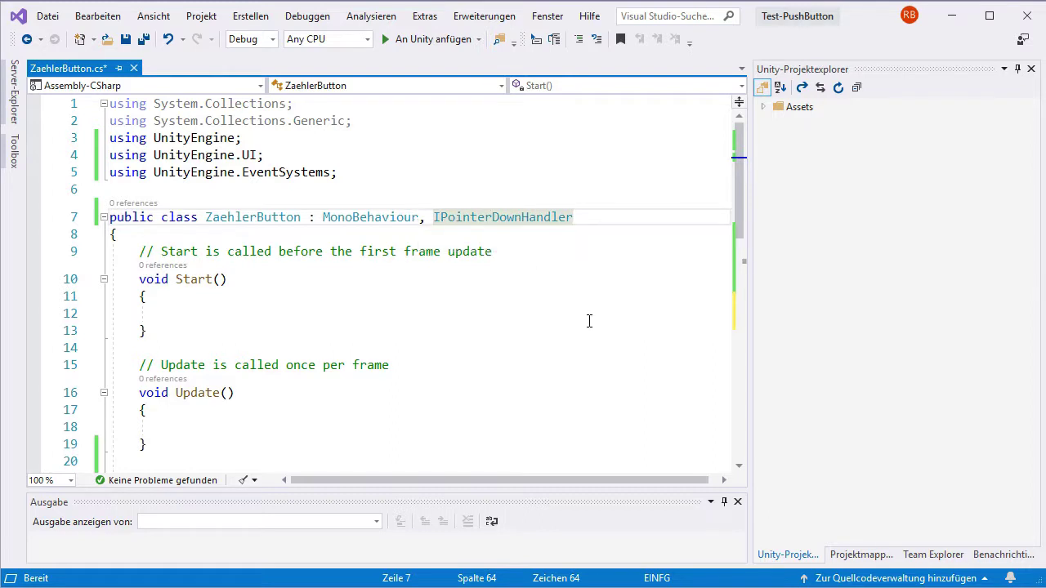
pyautogui.write(', ')
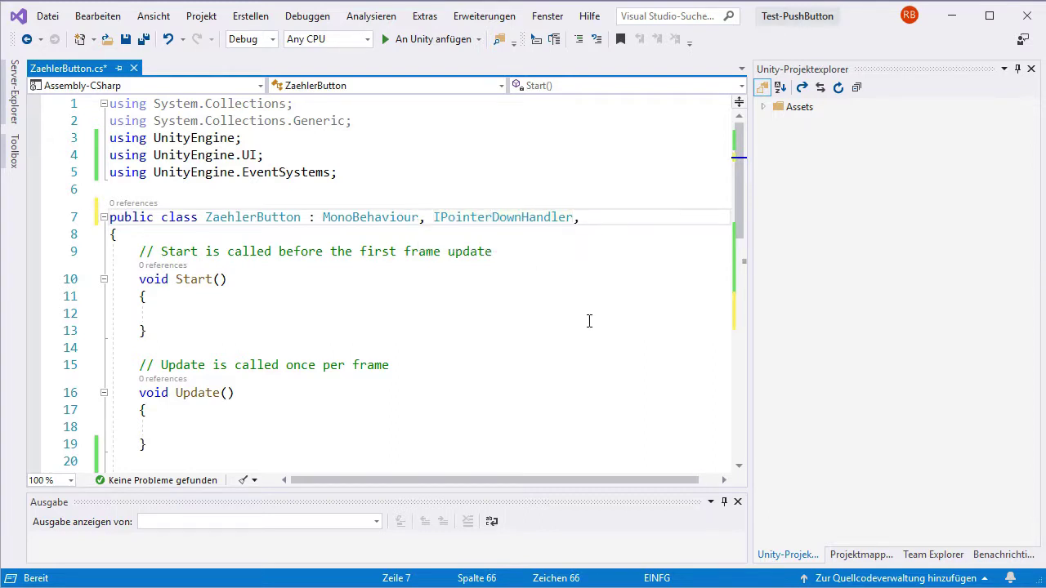
pyautogui.write('IPointe')
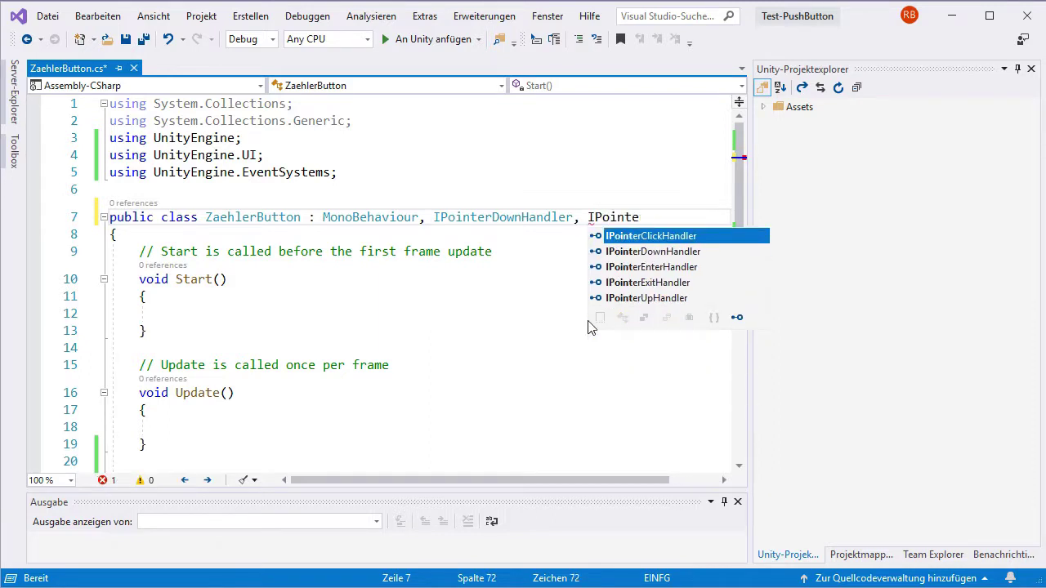
pyautogui.write('r')
pyautogui.press('Down')
pyautogui.press('Down')
pyautogui.press('Down')
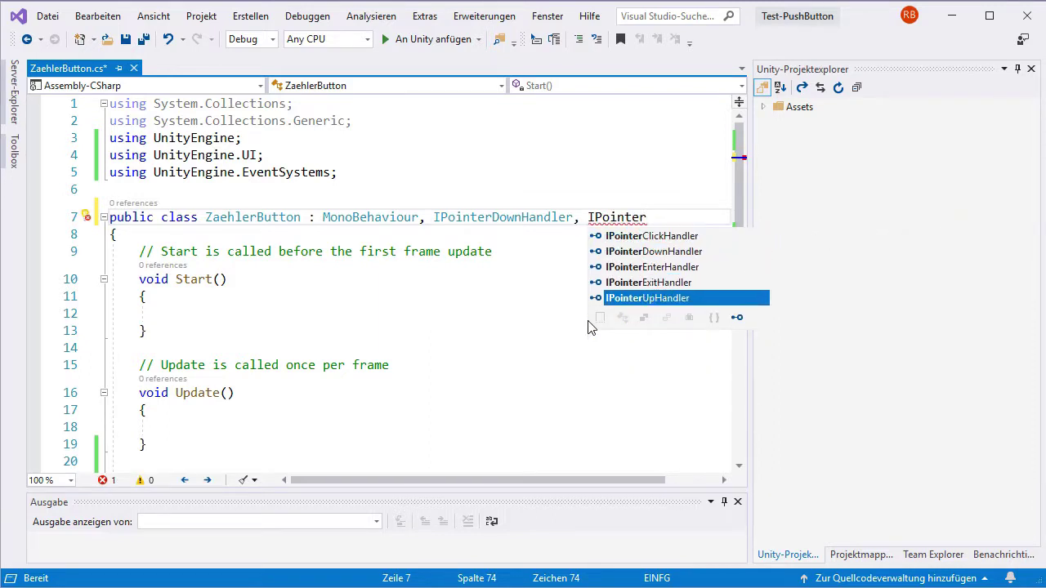
pyautogui.press('Tab')
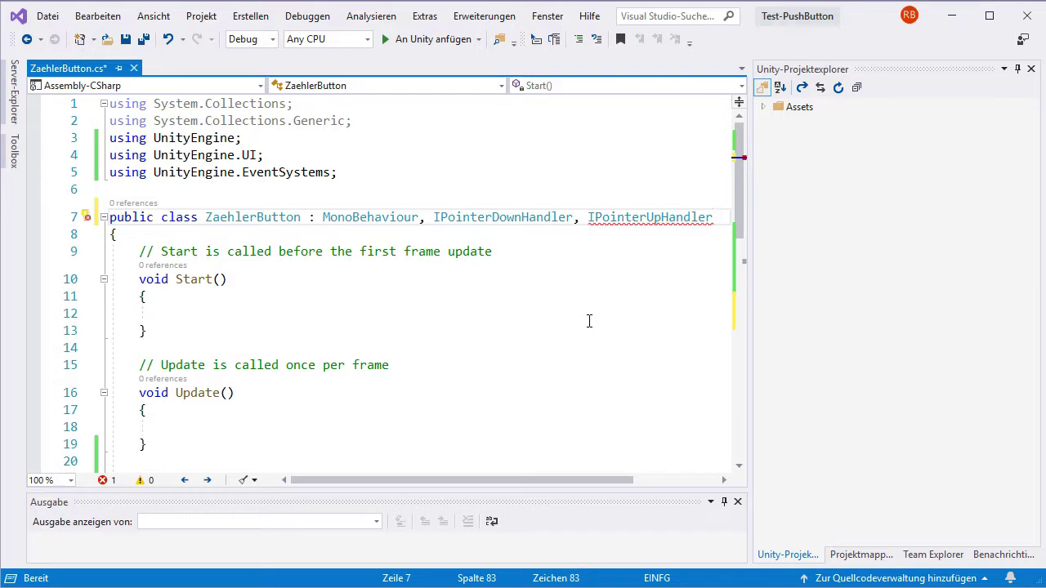
pyautogui.moveTo(647, 217)
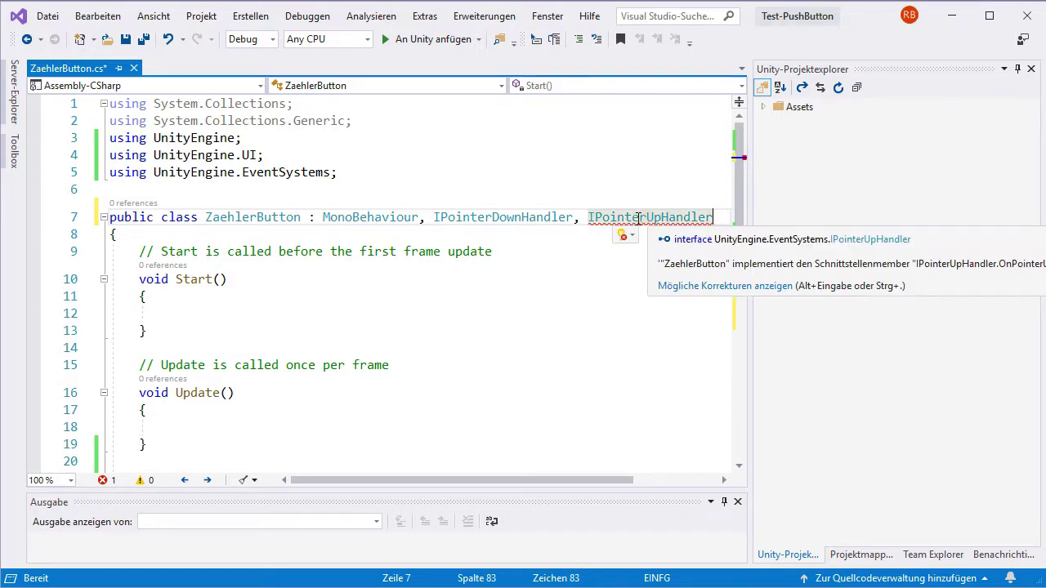
pyautogui.click(624, 237)
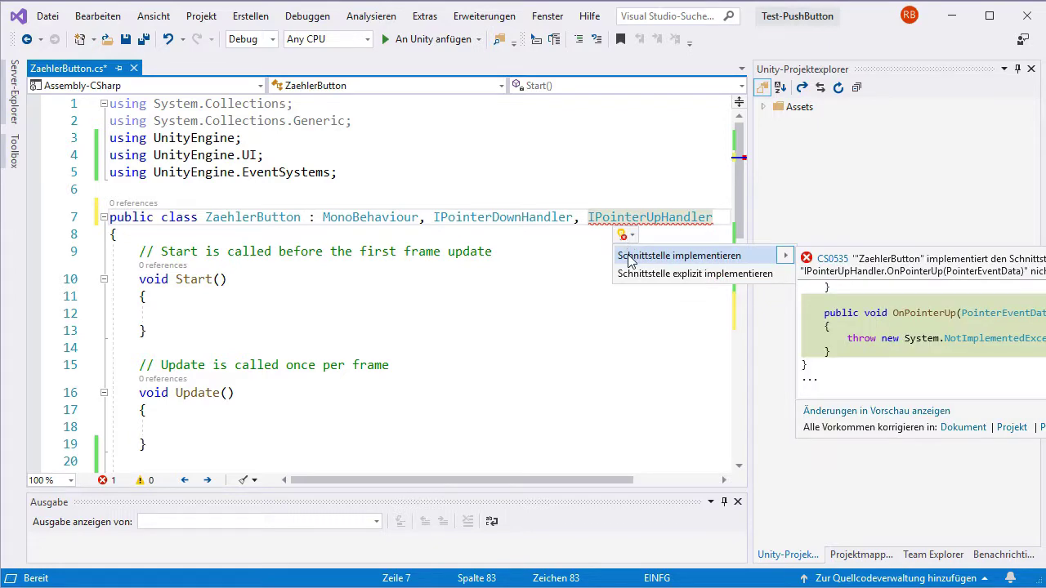
pyautogui.click(630, 256)
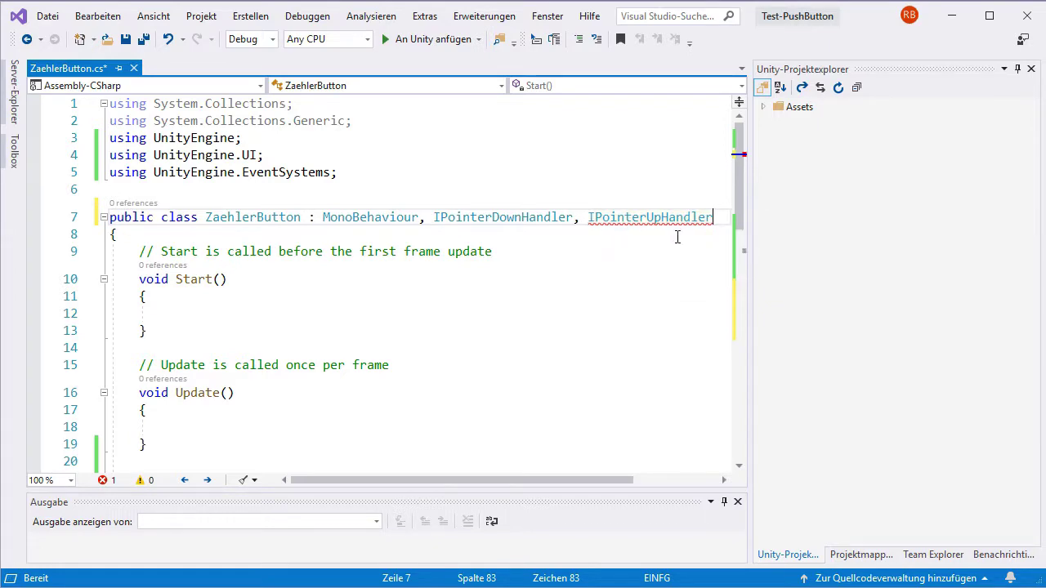
pyautogui.moveTo(736, 184); pyautogui.dragTo(728, 343)
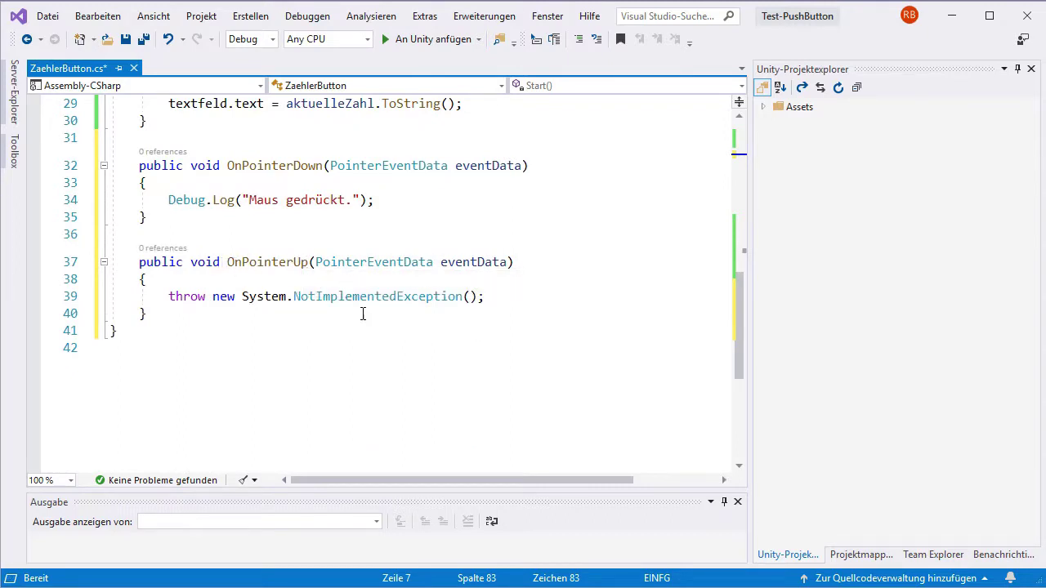
# Make OnPointerUp log "Maus losgelassen." instead of throwing, then save and return to Unity.
pyautogui.moveTo(169, 200); pyautogui.dragTo(381, 200)
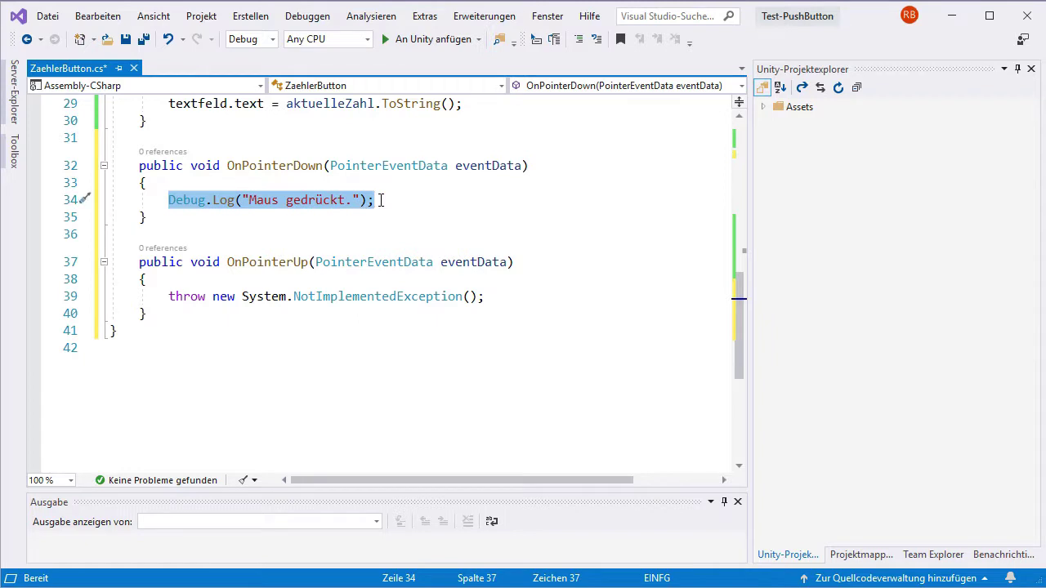
pyautogui.moveTo(169, 297); pyautogui.dragTo(490, 297)
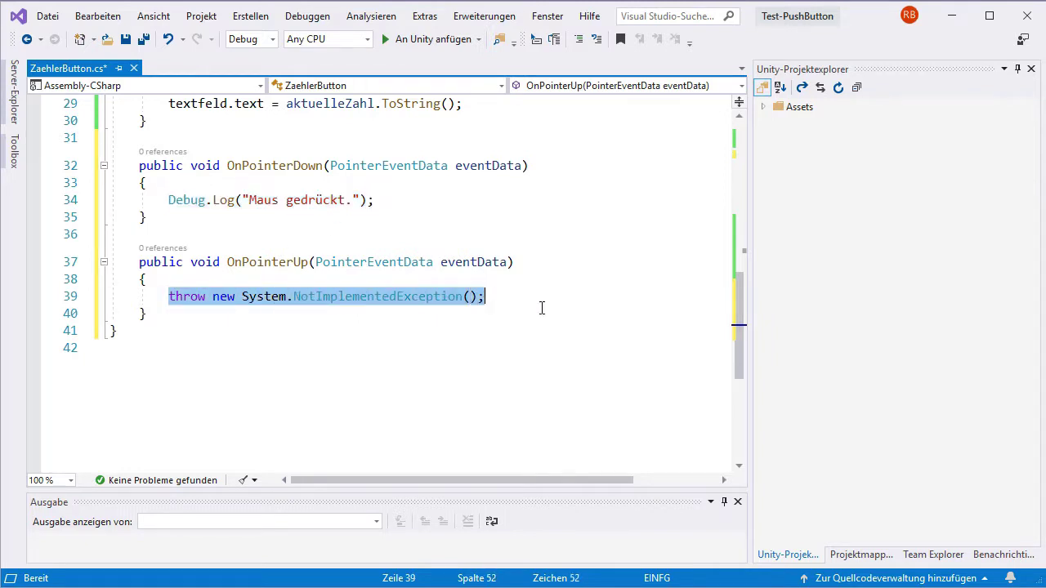
pyautogui.write('Debug.Log("Maus gedrückt.");')
pyautogui.press('Left')
pyautogui.press('Left')
pyautogui.press('Left')
pyautogui.press('Left')
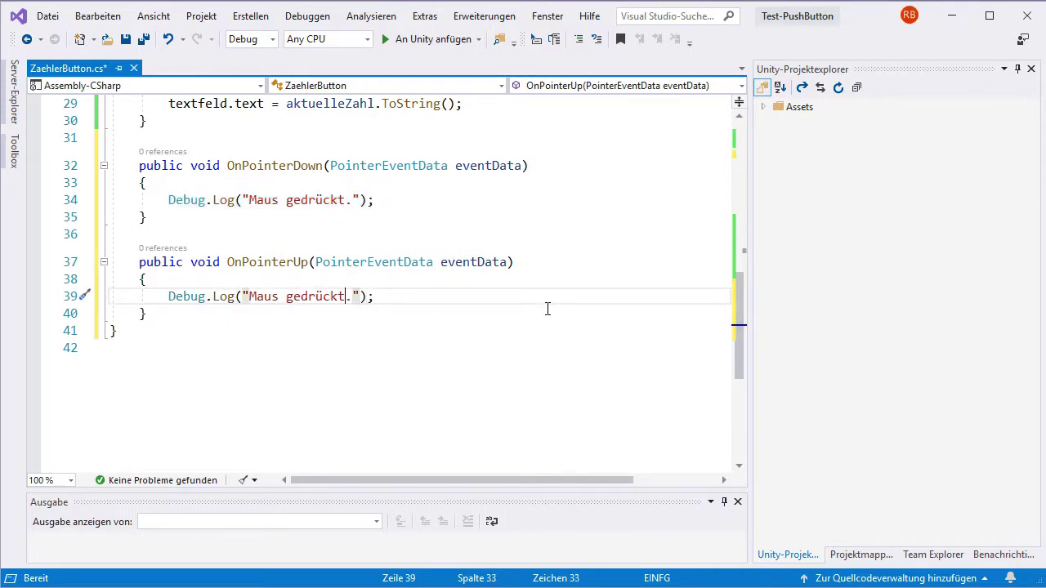
pyautogui.hotkey('ctrl', 'shift', 'Left')
pyautogui.write('losge')
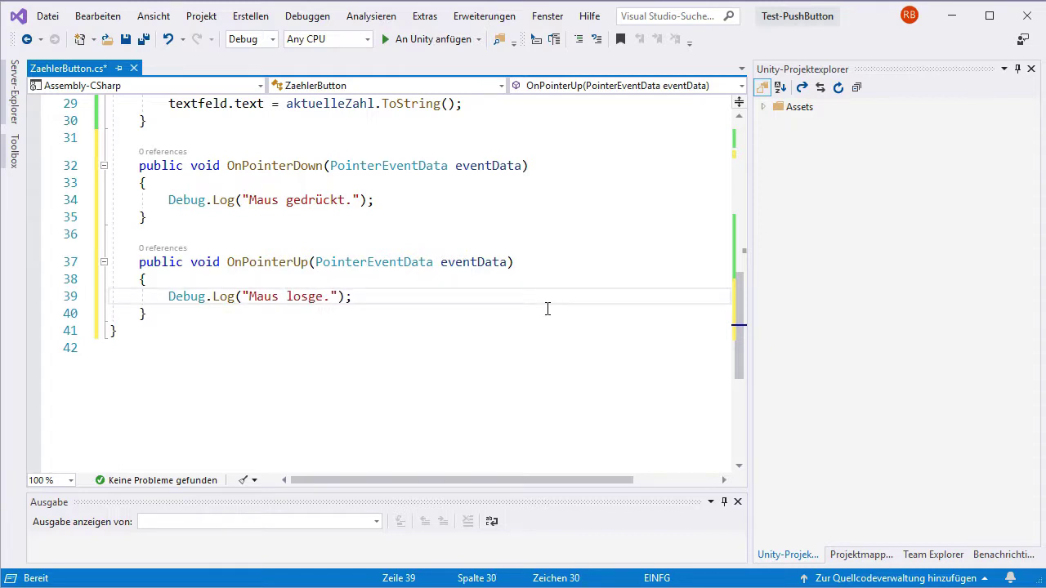
pyautogui.write('lassen')
pyautogui.click(145, 41)
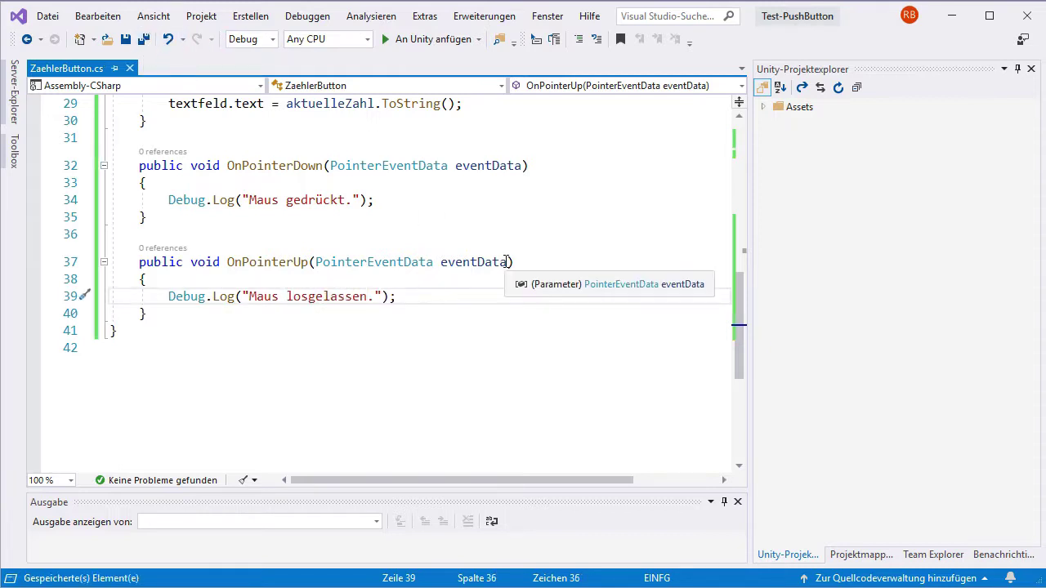
pyautogui.hotkey('alt', 'Tab')
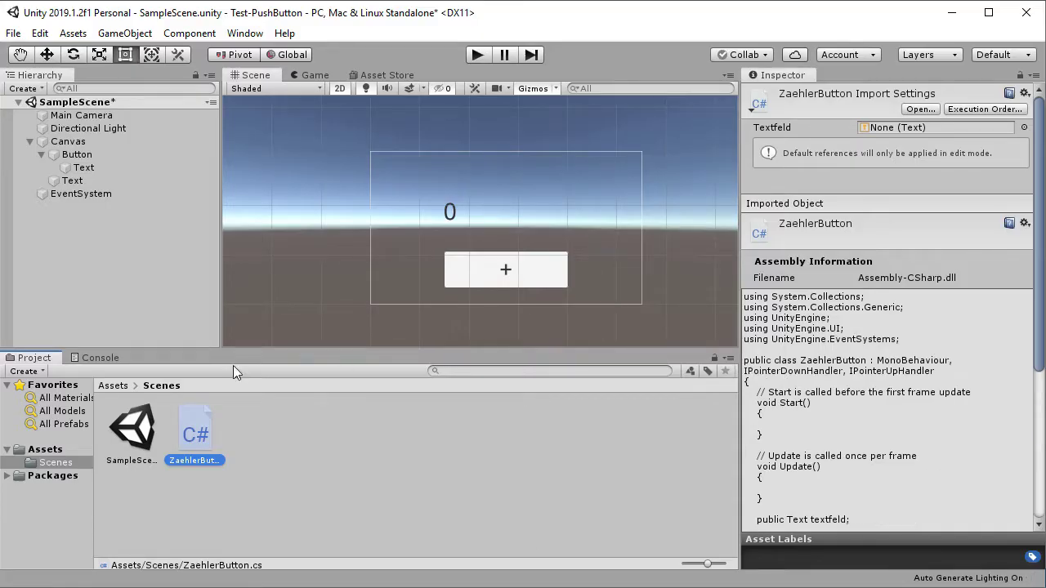
# With the Console shown, play and click + once so the counter reads 1, then stop.
pyautogui.click(90, 358)
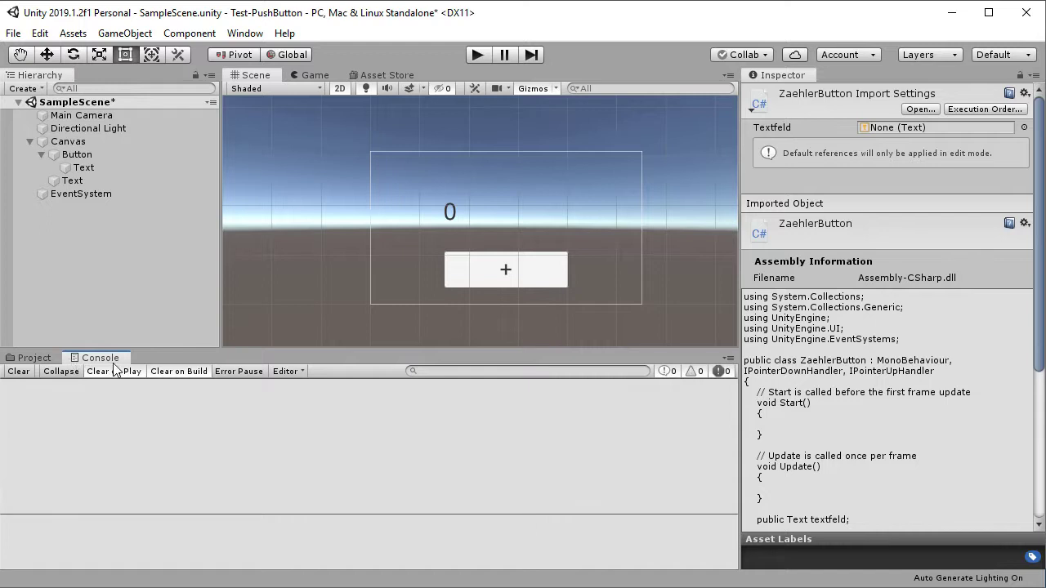
pyautogui.click(474, 56)
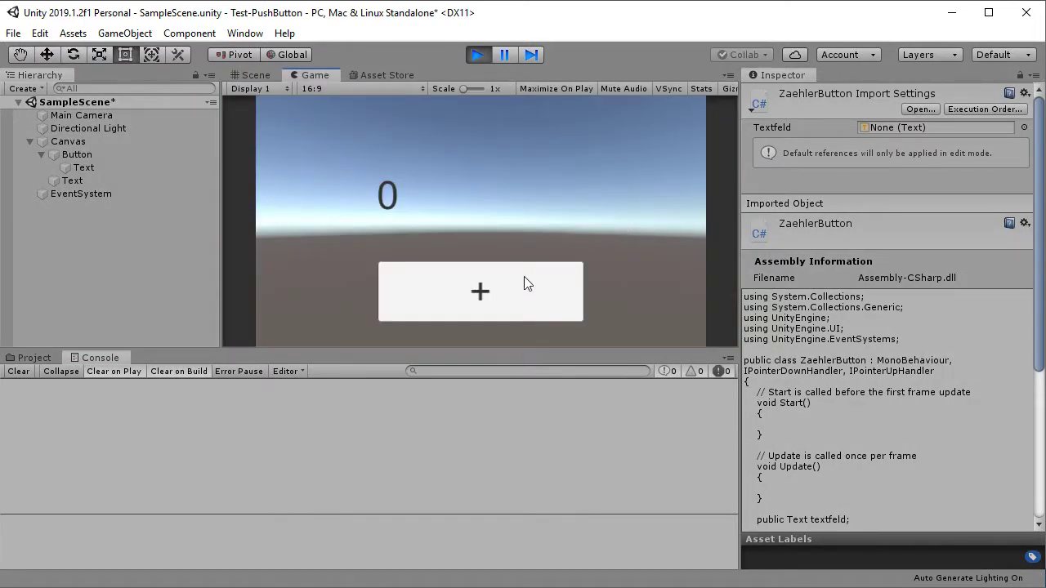
pyautogui.click(514, 295)
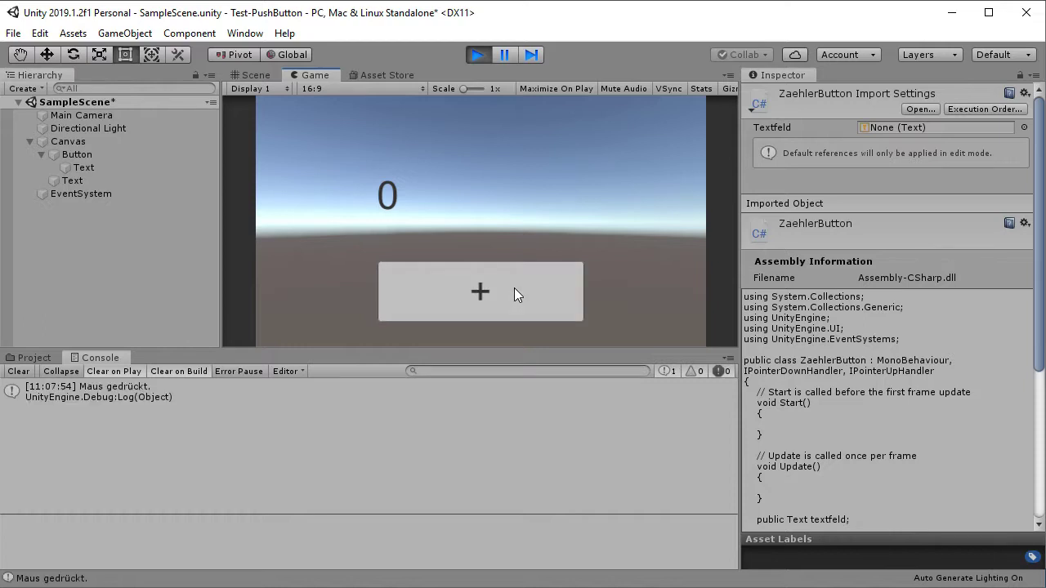
pyautogui.moveTo(514, 288); pyautogui.dragTo(514, 289)
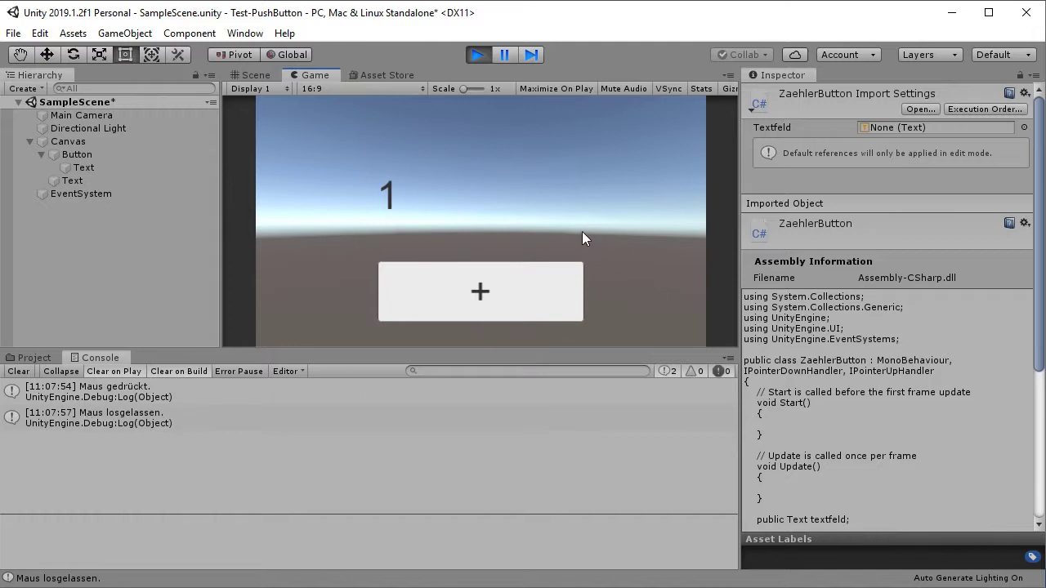
pyautogui.click(65, 155)
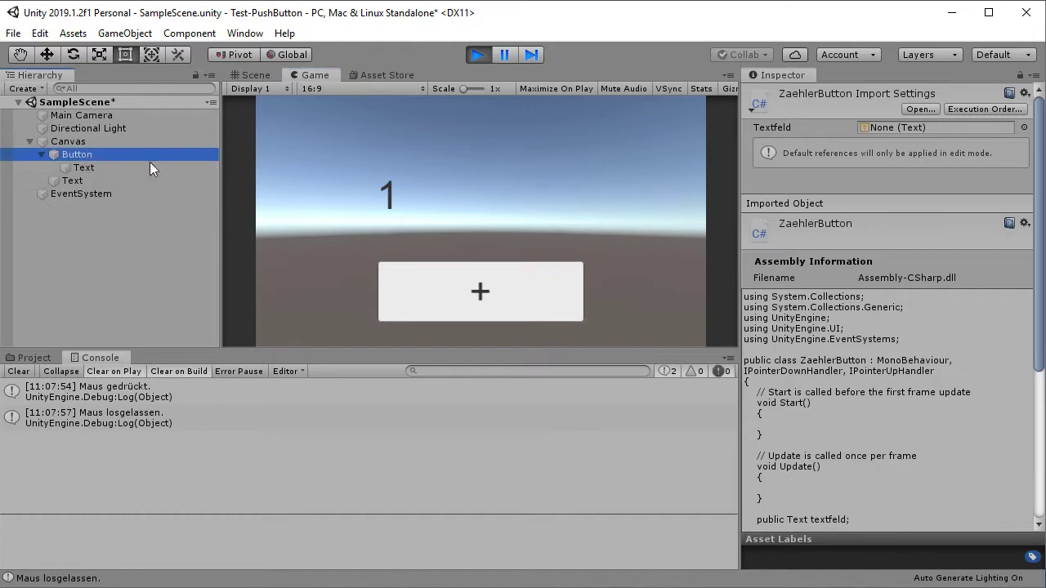
pyautogui.scroll(-10, 893, 222)
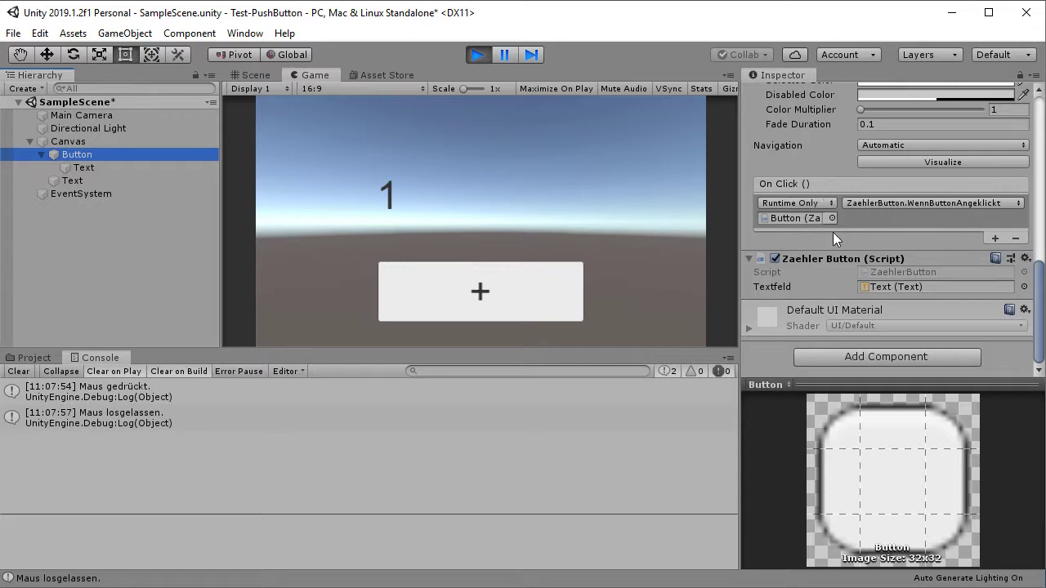
pyautogui.click(486, 56)
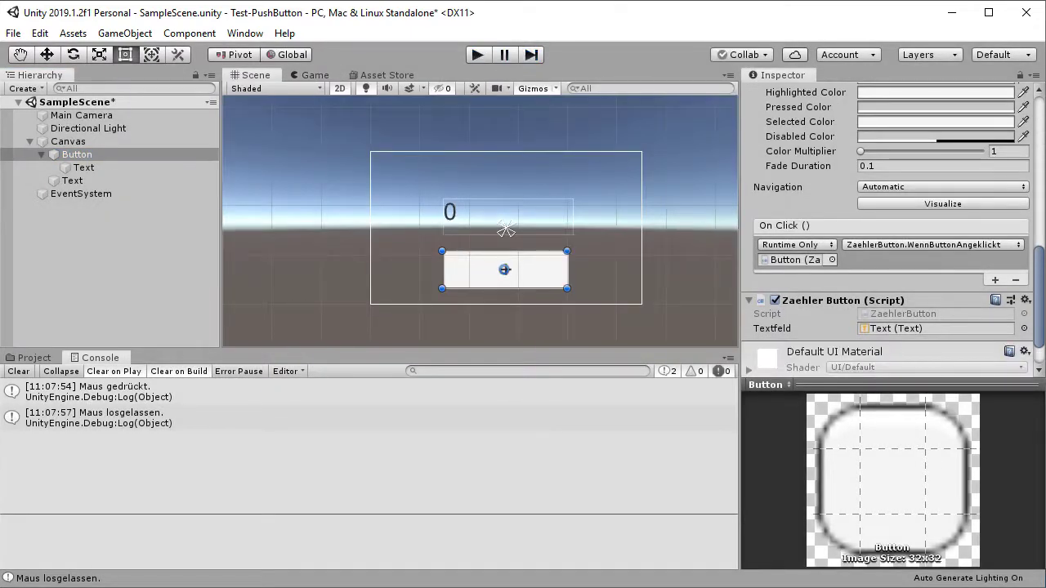
pyautogui.hotkey('alt', 'Tab')
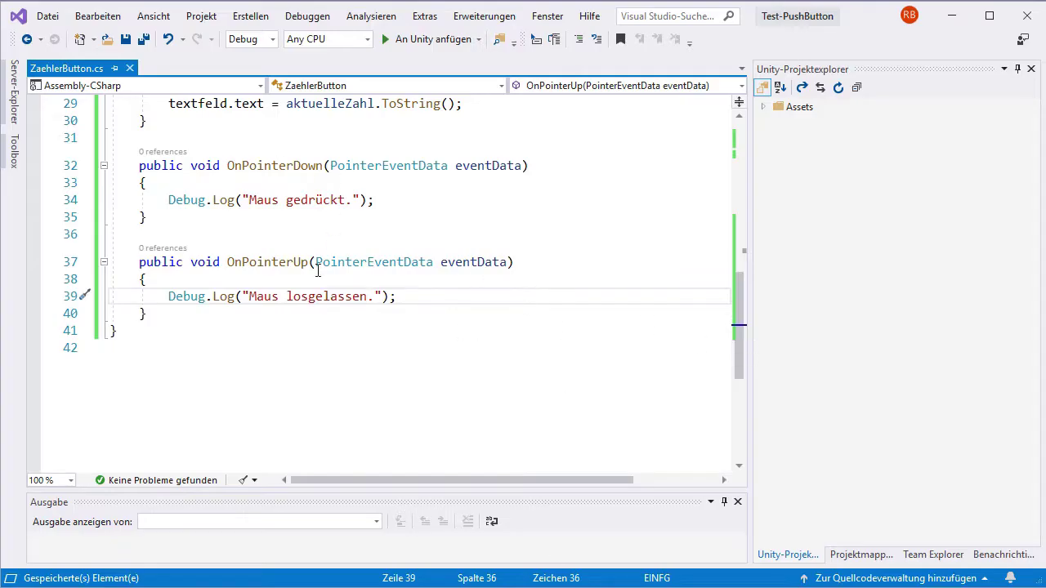
# Declare 'private bool mausIstGedrueckt = false;' below the WennButtonAngeklickt method.
pyautogui.moveTo(742, 348); pyautogui.dragTo(744, 327)
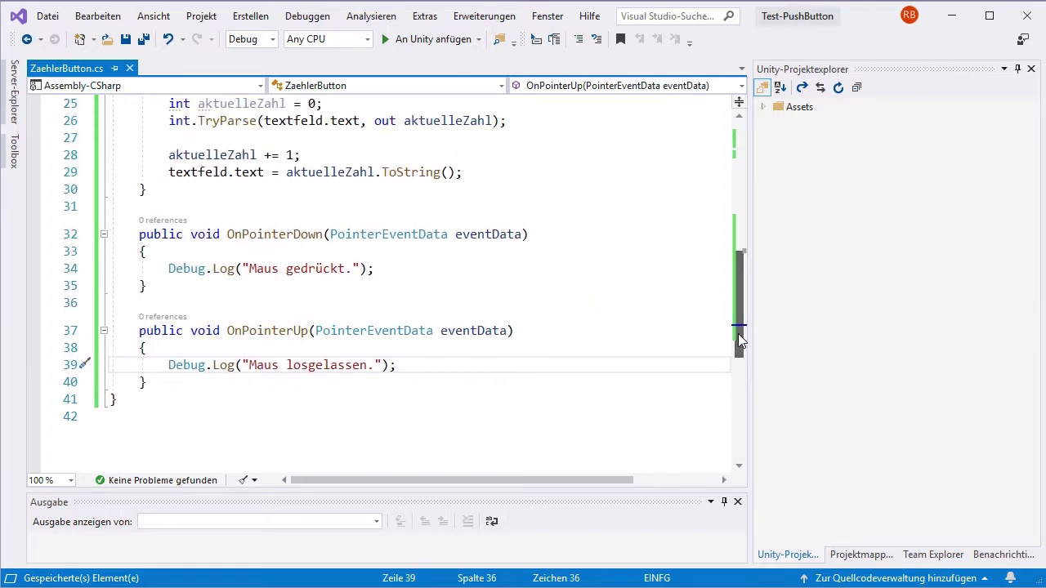
pyautogui.moveTo(739, 341); pyautogui.dragTo(740, 336)
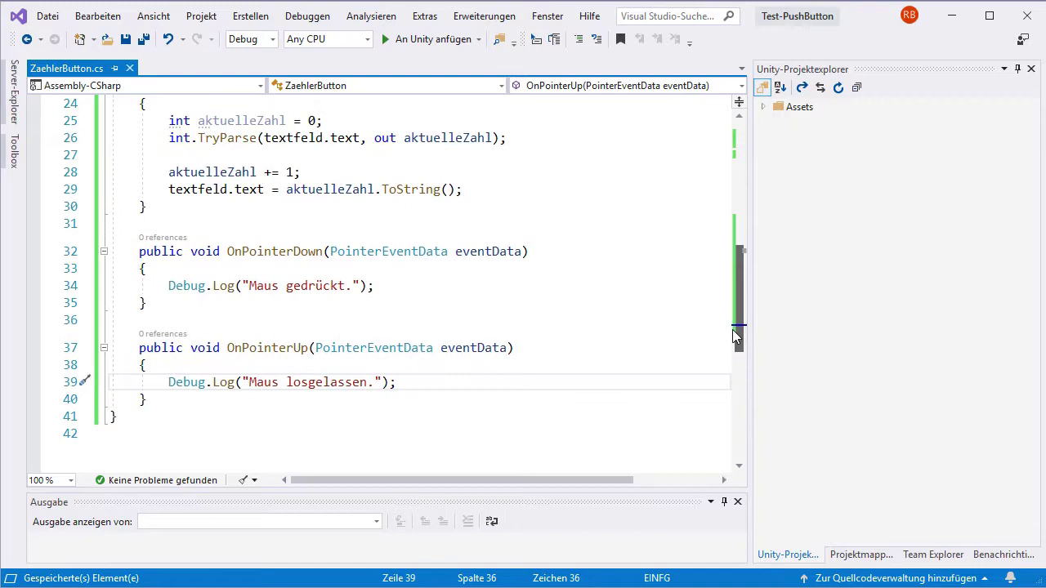
pyautogui.click(187, 207)
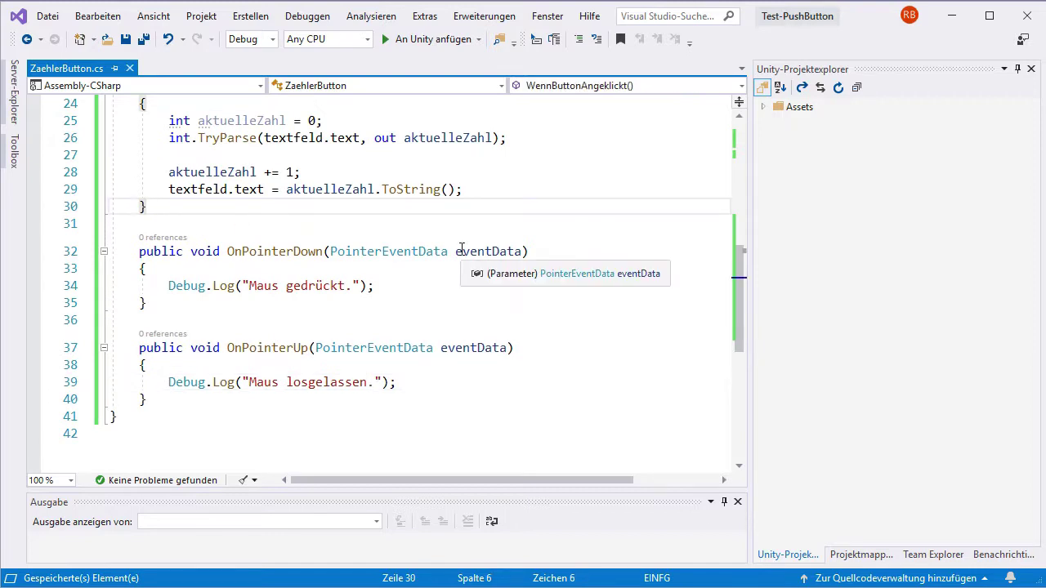
pyautogui.press('Return')
pyautogui.press('Return')
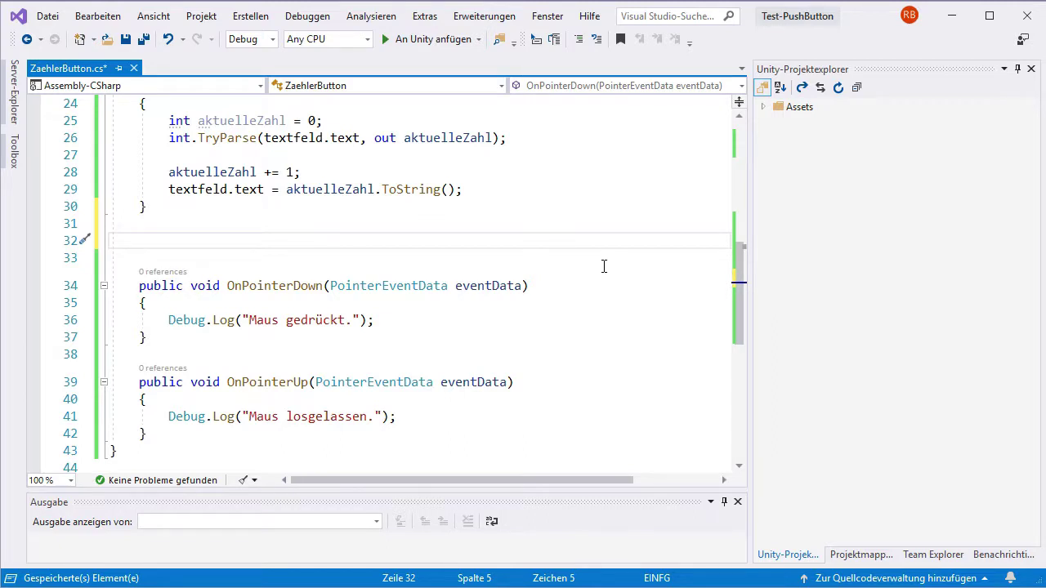
pyautogui.write('private bool')
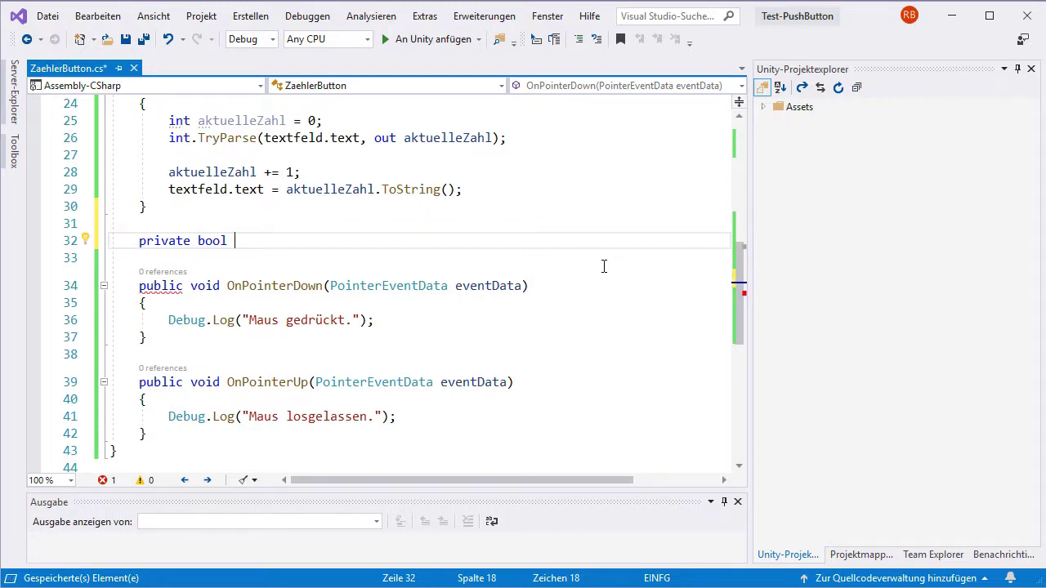
pyautogui.write(' mausIs')
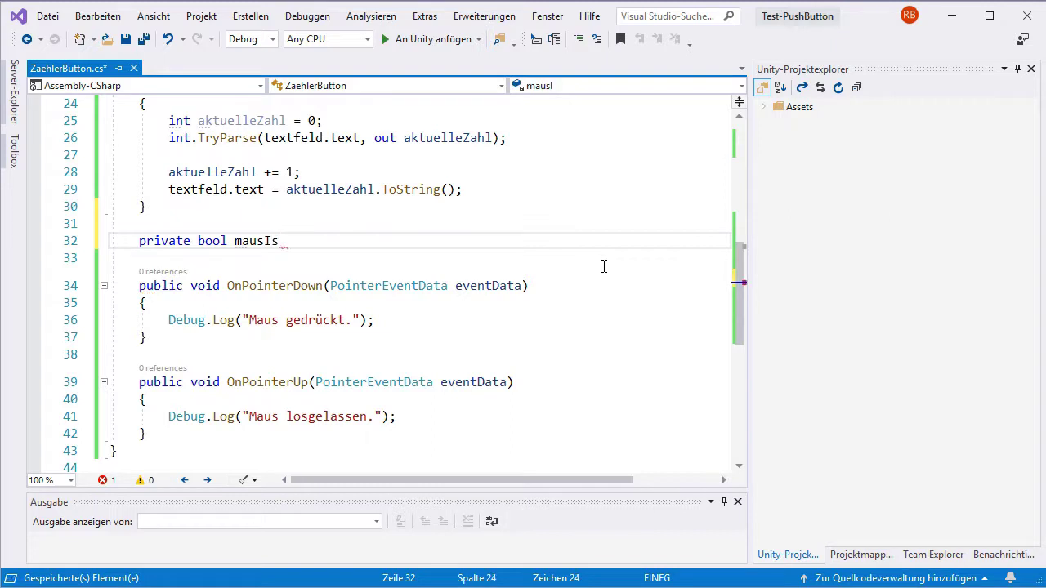
pyautogui.write('tGed')
pyautogui.write('ruecke')
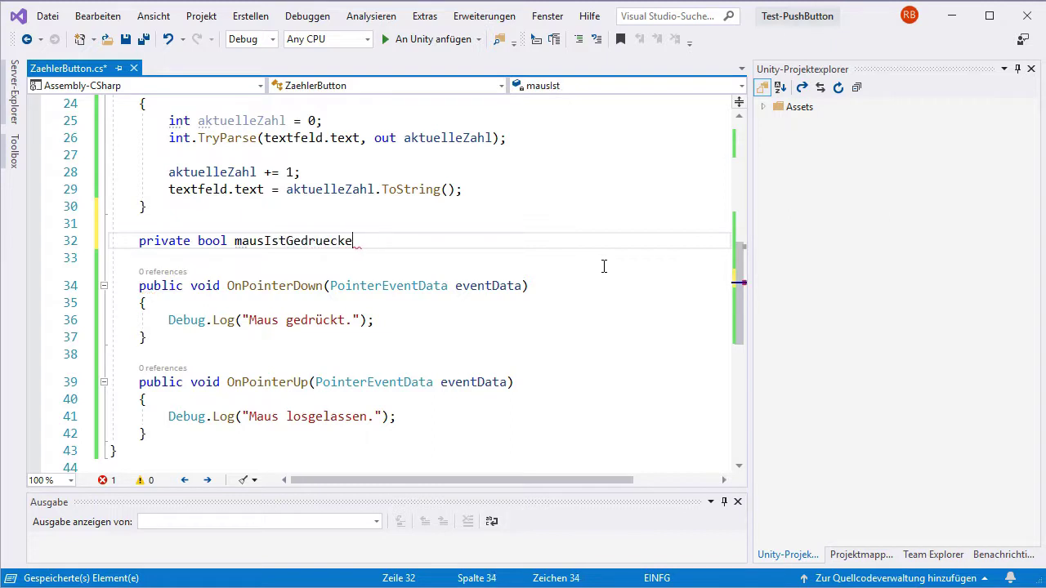
pyautogui.press('BackSpace')
pyautogui.write('t = f')
pyautogui.write('alse;')
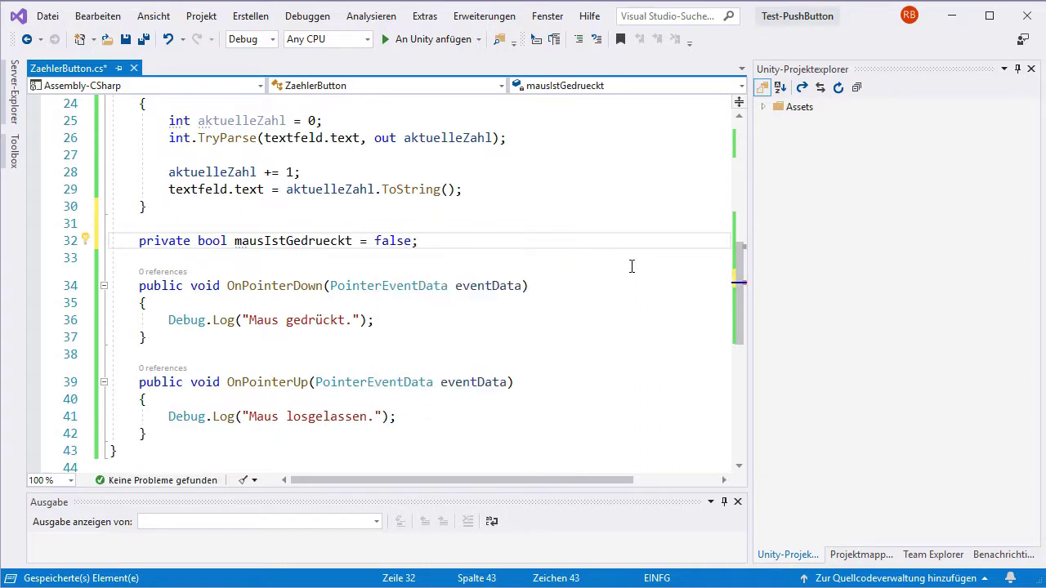
# Add 'mausIstGedrueckt = true;' after the log line in OnPointerDown.
pyautogui.click(416, 320)
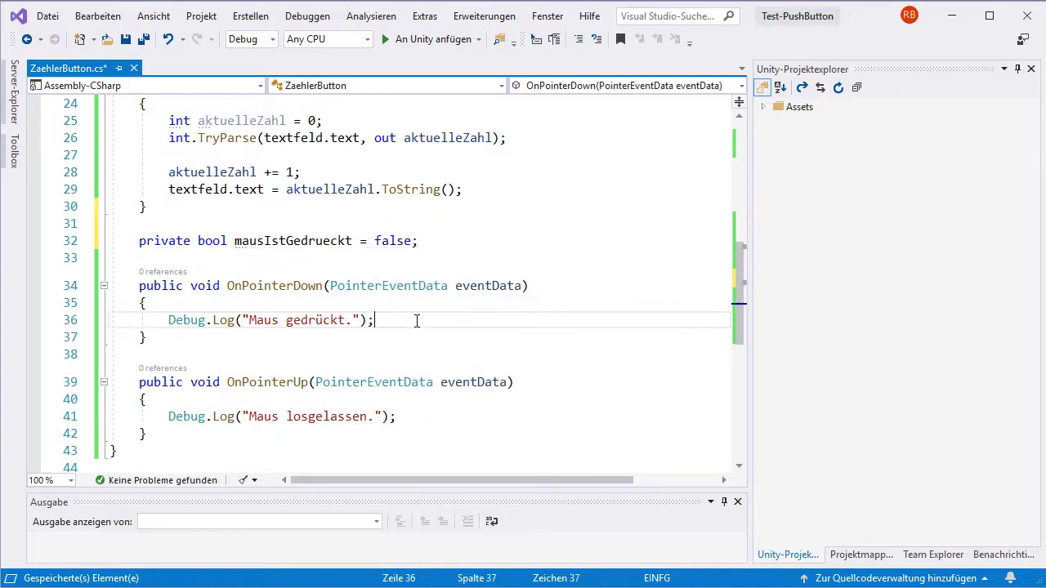
pyautogui.press('Return')
pyautogui.write('maus')
pyautogui.press('Tab')
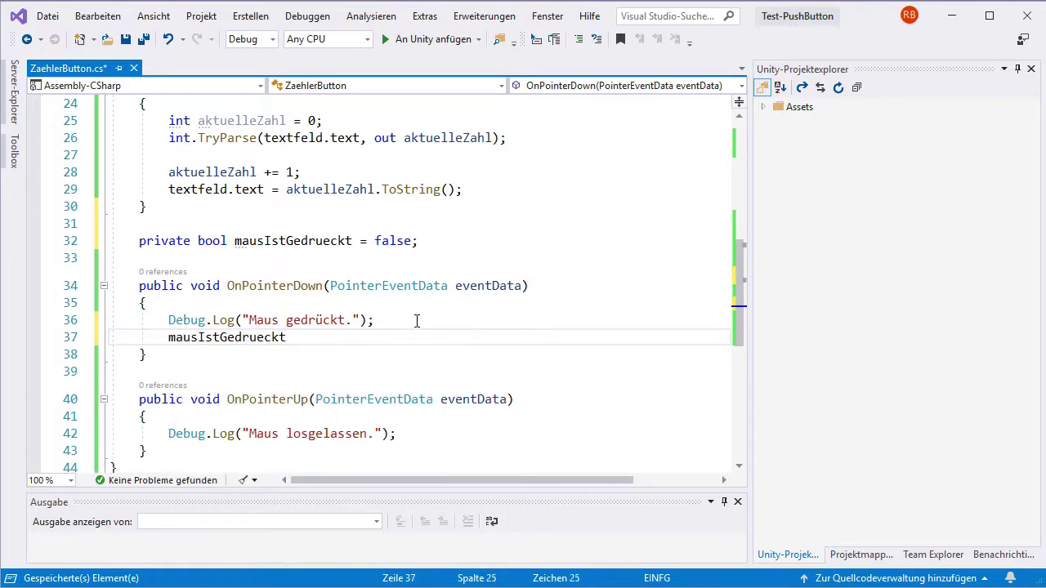
pyautogui.write(' = true;')
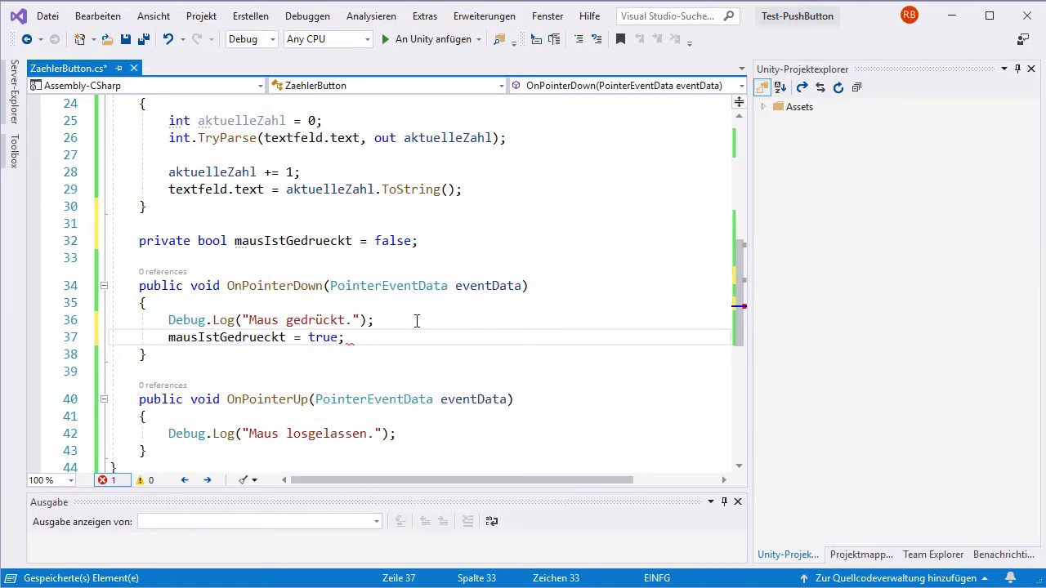
# Add 'mausIstGedrueckt = false;' after the log line in OnPointerUp.
pyautogui.moveTo(346, 338); pyautogui.dragTo(170, 338)
pyautogui.hotkey('ctrl', 'c')
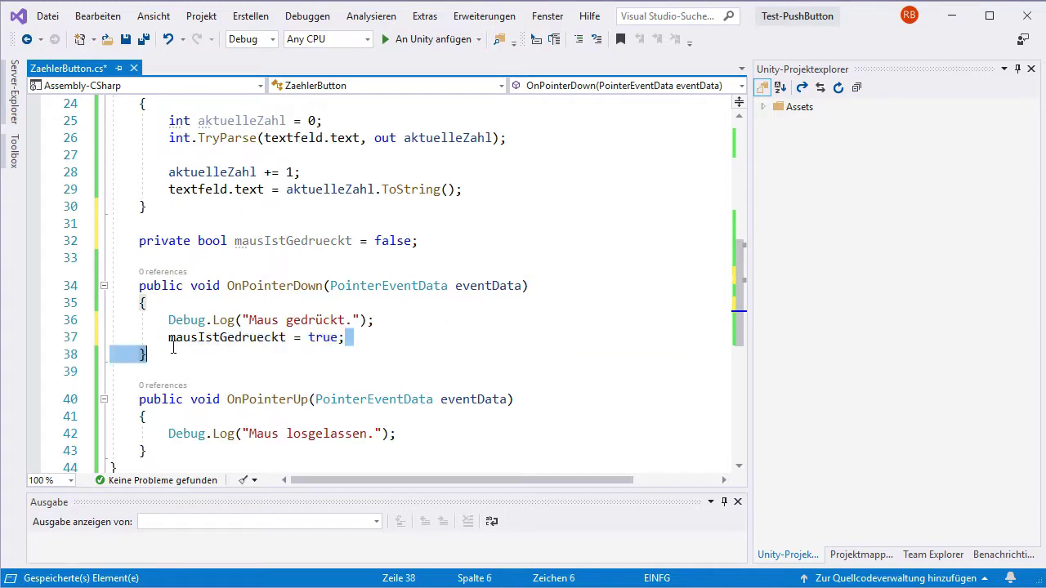
pyautogui.click(433, 433)
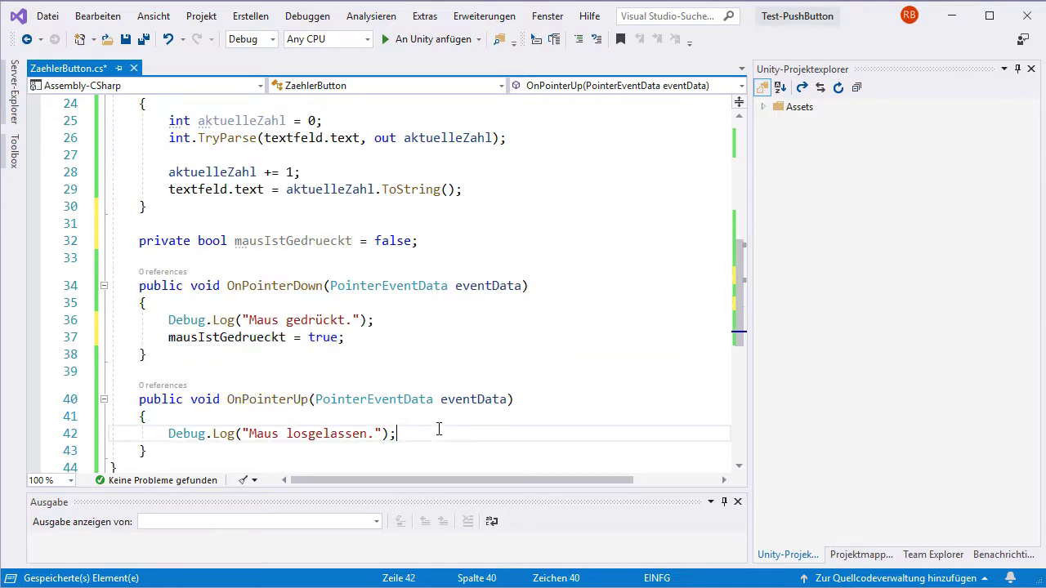
pyautogui.press('Return')
pyautogui.hotkey('ctrl', 'v')
pyautogui.press('BackSpace')
pyautogui.press('BackSpace')
pyautogui.press('BackSpace')
pyautogui.write('fa')
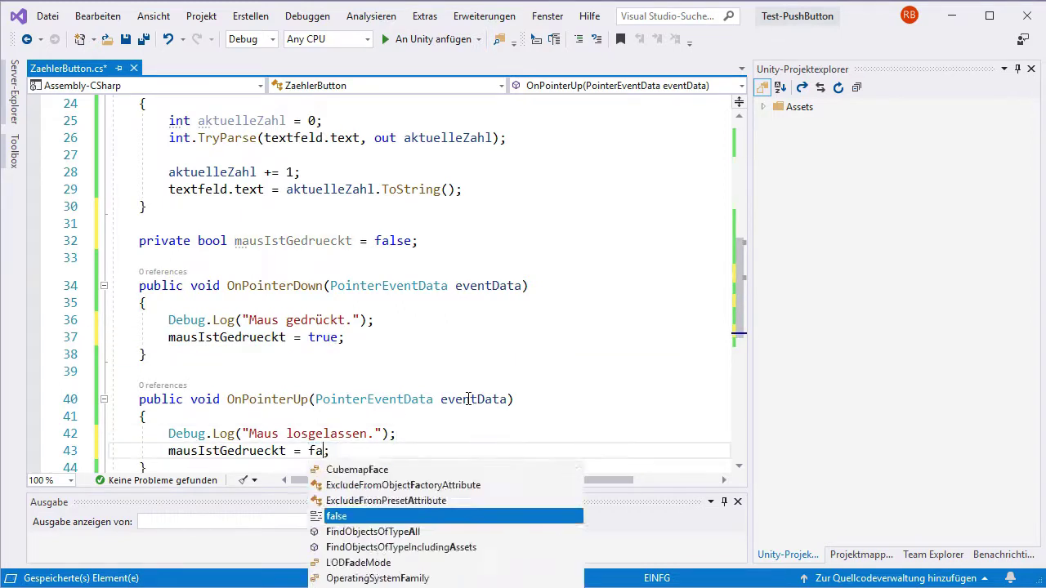
pyautogui.write('lse')
pyautogui.press('Escape')
pyautogui.scroll(-2, 597, 282)
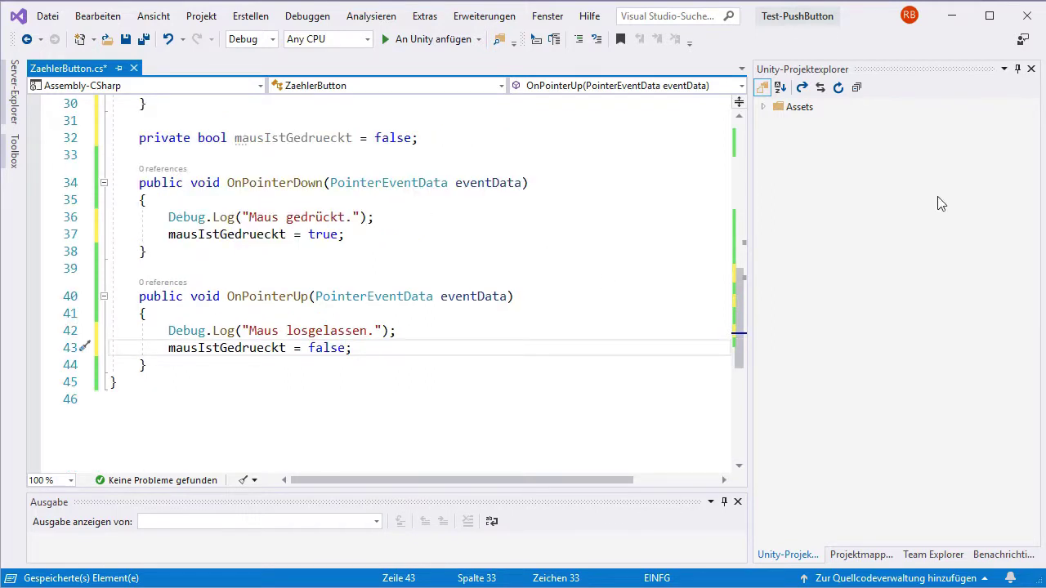
# In Update, add 'if (mausIstGedrueckt) { WennButtonAngeklickt(); }', save, and return to Unity.
pyautogui.scroll(3, 738, 303)
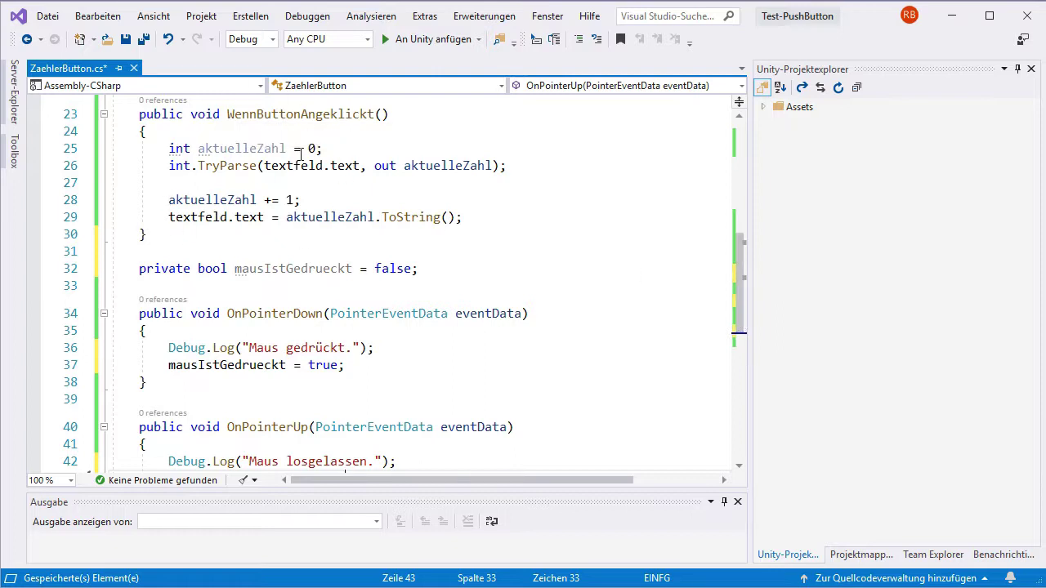
pyautogui.scroll(1, 737, 283)
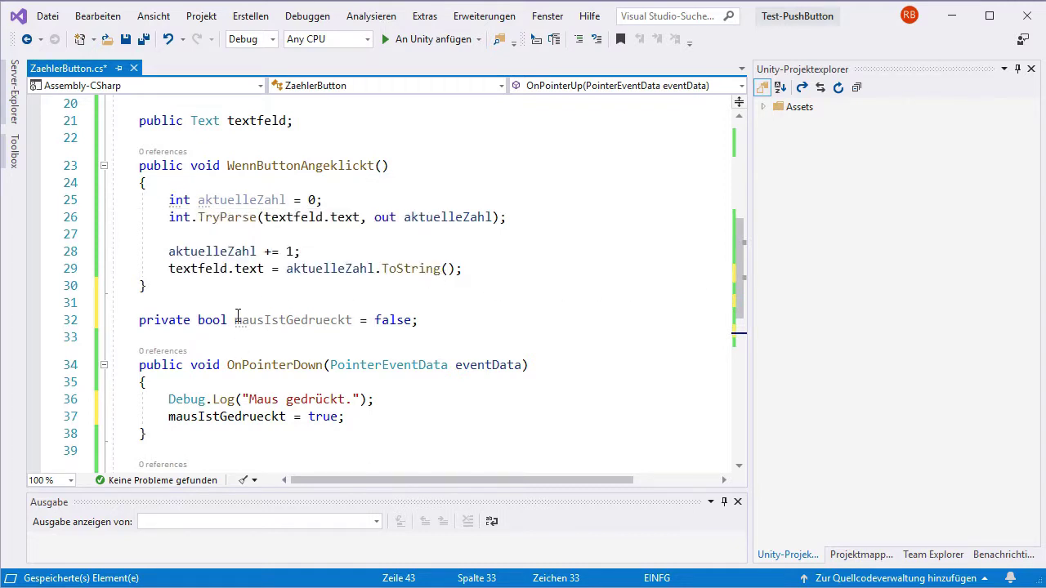
pyautogui.moveTo(741, 282)
pyautogui.mouseDown()
pyautogui.moveTo(745, 294)
pyautogui.moveTo(747, 245)
pyautogui.mouseUp()
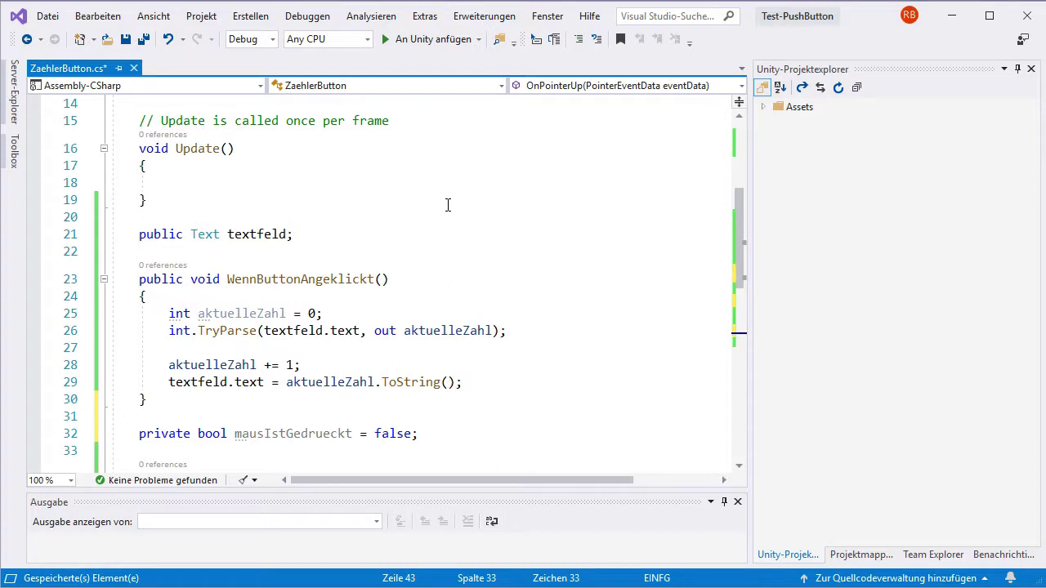
pyautogui.click(218, 181)
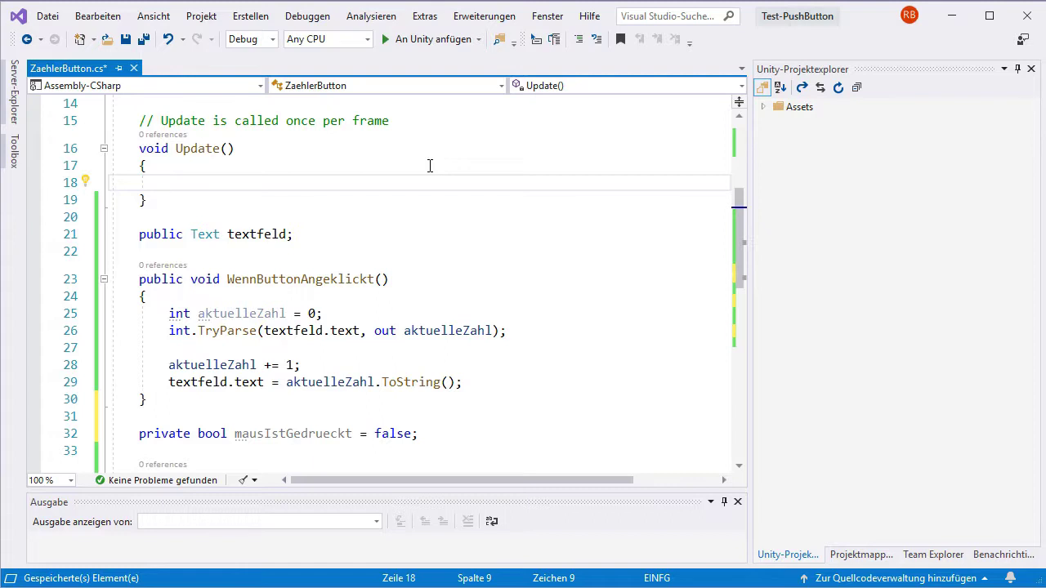
pyautogui.write('if (')
pyautogui.write('mause')
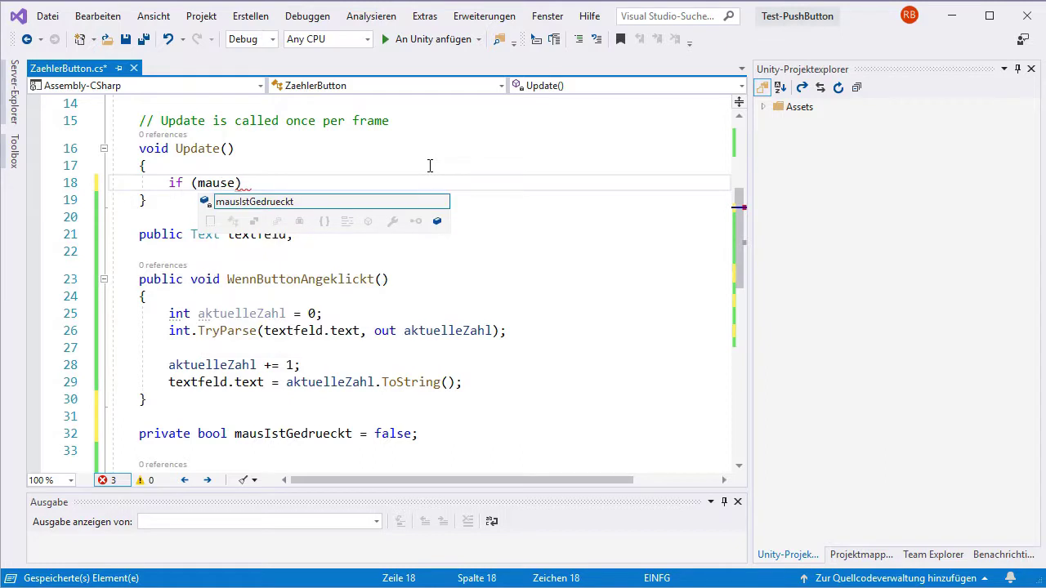
pyautogui.write(')')
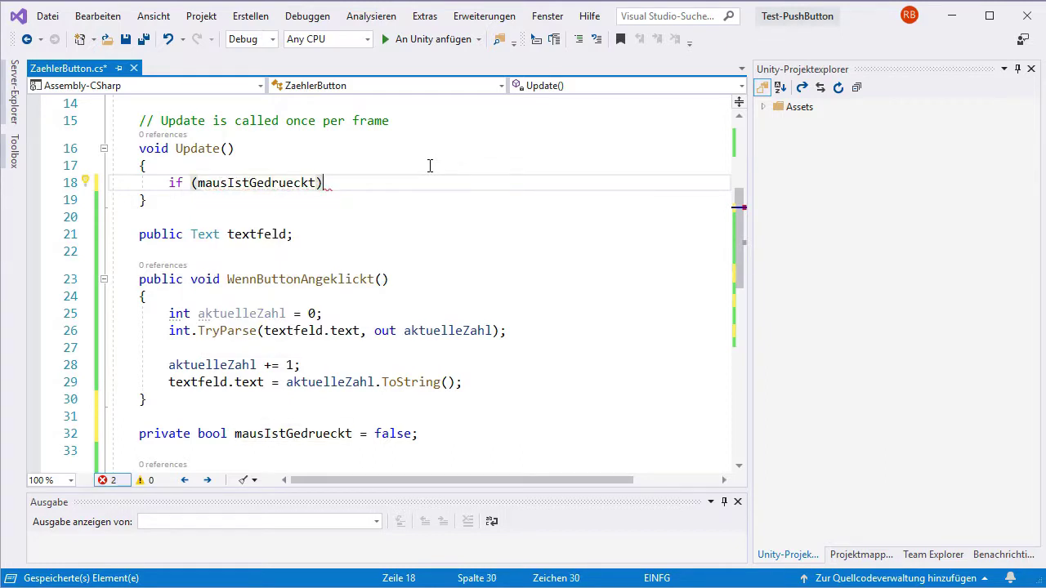
pyautogui.press('Return')
pyautogui.write('{')
pyautogui.press('Return')
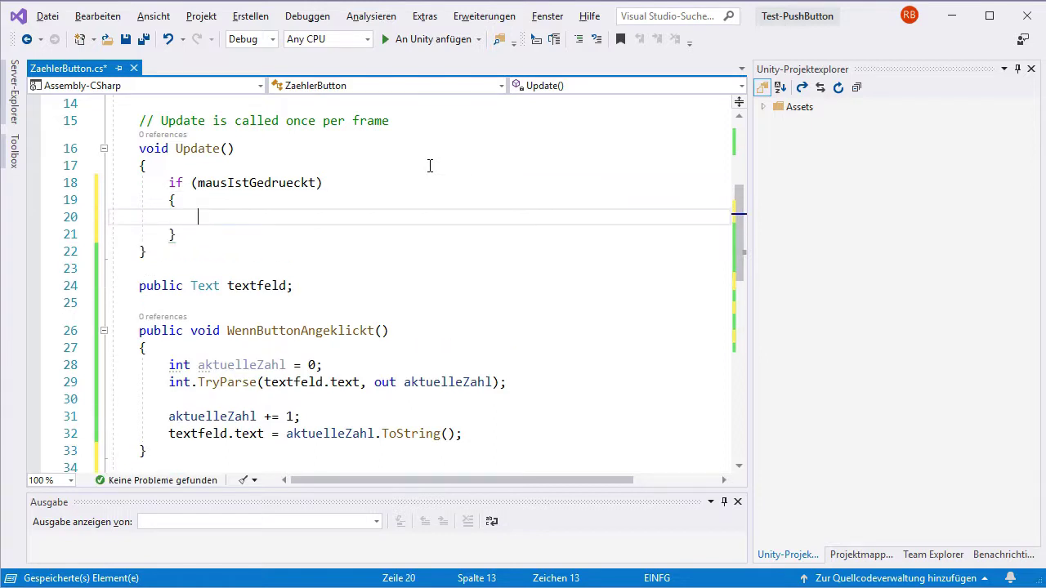
pyautogui.write('WennBu')
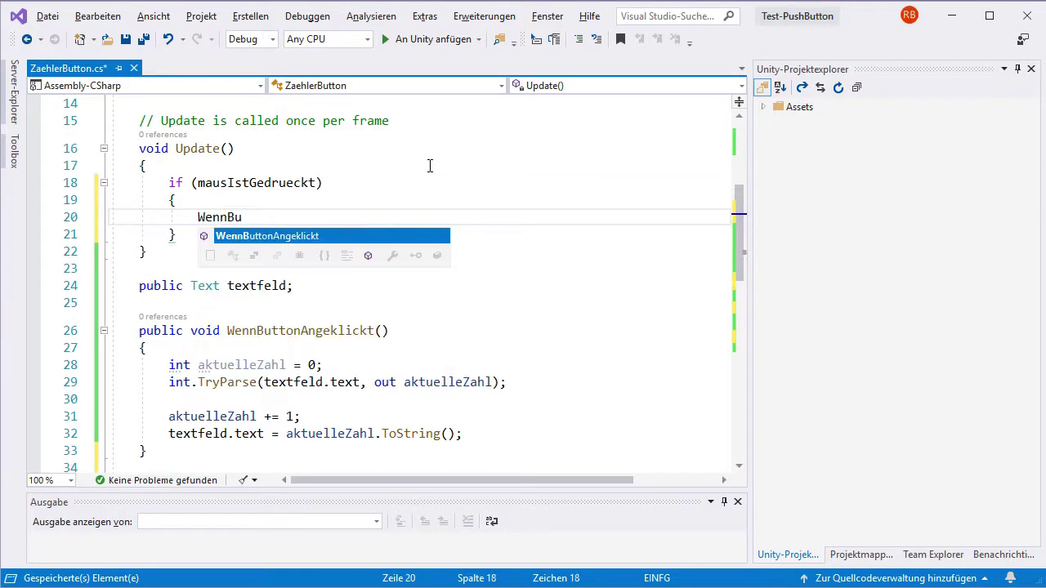
pyautogui.press('Tab')
pyautogui.write('();')
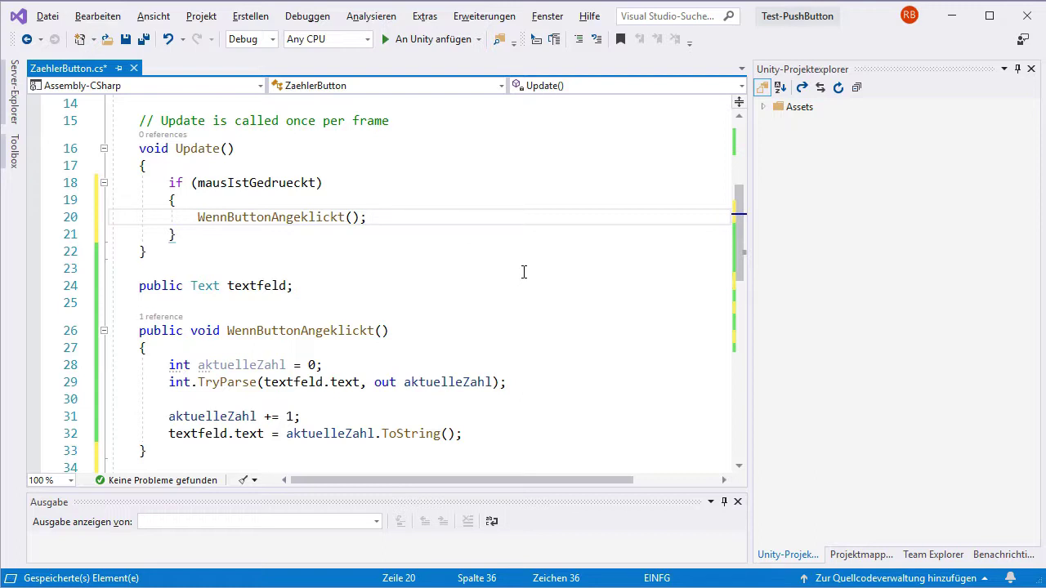
pyautogui.click(144, 39)
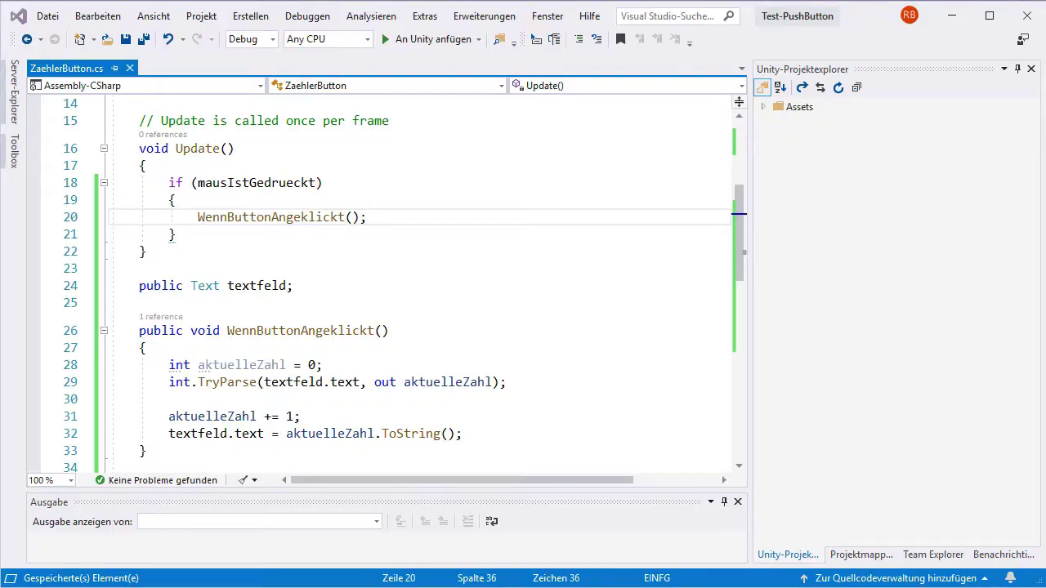
pyautogui.hotkey('alt', 'Tab')
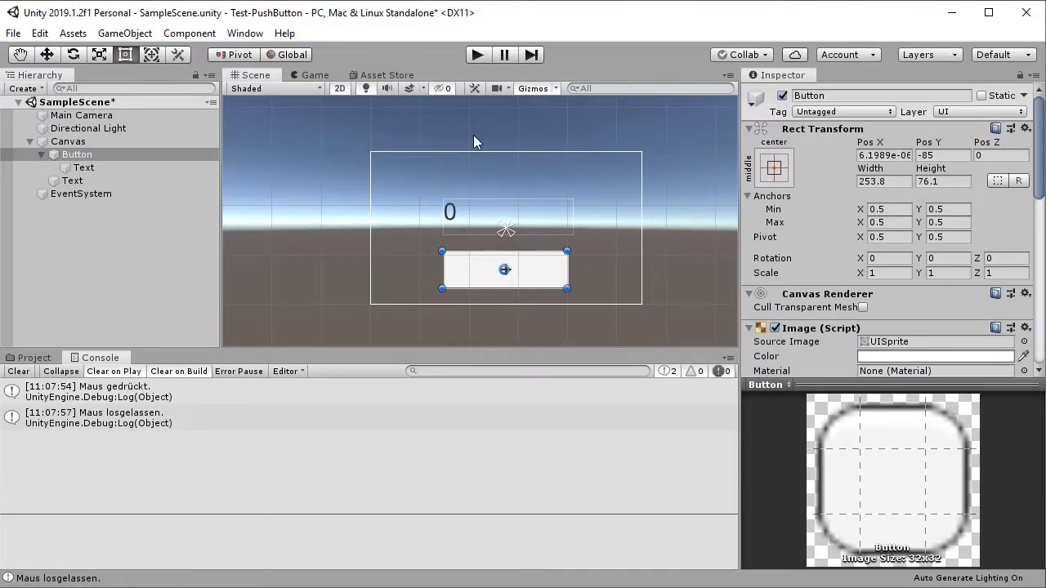
# Play the scene and hold + so the counter climbs continuously to 410, then stop.
pyautogui.click(477, 55)
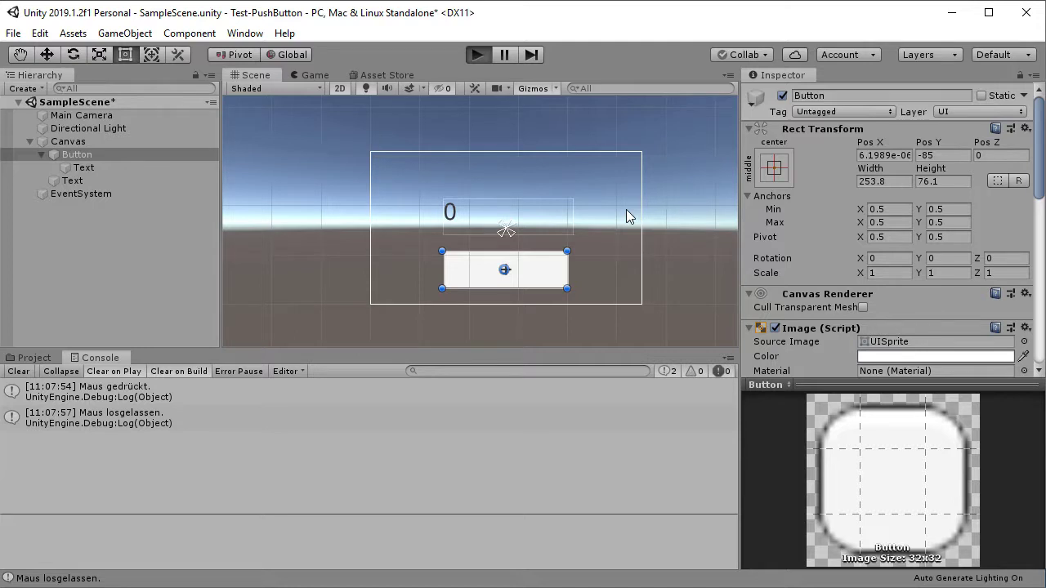
pyautogui.click(502, 293)
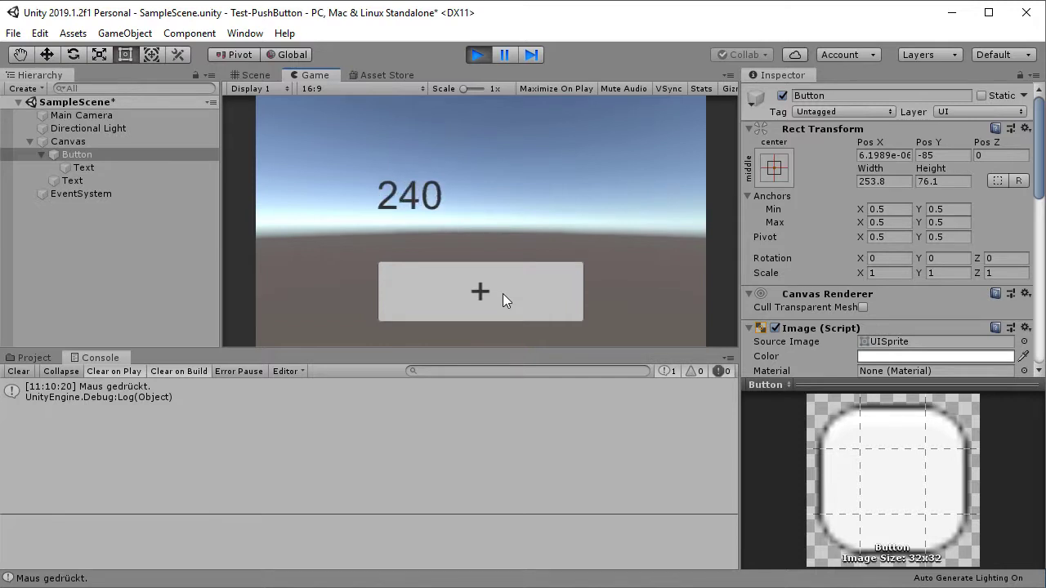
pyautogui.moveTo(503, 294); pyautogui.dragTo(502, 294)
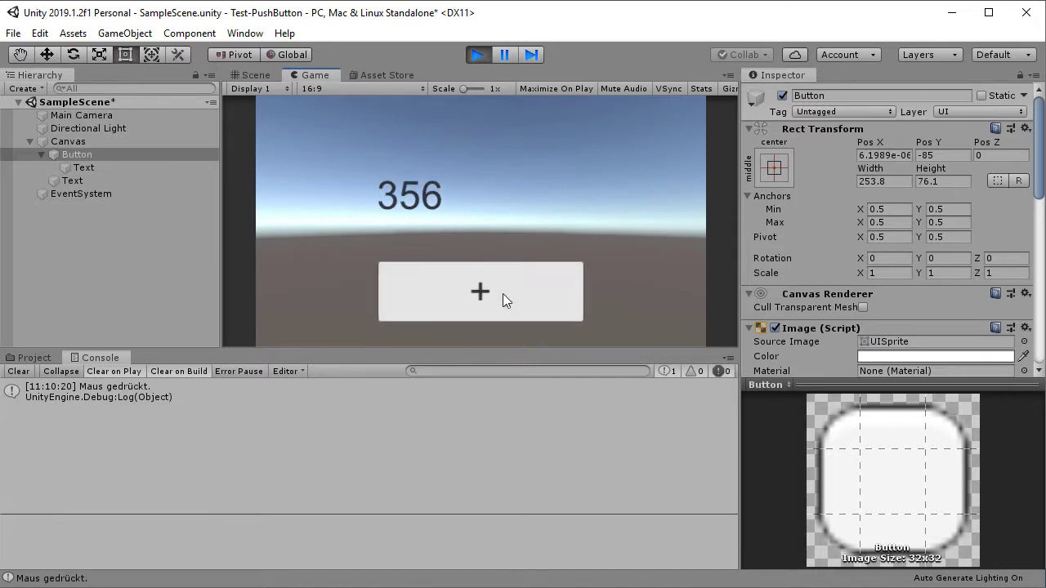
pyautogui.click(506, 288)
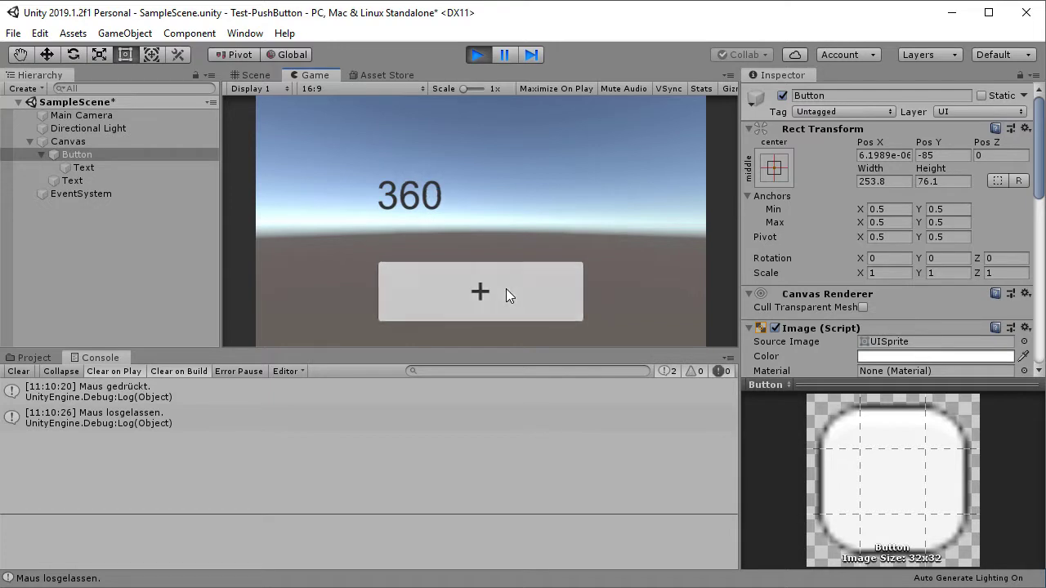
pyautogui.click(547, 300)
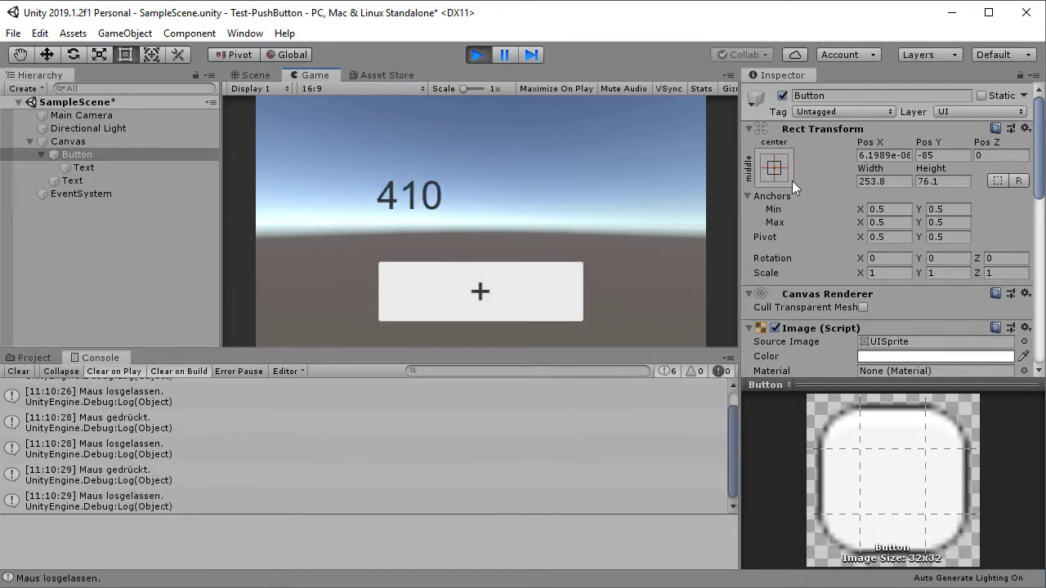
pyautogui.click(485, 59)
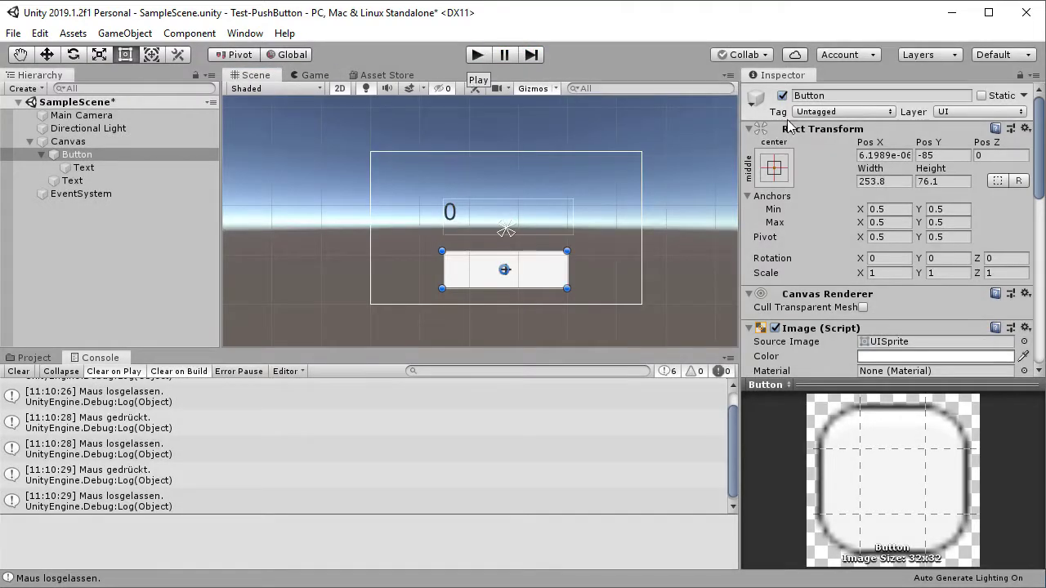
# Run the scene, test a single tap on the + button, then stop Play mode.
pyautogui.moveTo(1041, 138); pyautogui.dragTo(1042, 208)
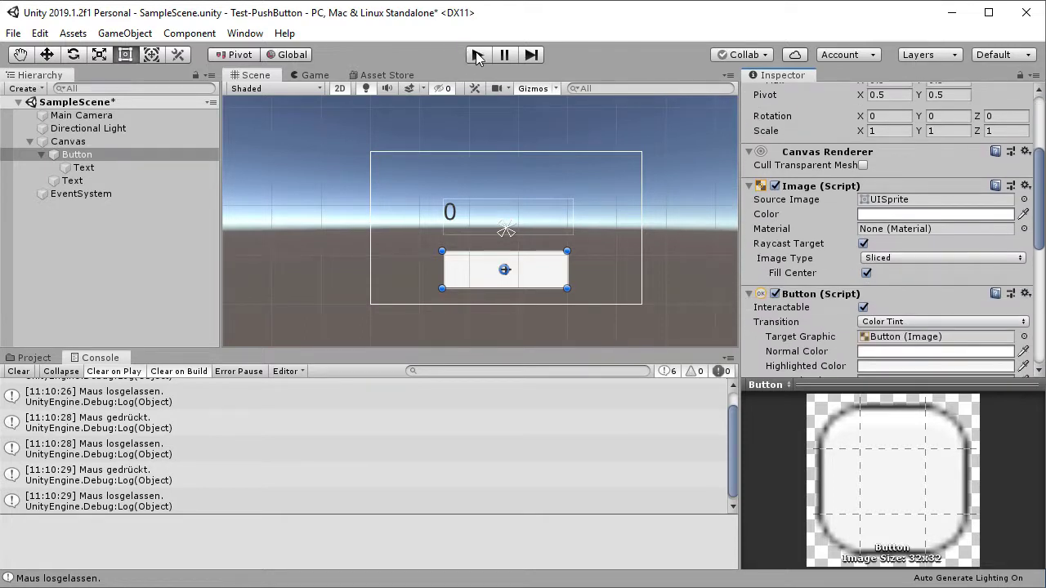
pyautogui.hotkey('ctrl', 'p')
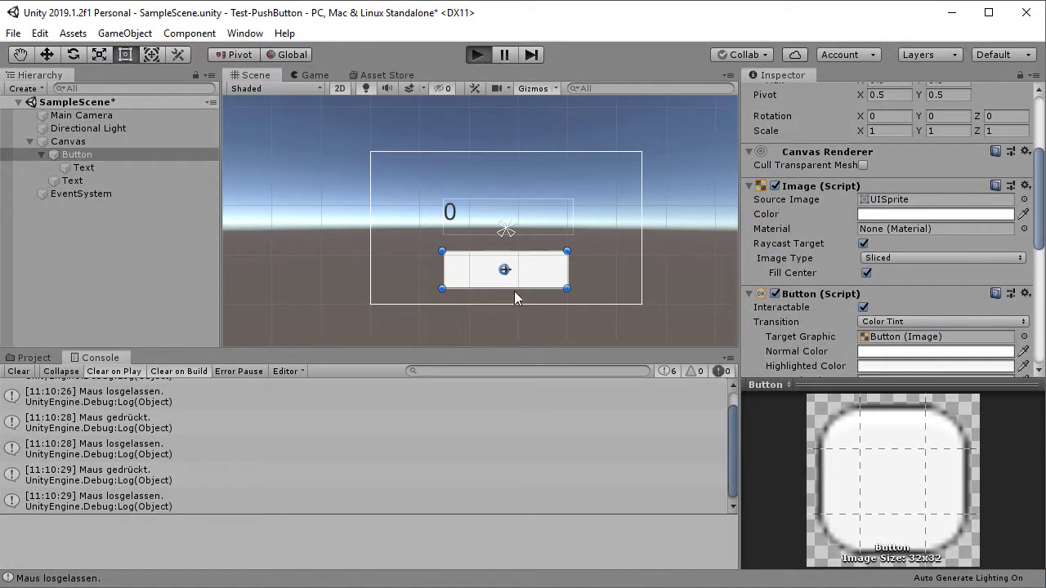
pyautogui.click(509, 294)
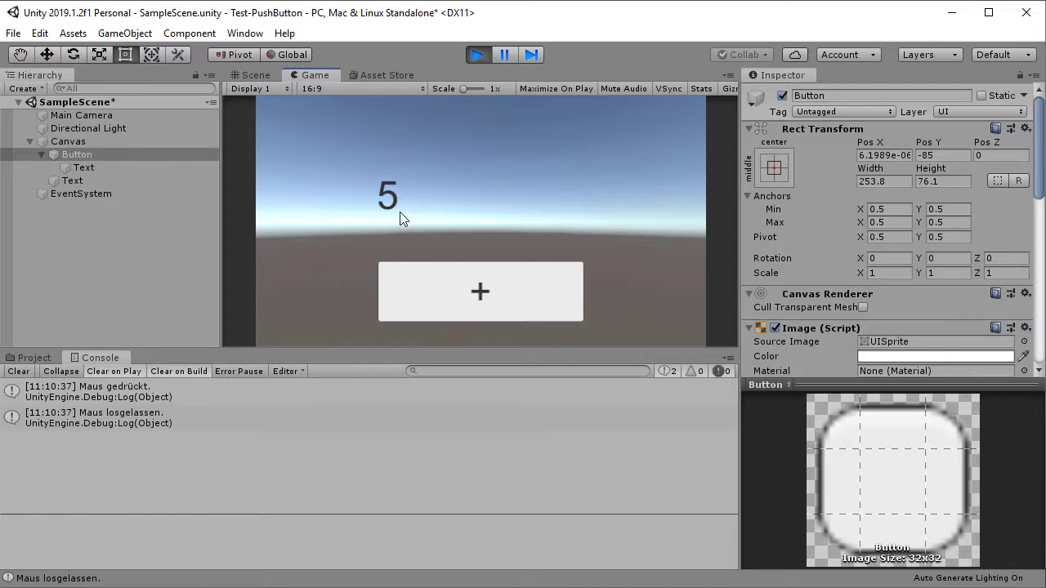
pyautogui.click(474, 54)
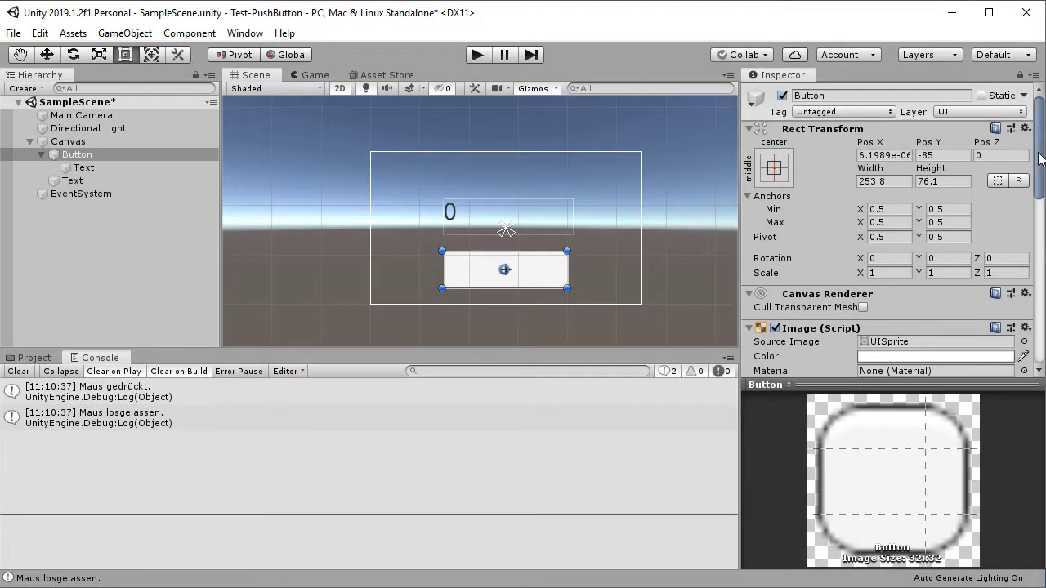
# Delete the WennButtonAngeklickt entry from the button's On Click list and replay the scene.
pyautogui.moveTo(1039, 160); pyautogui.dragTo(1043, 305)
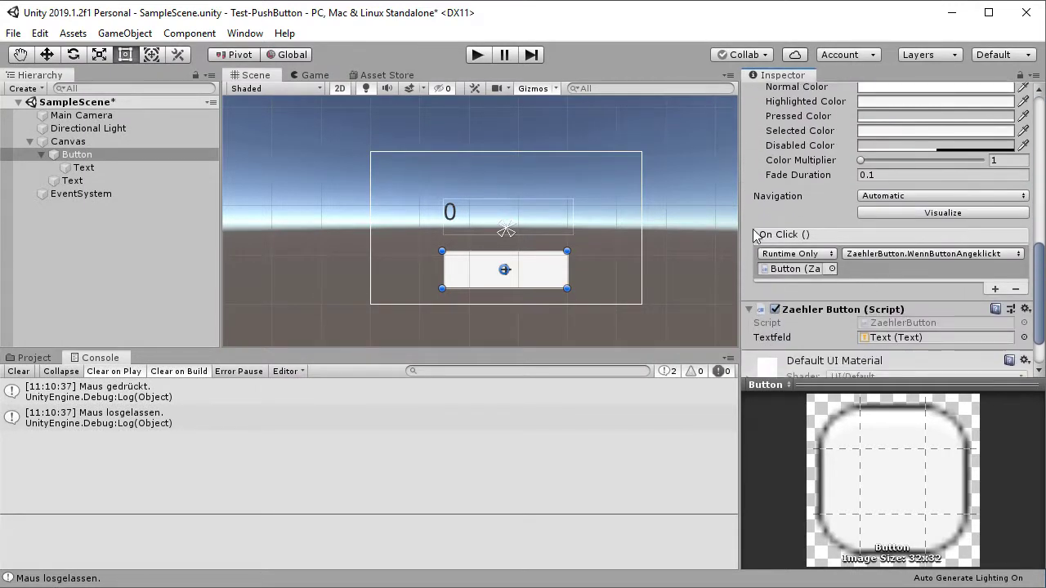
pyautogui.click(927, 270)
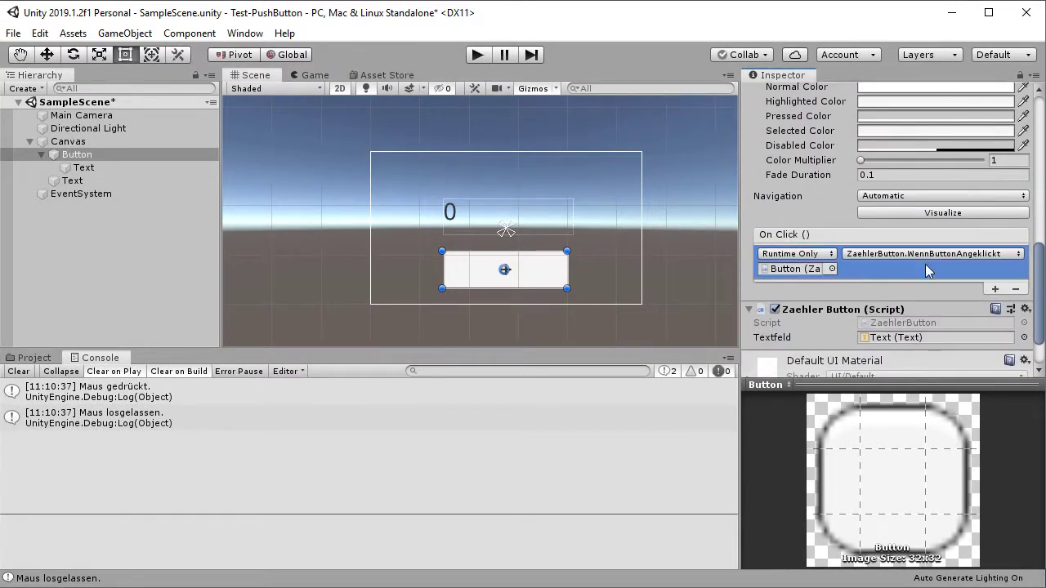
pyautogui.click(1015, 289)
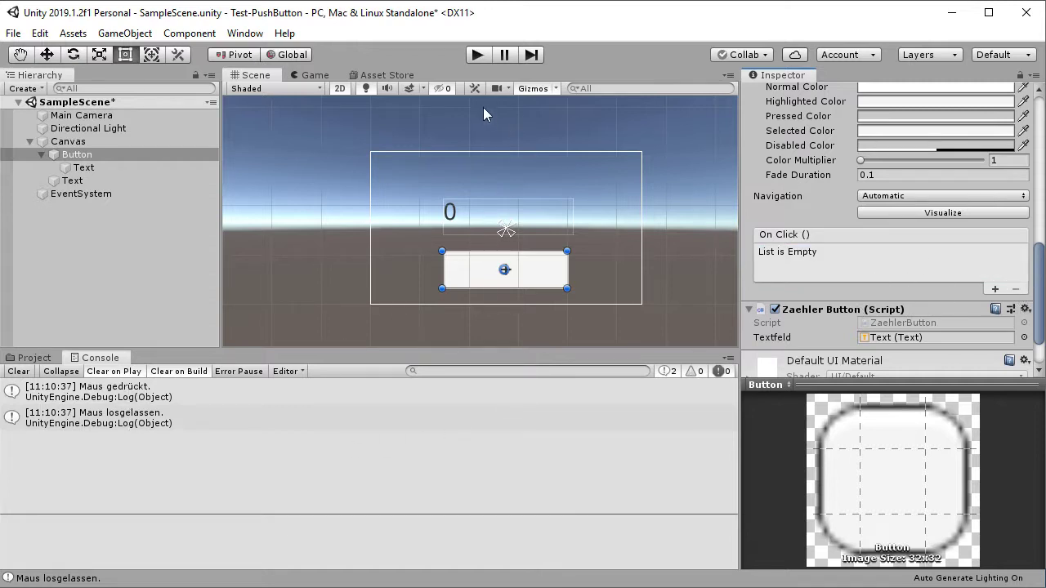
pyautogui.hotkey('ctrl', 'p')
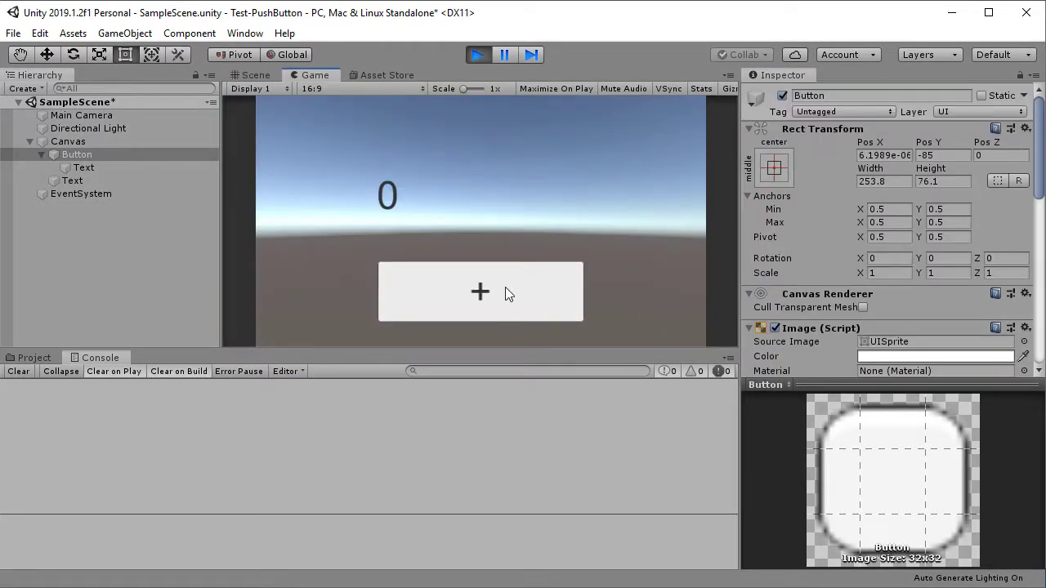
# Hold + until the counter passes 170, add several quick taps, then exit Play mode.
pyautogui.moveTo(505, 286); pyautogui.dragTo(505, 287)
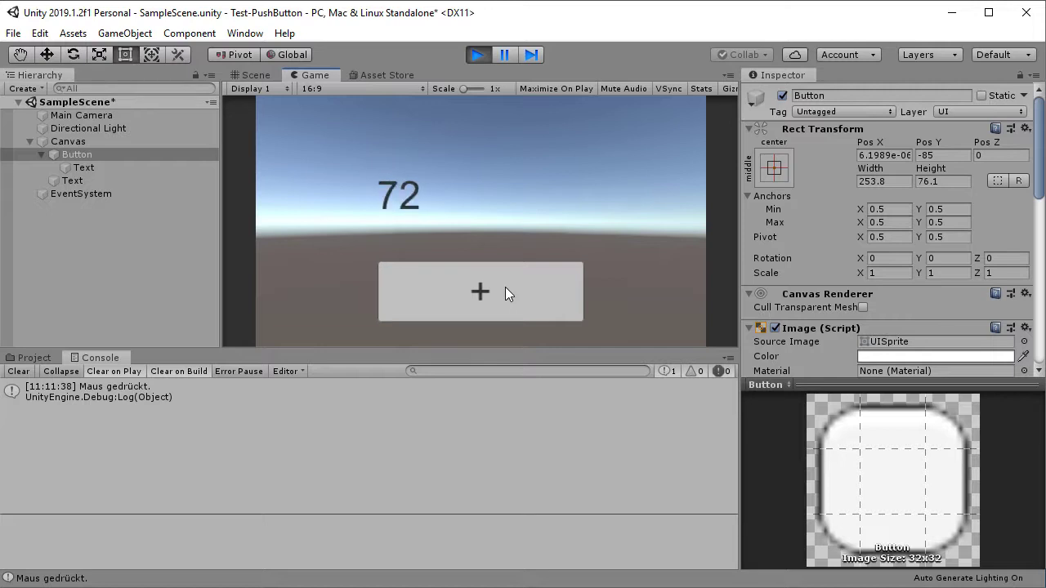
pyautogui.moveTo(505, 286); pyautogui.dragTo(504, 287)
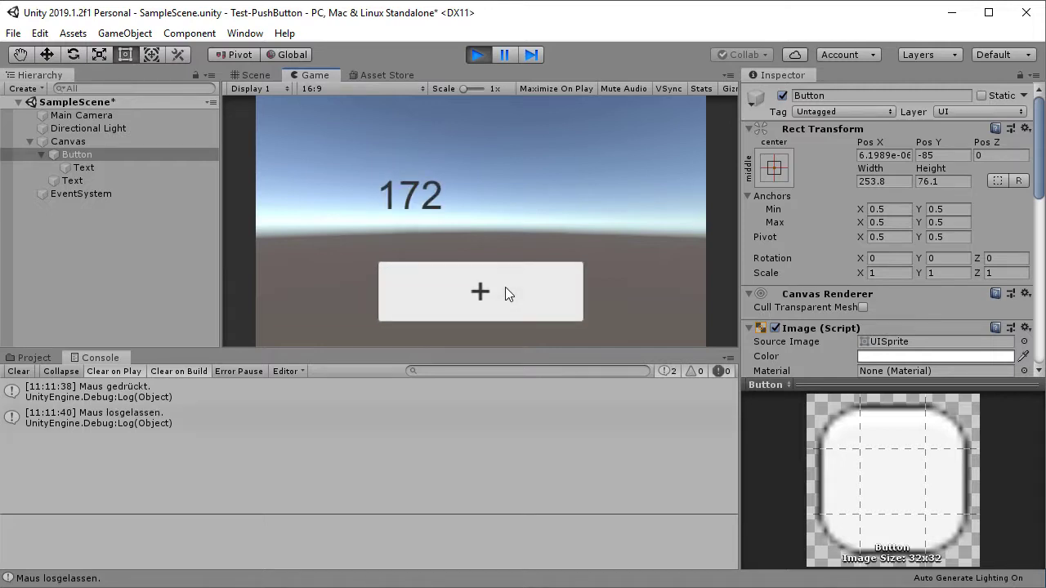
pyautogui.doubleClick(520, 288)
pyautogui.click(521, 288)
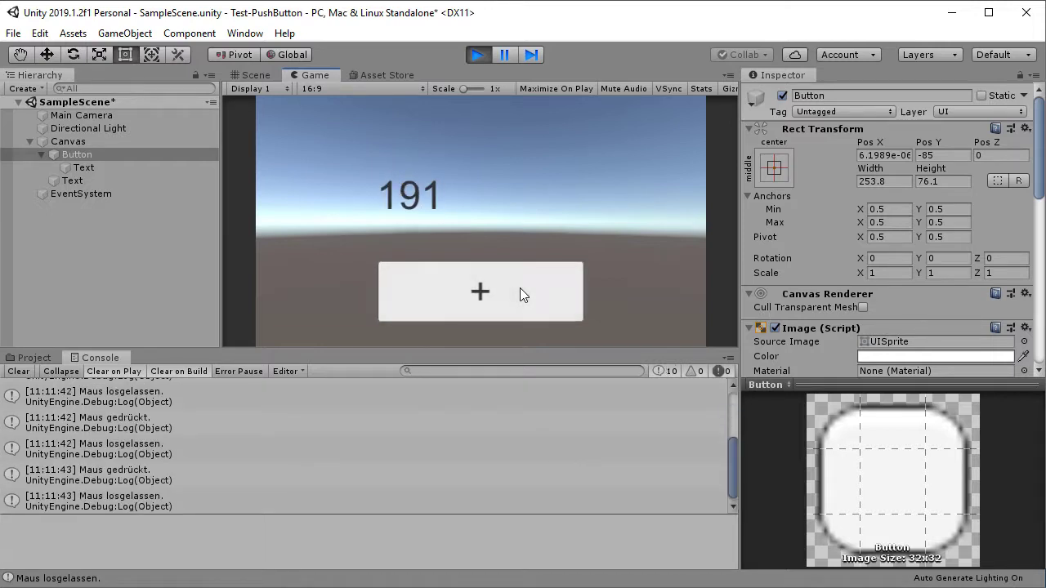
pyautogui.click(521, 288)
pyautogui.click(520, 288)
pyautogui.click(520, 288)
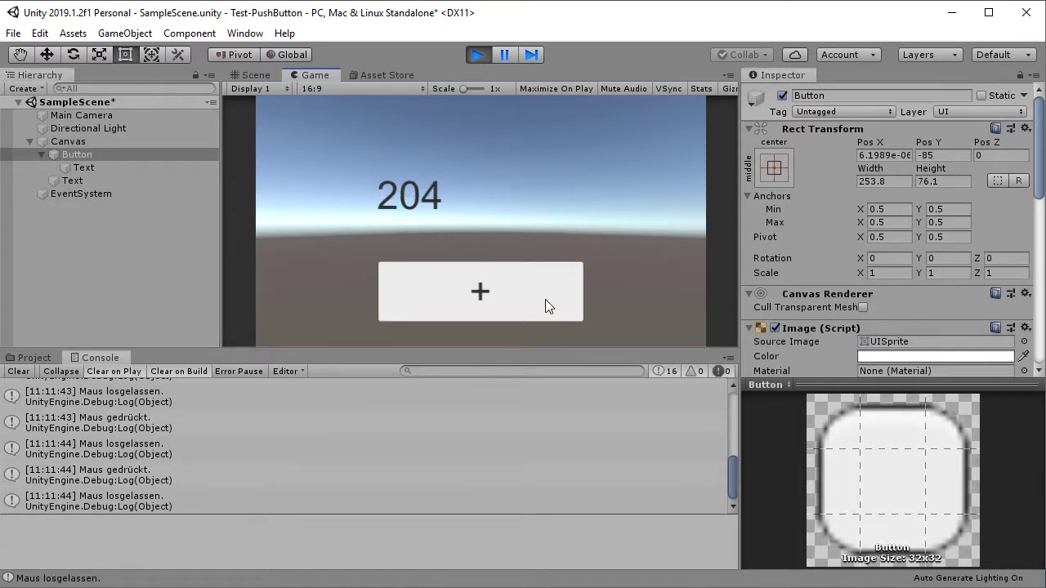
pyautogui.click(544, 298)
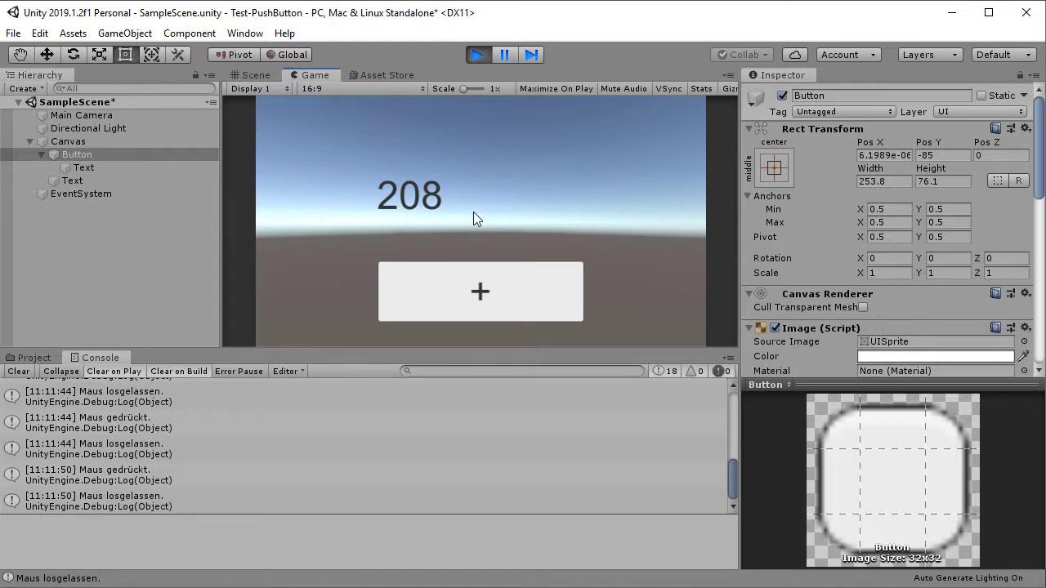
pyautogui.click(480, 57)
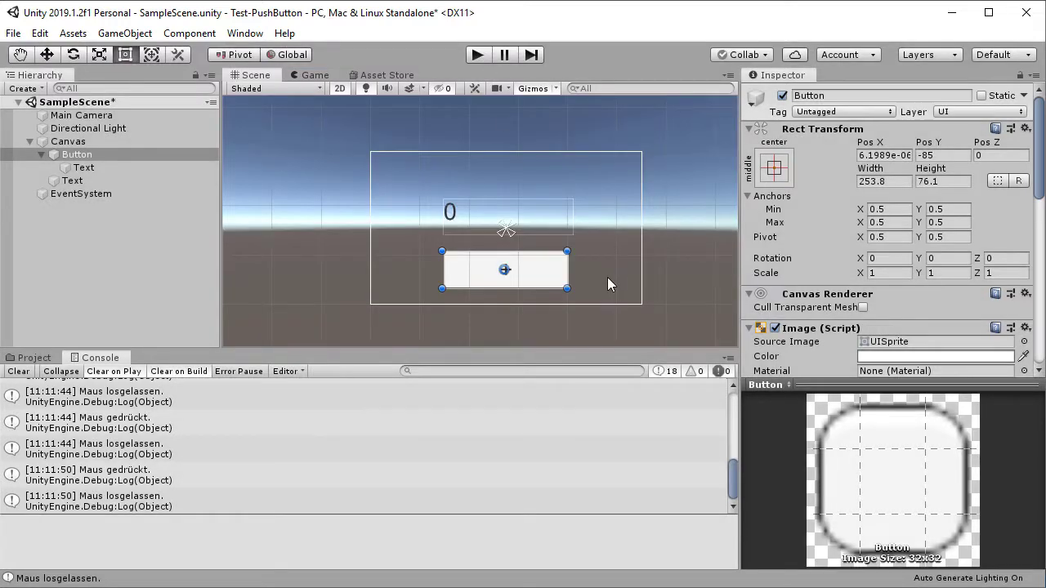
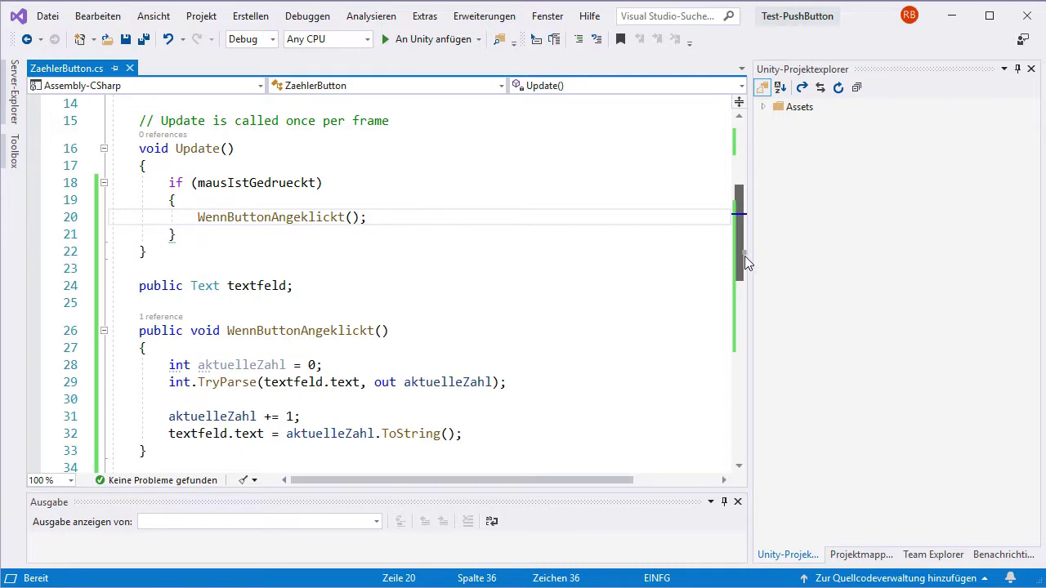
# Restore the blank lines, declare 'private float warteNoch=0f;', and open a line inside the mausIstGedrueckt block.
pyautogui.hotkey('ctrl', 's')
pyautogui.hotkey('ctrl', 'z')
pyautogui.write('pr')
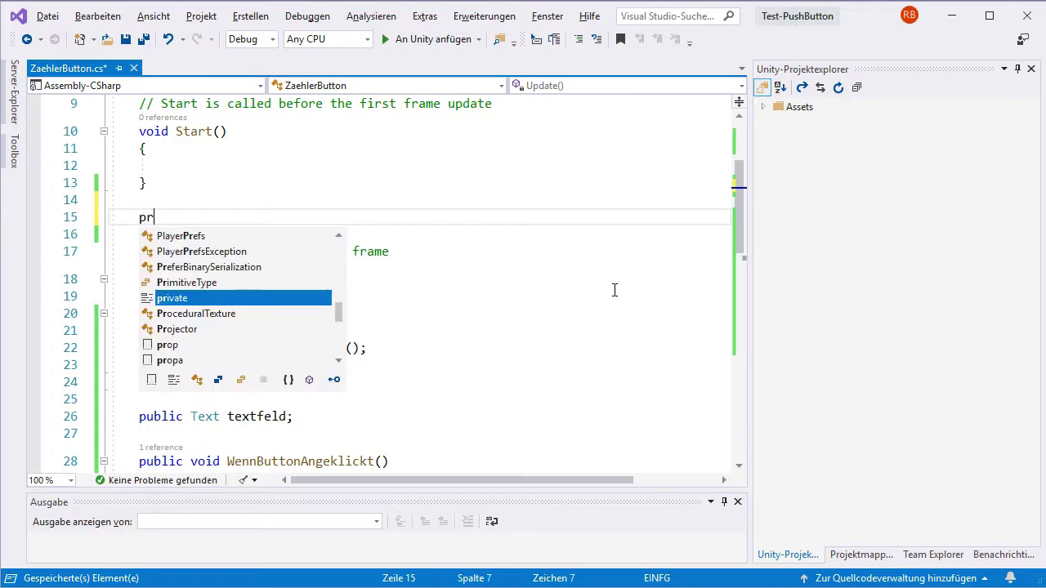
pyautogui.write('ivate ')
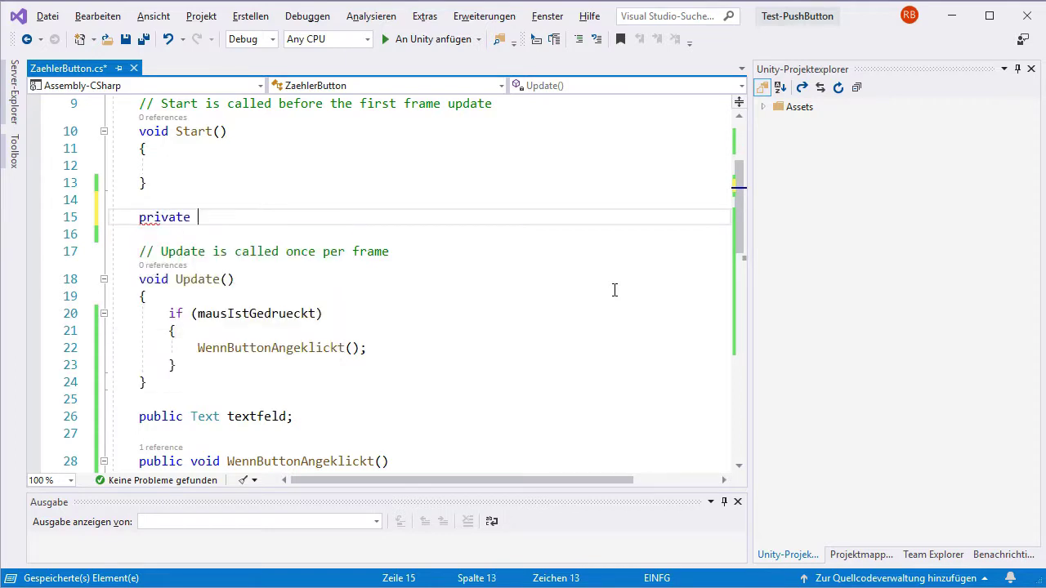
pyautogui.write('flo')
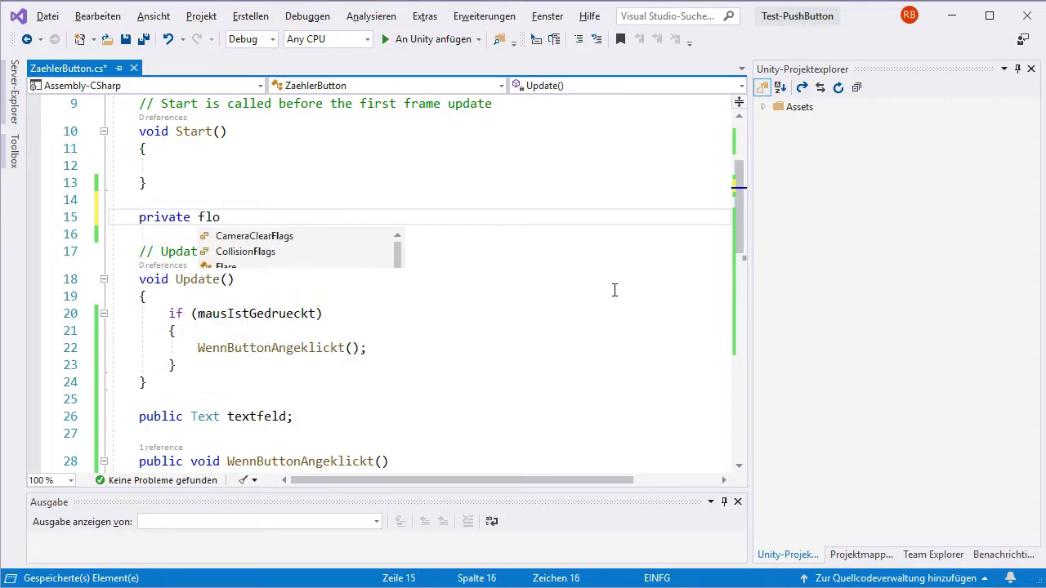
pyautogui.write('at ')
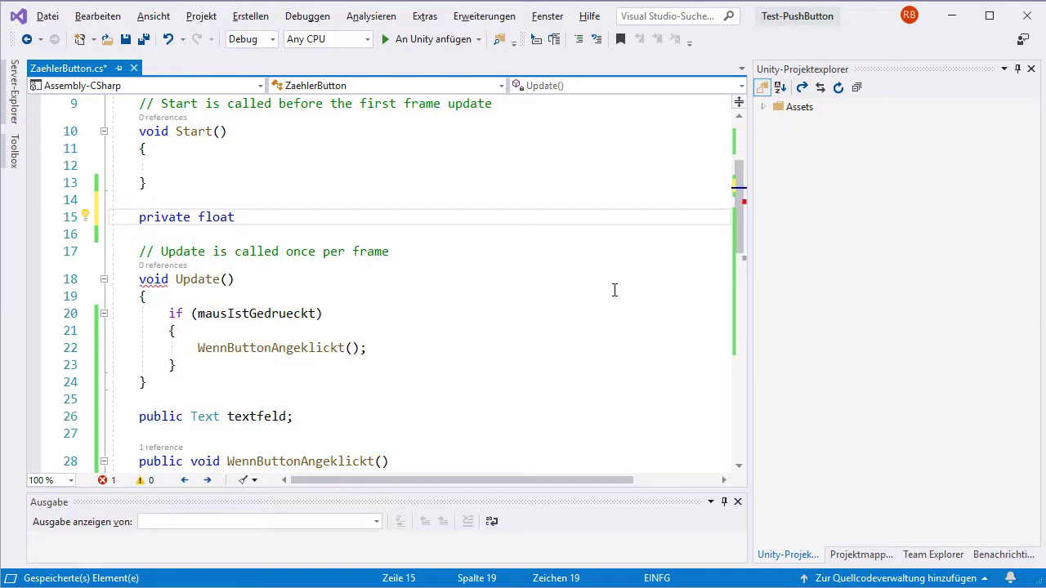
pyautogui.write('war')
pyautogui.write('teNoch')
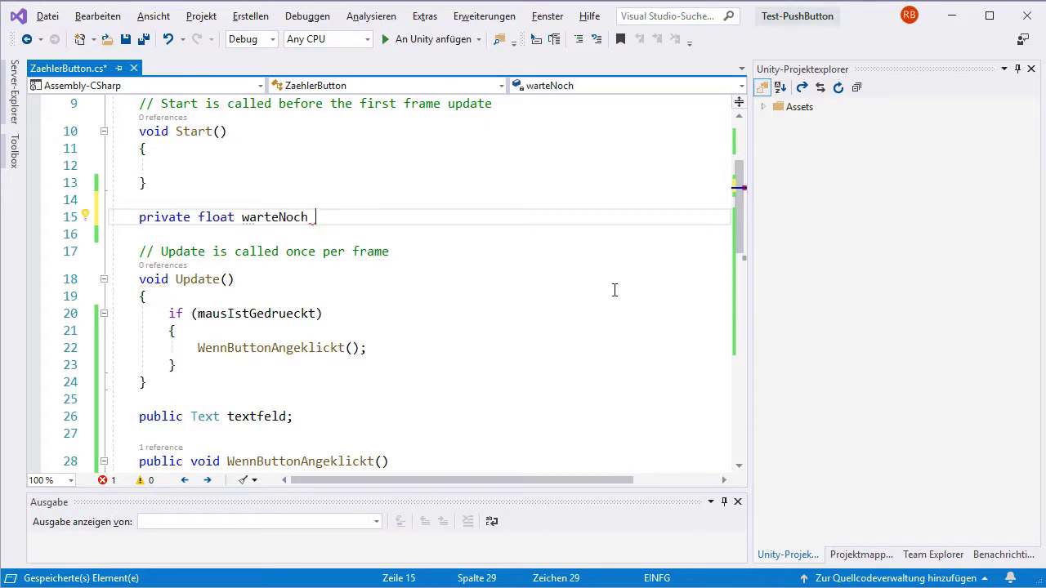
pyautogui.press('BackSpace')
pyautogui.write(';')
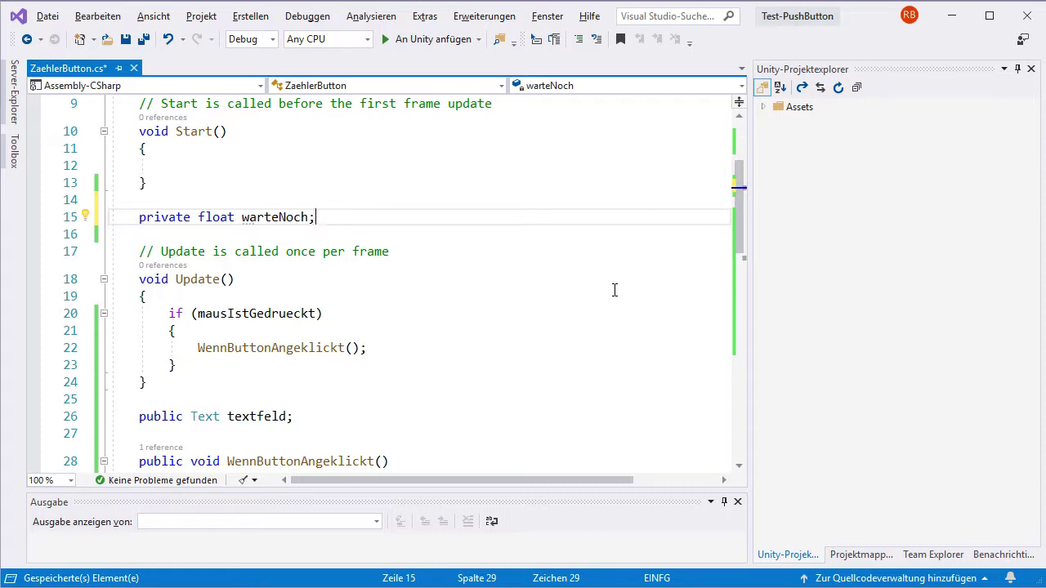
pyautogui.press('Left')
pyautogui.scroll(-1, 737, 210)
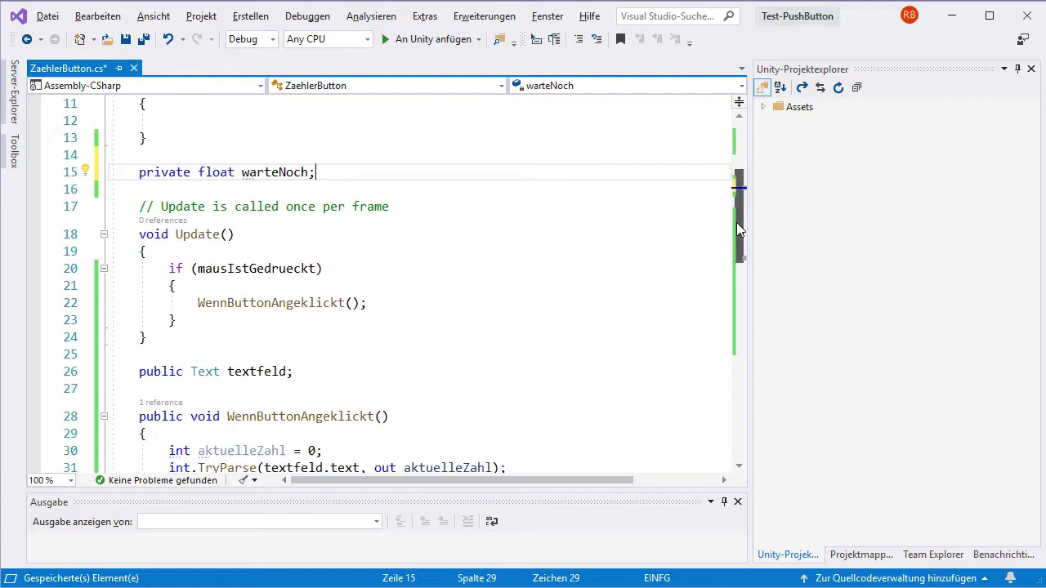
pyautogui.write('=')
pyautogui.write('0f')
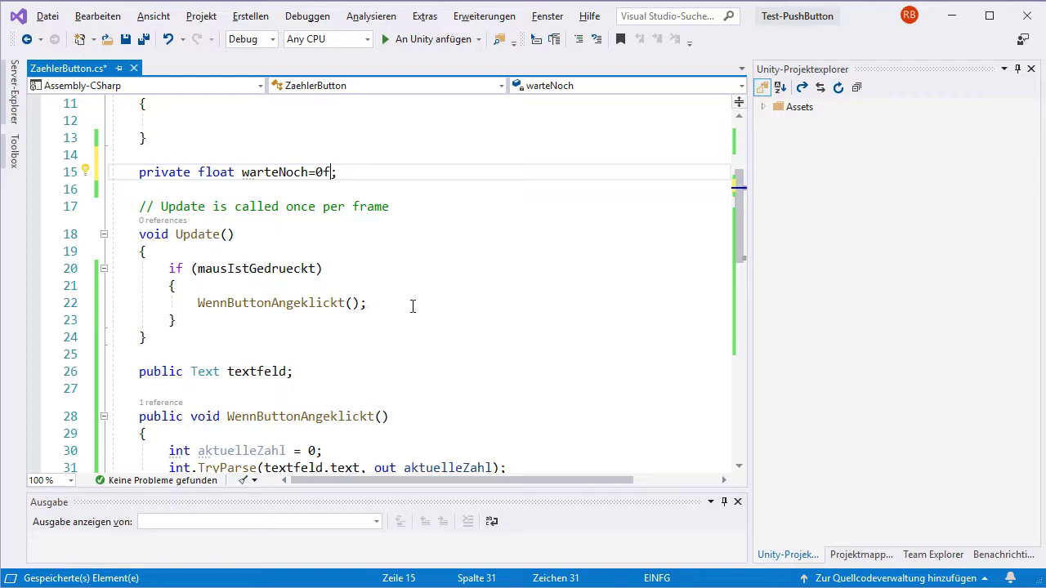
pyautogui.press('Down')
pyautogui.press('Down')
pyautogui.press('Down')
pyautogui.press('Return')
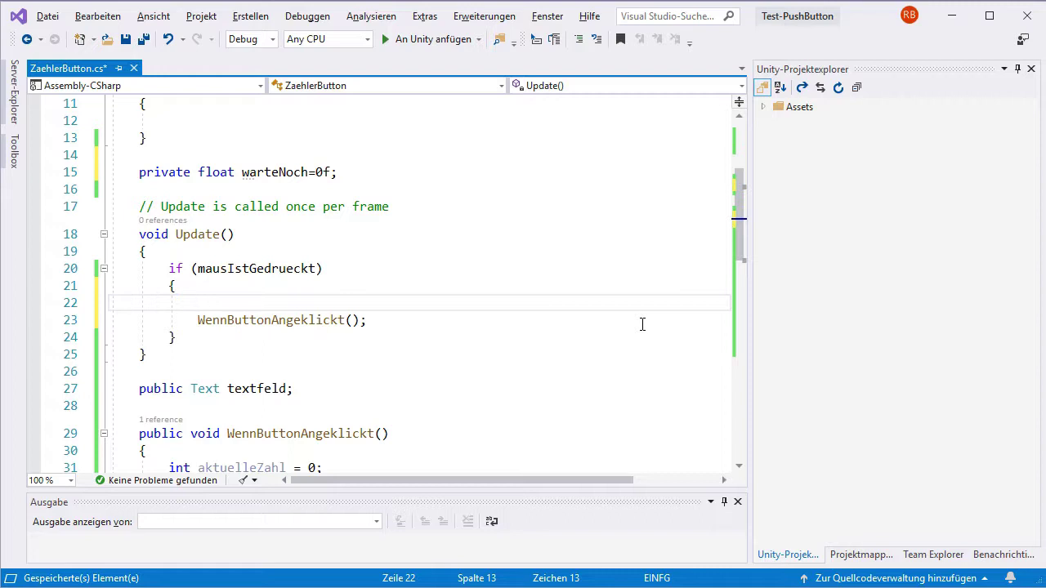
# Add the condition 'if (warteNoch <= 0f)' and indent the WennButtonAngeklickt() call beneath it.
pyautogui.write('if (warten')
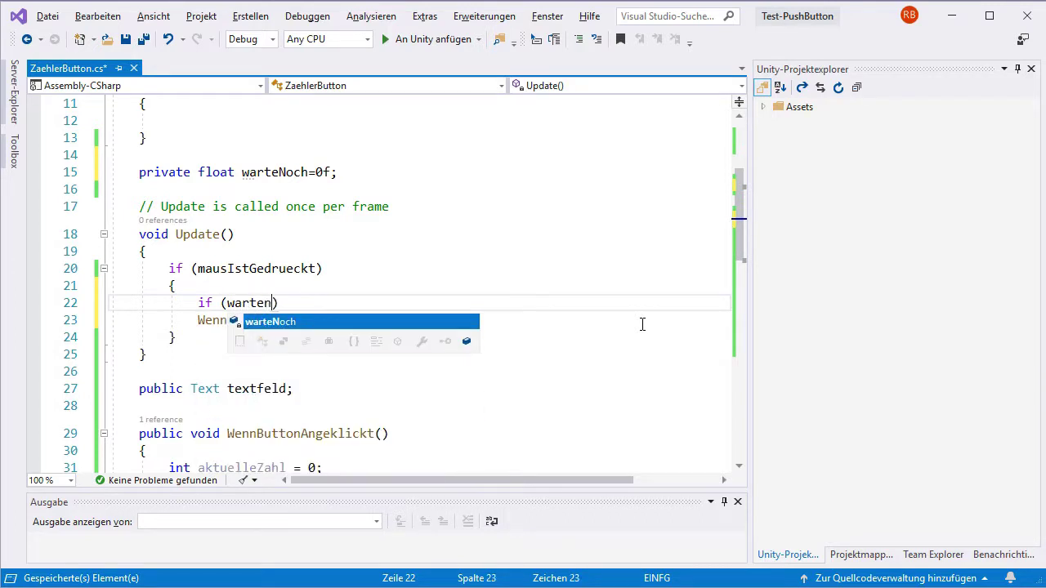
pyautogui.press('Tab')
pyautogui.write('<')
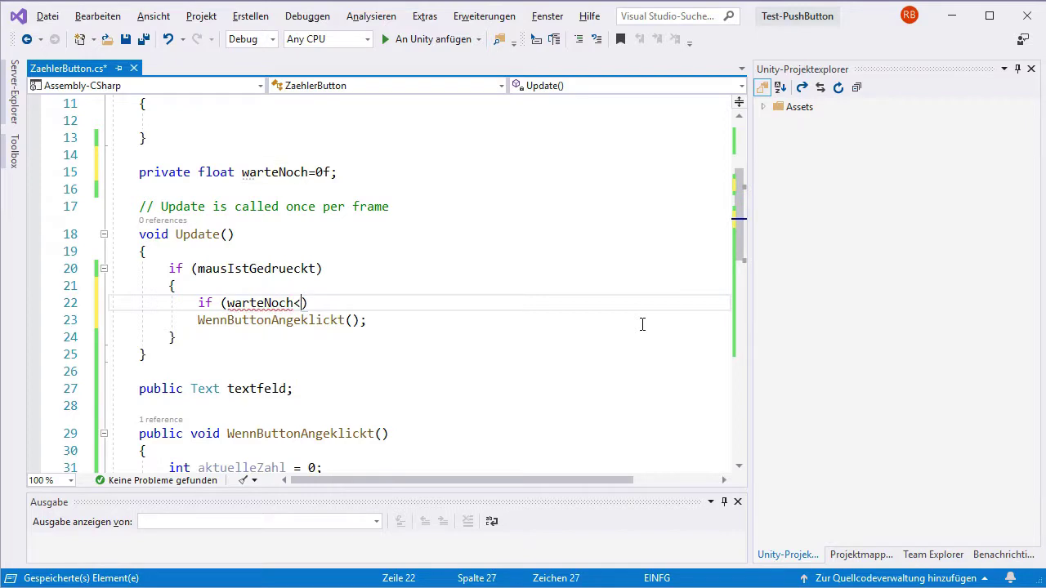
pyautogui.write('=0f)')
pyautogui.press('Down')
pyautogui.press('Home')
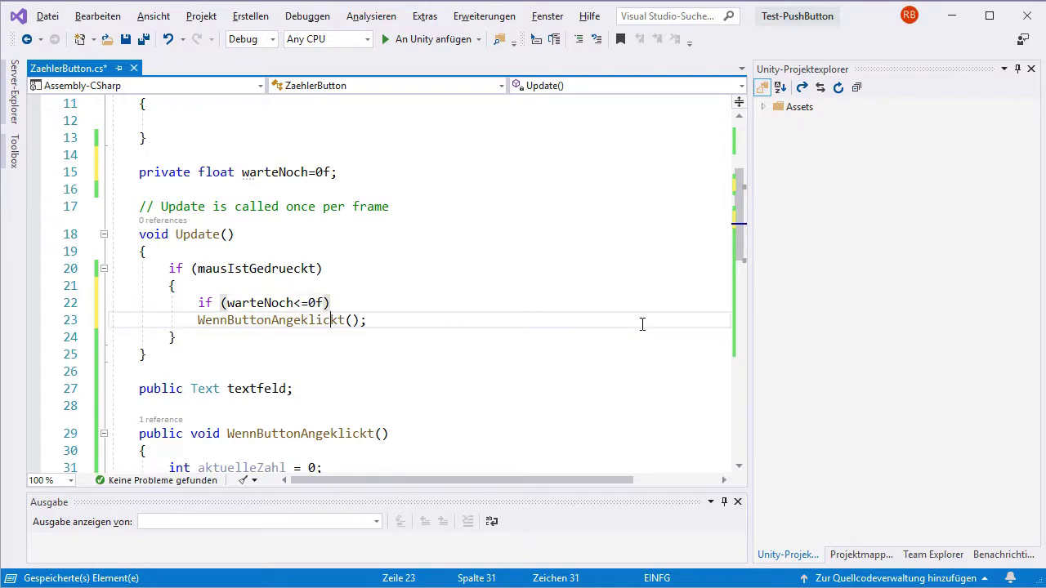
pyautogui.press('Tab')
pyautogui.press('End')
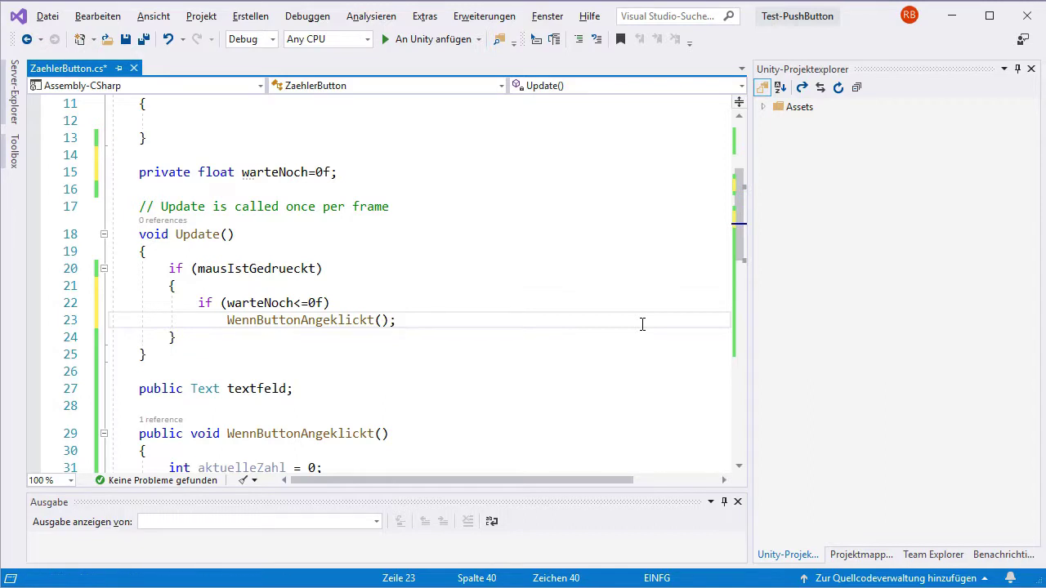
# Add an else branch 'warteNoch -= Time.deltaTime;' commented '//verstrichene Zeit von Wartezeit abziehen'.
pyautogui.press('Return')
pyautogui.write('else')
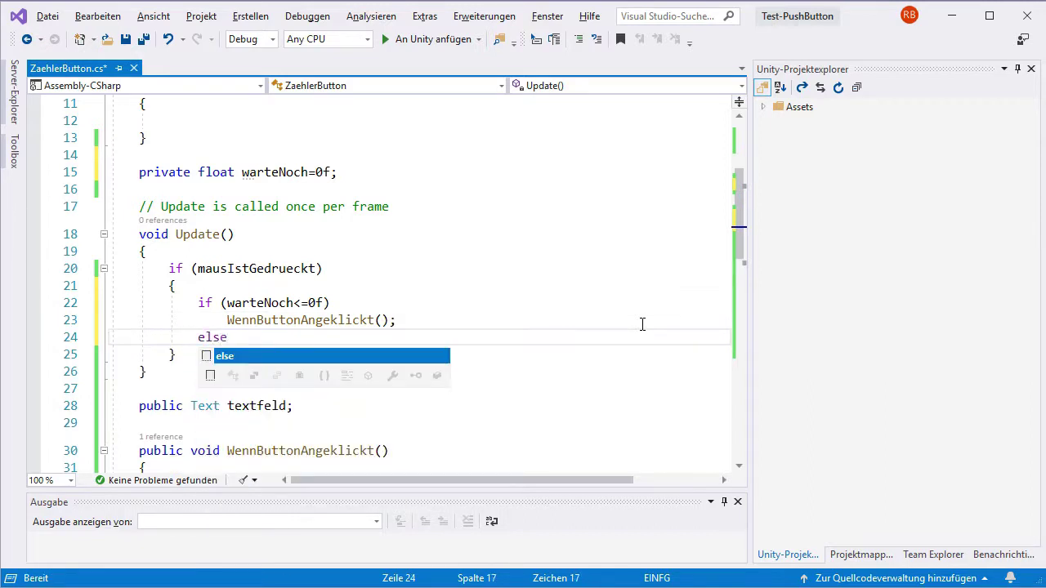
pyautogui.press('Escape')
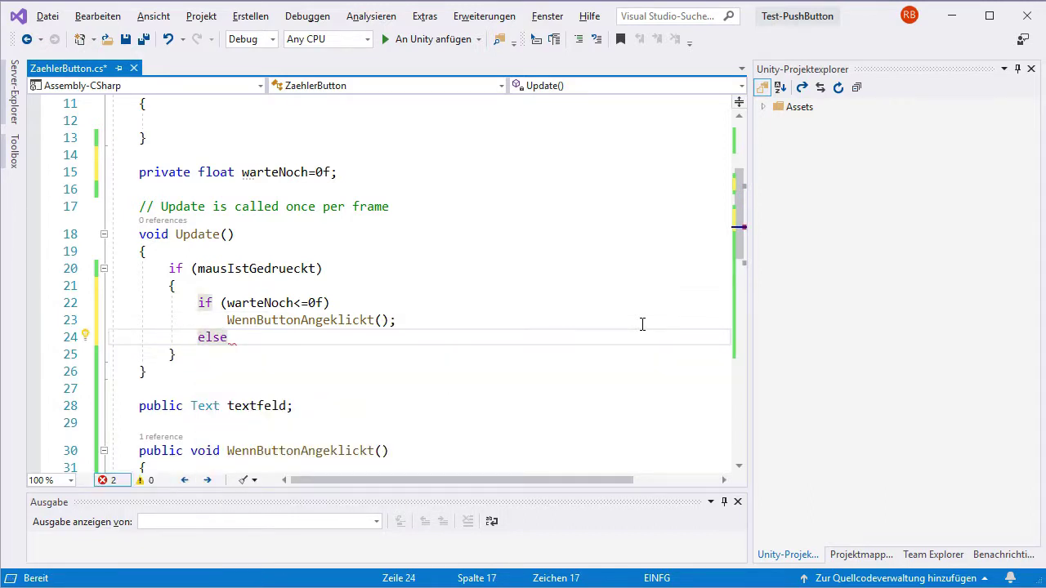
pyautogui.press('Return')
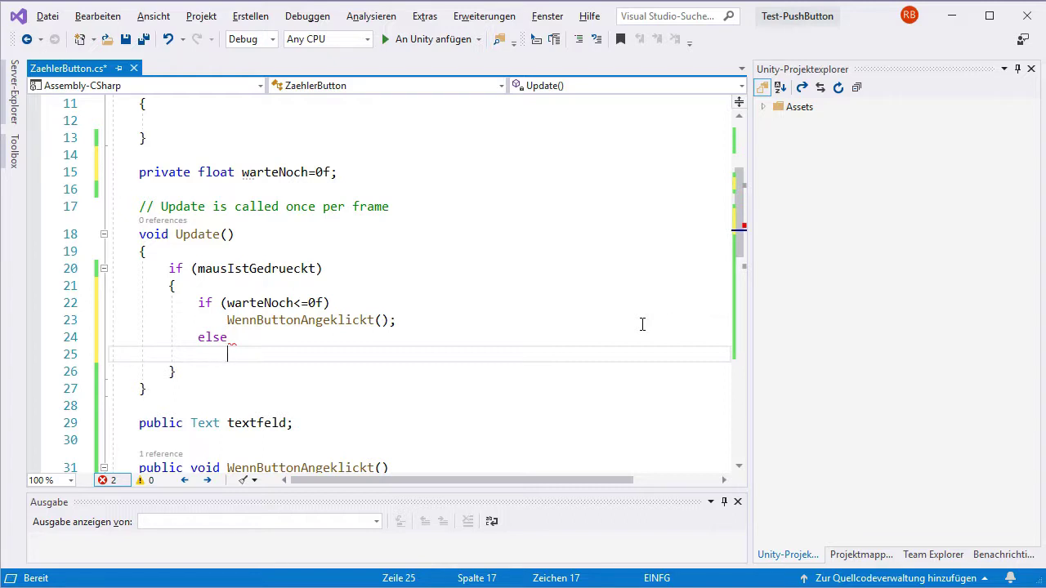
pyautogui.write('warte')
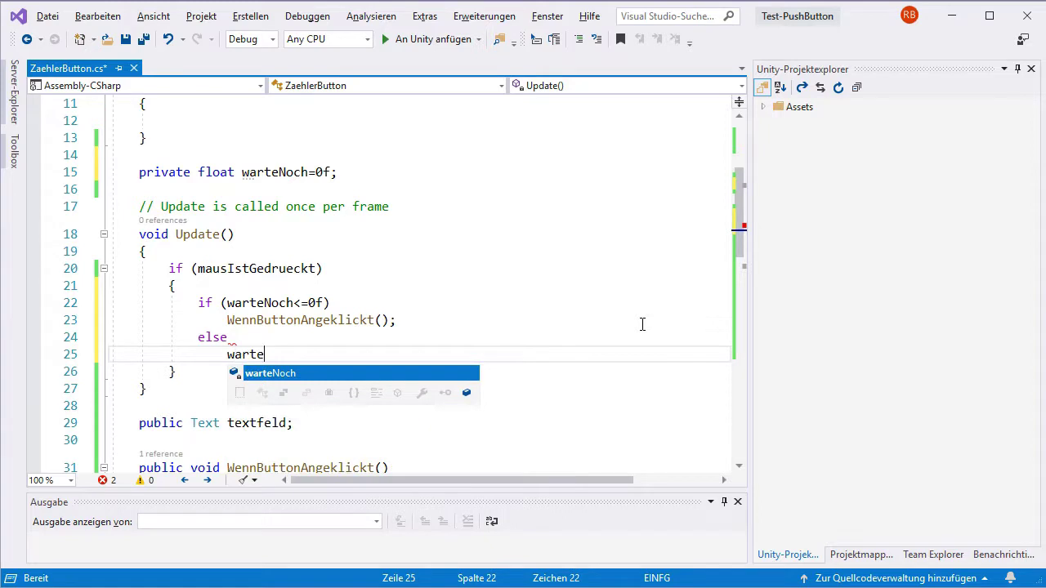
pyautogui.press('Tab')
pyautogui.write('-=')
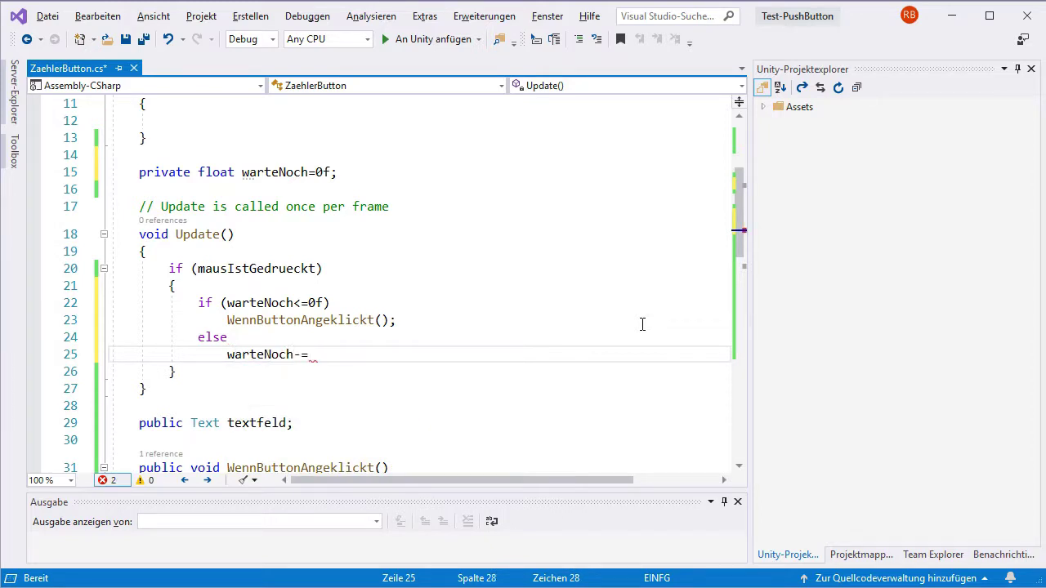
pyautogui.write(' Time.')
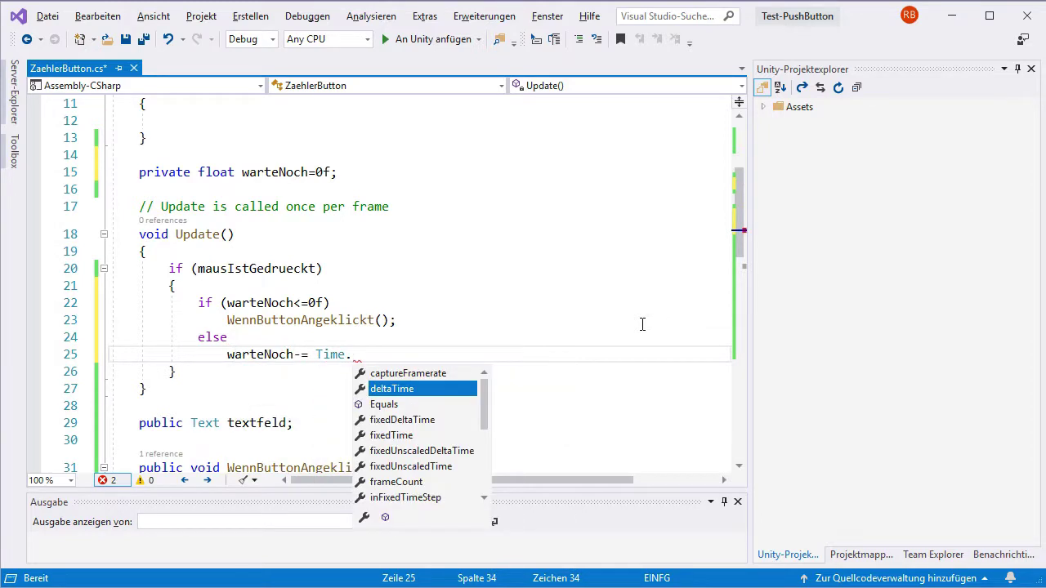
pyautogui.press('Tab')
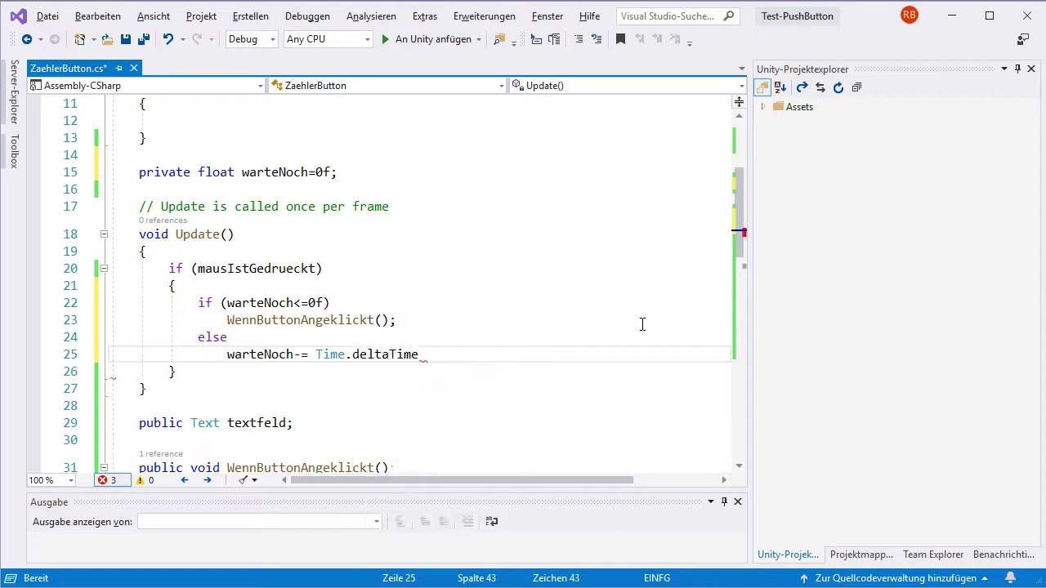
pyautogui.write(';')
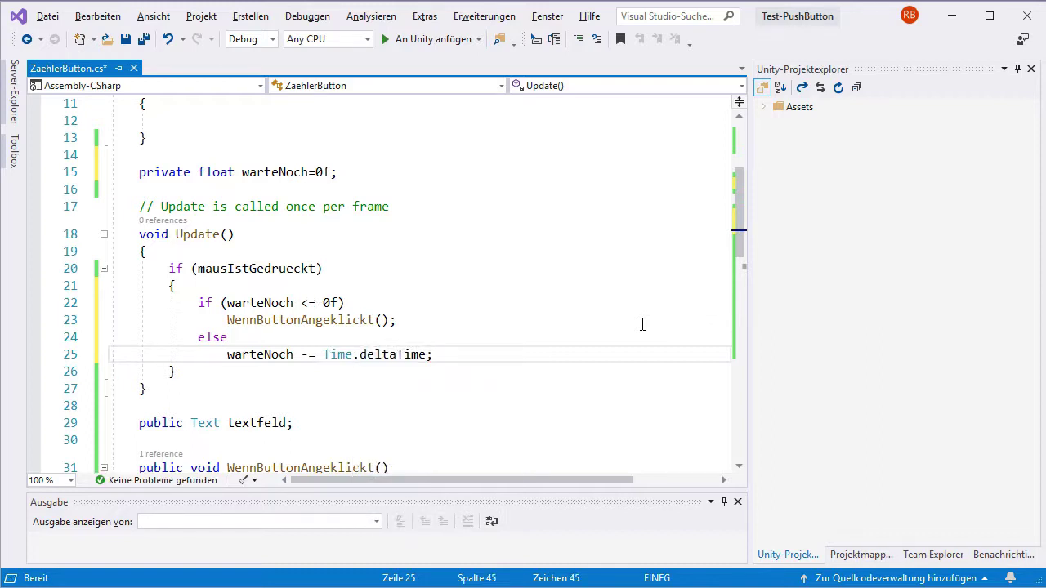
pyautogui.write(' //verstrichene Zeit von W')
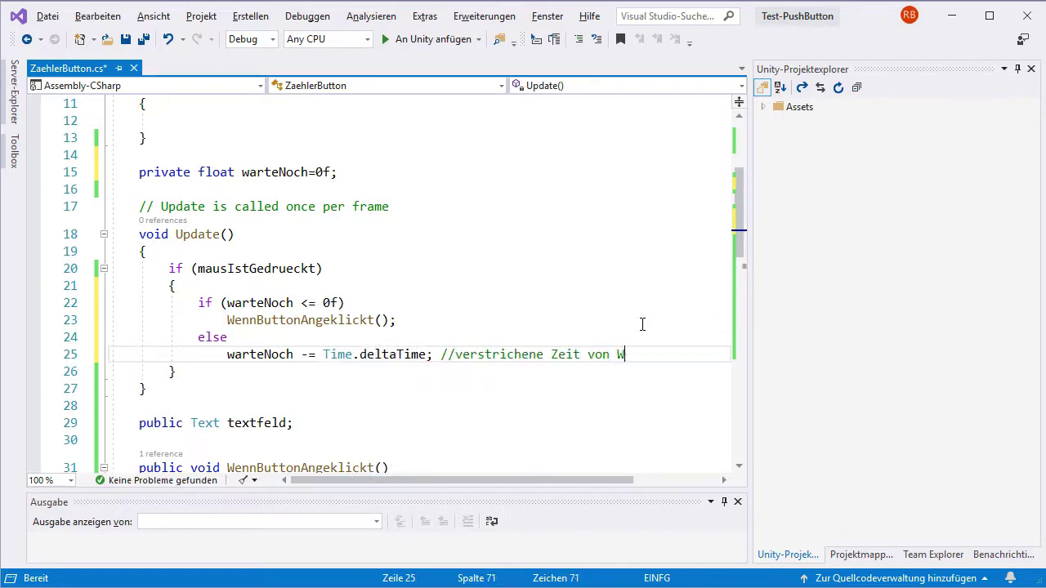
pyautogui.write('artezeit abziehen')
# Comment the condition '//Wartezeit abgelaufen' and wrap the WennButtonAngeklickt() call in curly braces.
pyautogui.click(653, 286)
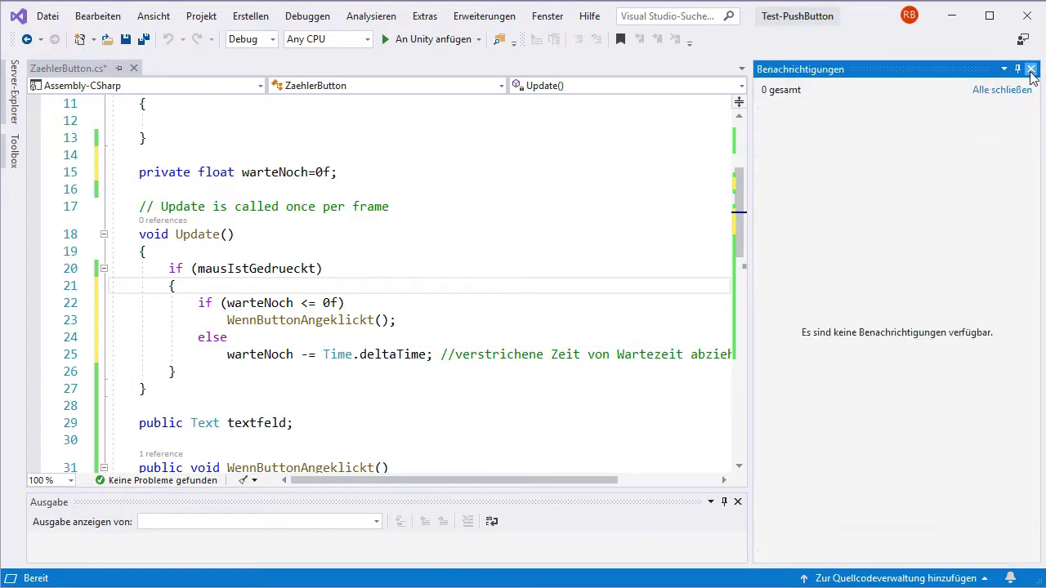
pyautogui.click(482, 310)
pyautogui.write('//Wartezeit abgelaufen')
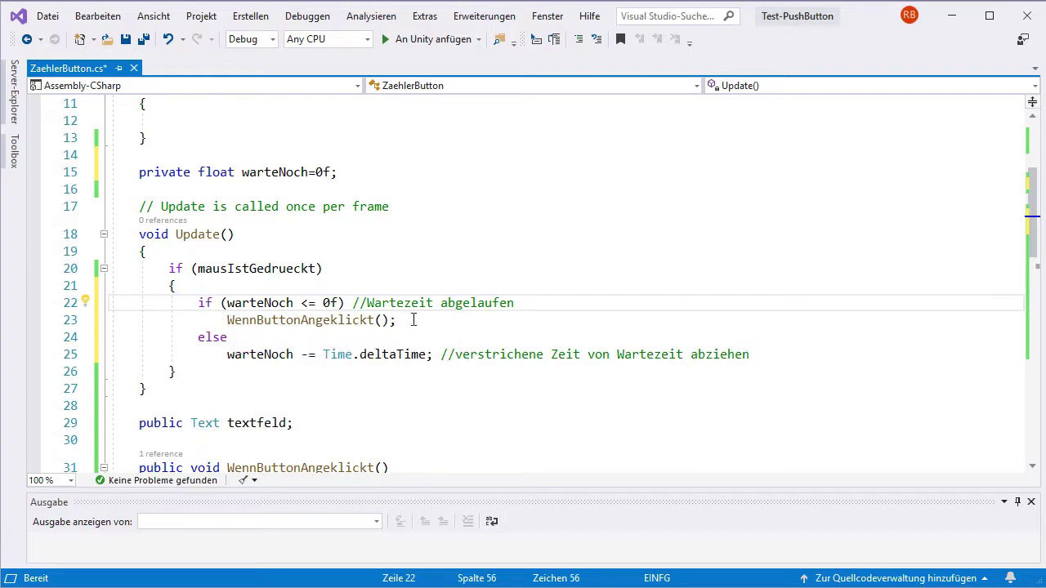
pyautogui.press('Return')
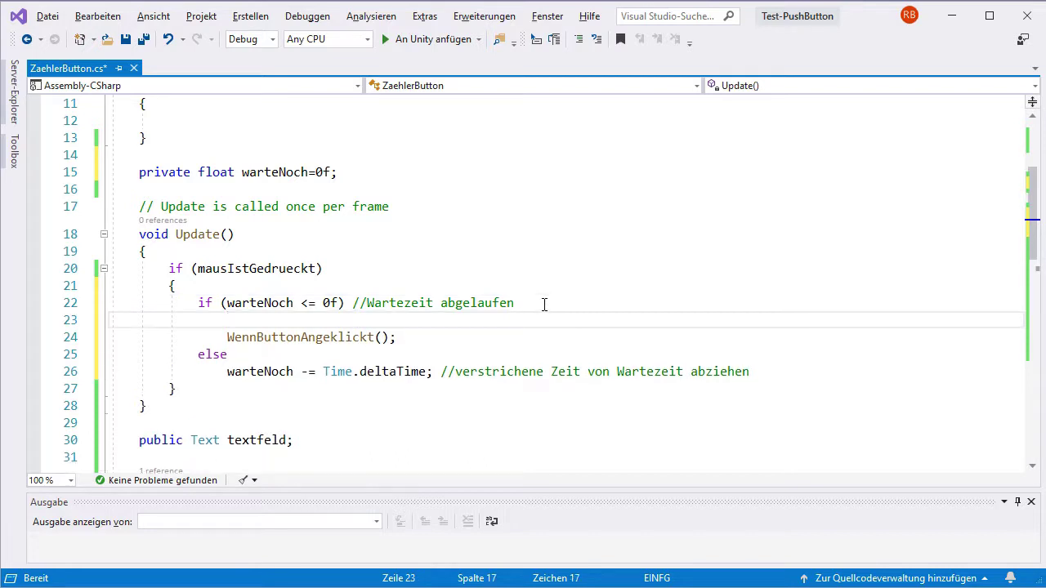
pyautogui.write('{')
pyautogui.press('Delete')
pyautogui.press('Down')
pyautogui.press('End')
pyautogui.press('Return')
pyautogui.write('}')
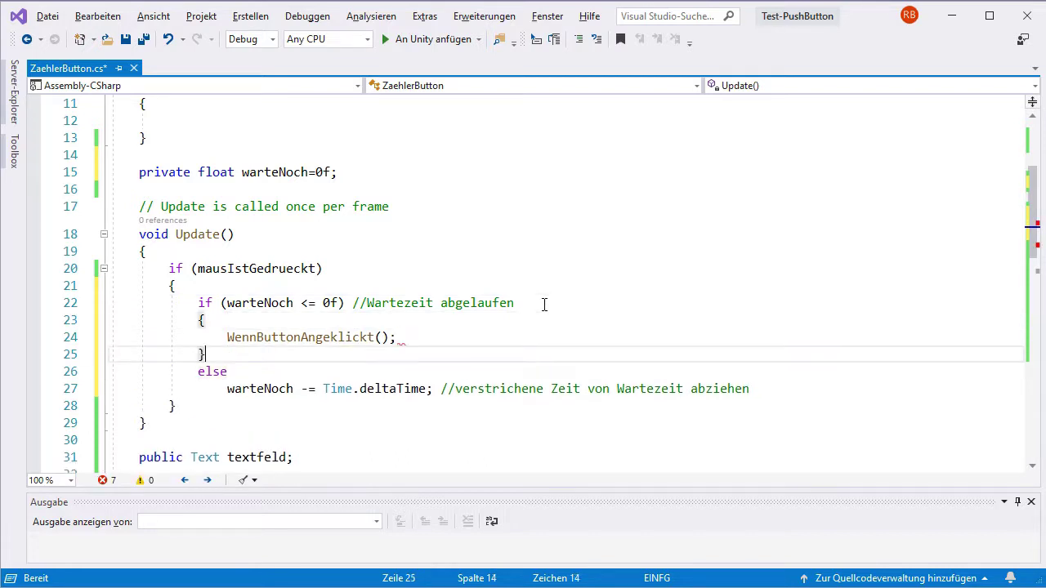
# Wrap the else branch's 'warteNoch -= Time.deltaTime;' line in curly braces.
pyautogui.press('Down')
pyautogui.press('End')
pyautogui.press('Return')
pyautogui.write('{')
pyautogui.press('Delete')
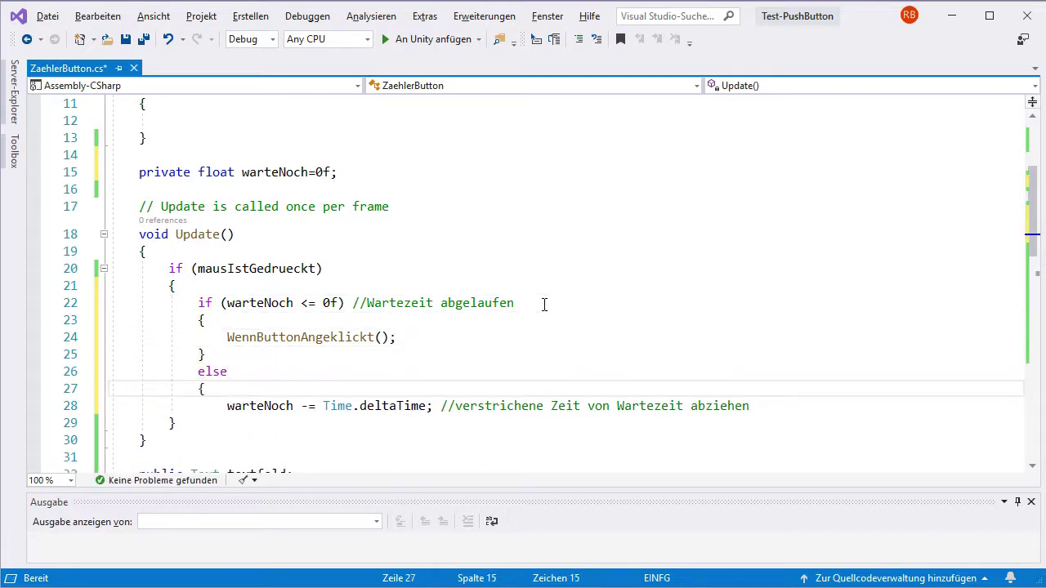
pyautogui.press('Down')
pyautogui.press('End')
pyautogui.press('Return')
pyautogui.write('}')
# Review the updated Update code and save ZaehlerButton.cs.
pyautogui.press('Up')
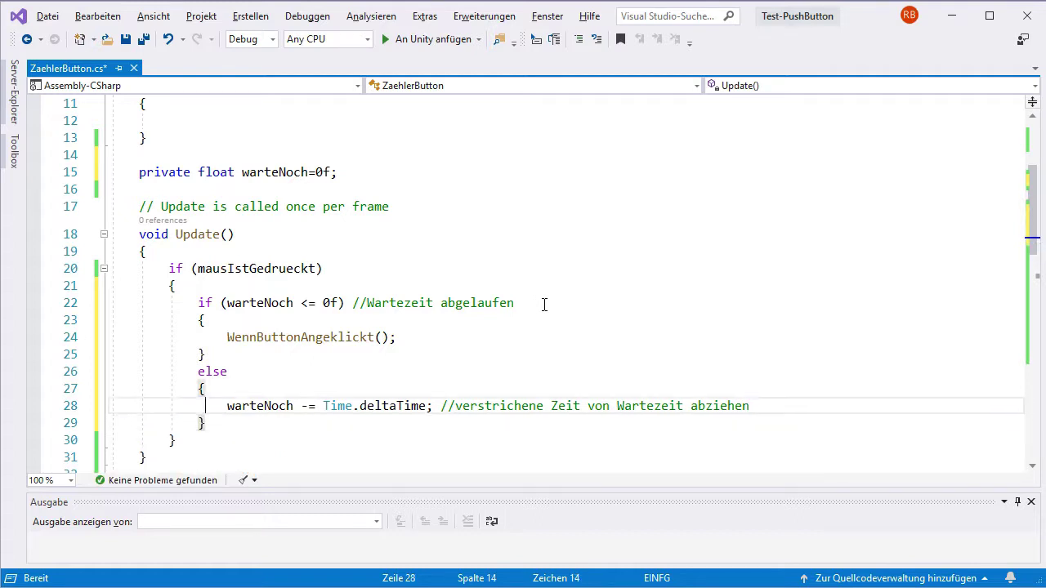
pyautogui.press('Up')
pyautogui.scroll(-1, 1033, 230)
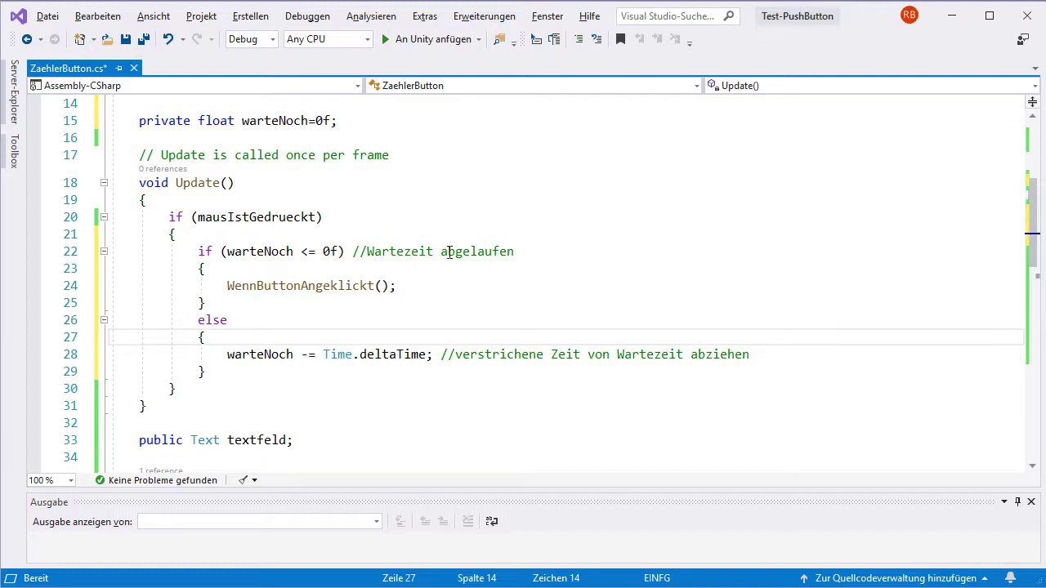
pyautogui.hotkey('ctrl', 's')
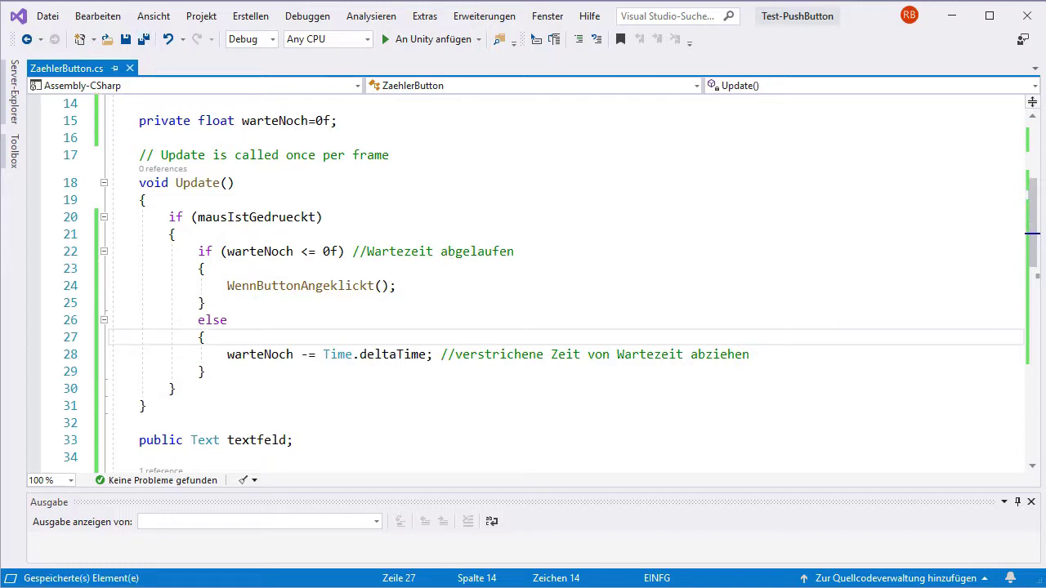
# Play-test in Unity: one press of + shoots the counter to 57; stop and return to Visual Studio.
pyautogui.hotkey('alt', 'Tab')
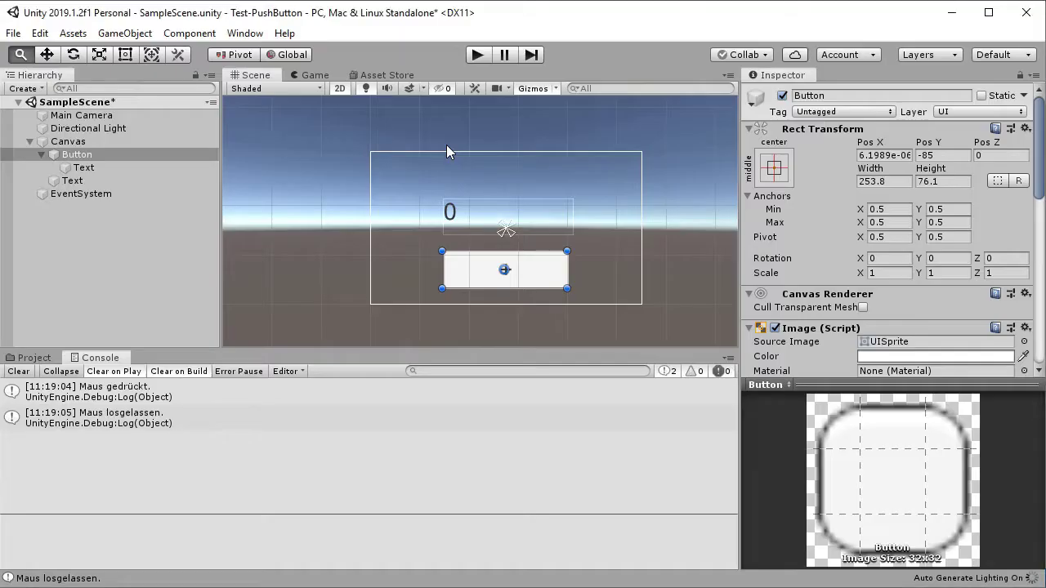
pyautogui.click(477, 54)
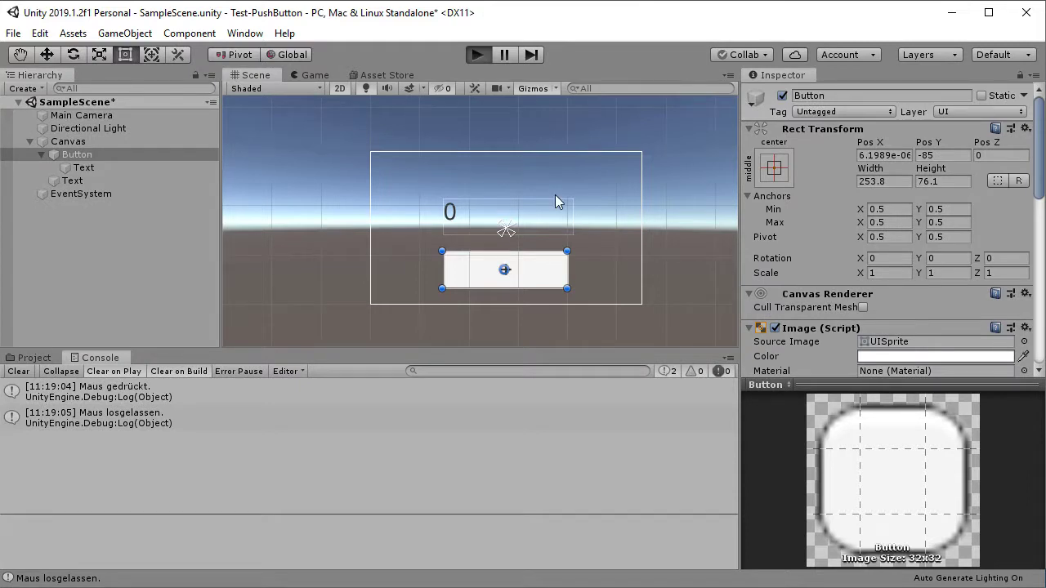
pyautogui.click(483, 291)
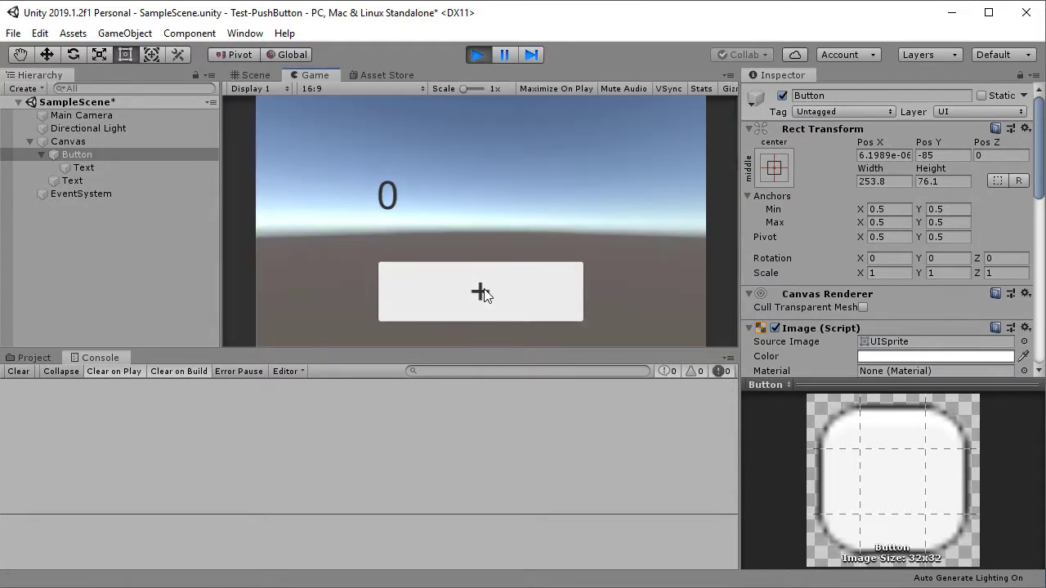
pyautogui.click(478, 58)
pyautogui.hotkey('alt', 'Tab')
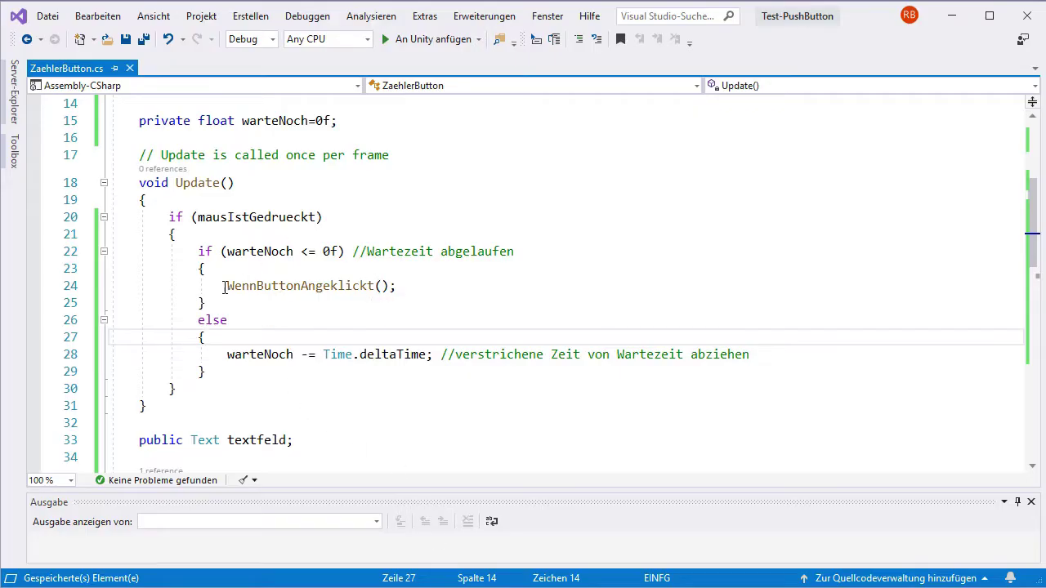
# Below WennButtonAngeklickt(), add 'warteNoch = 1f;' with a comment about the wait time, and save.
pyautogui.click(411, 286)
pyautogui.press('Return')
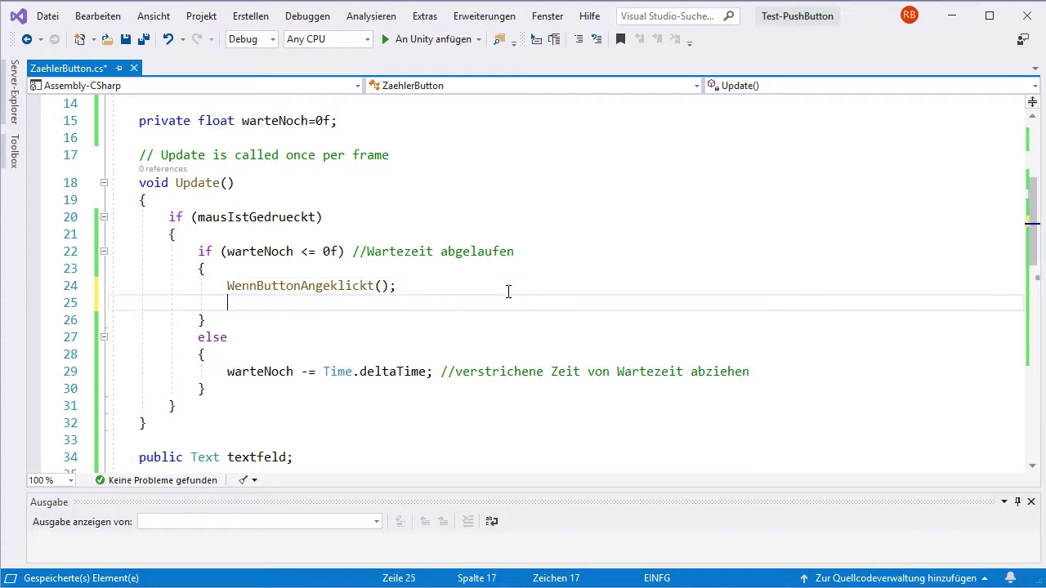
pyautogui.write('warte')
pyautogui.press('Tab')
pyautogui.write('= 1f;')
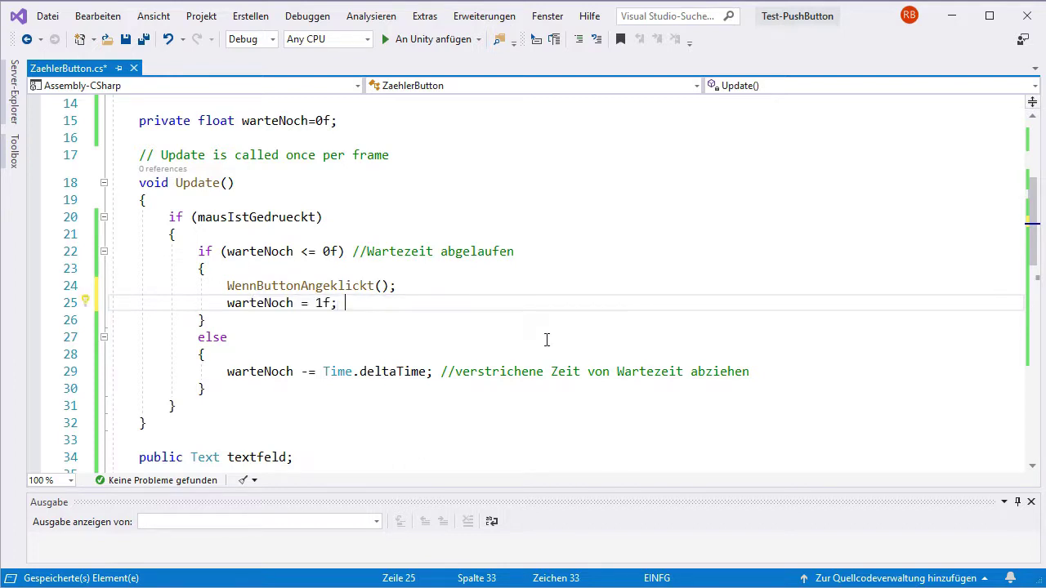
pyautogui.write(' //warten bis WennButtonAngeklickt wieder ausgelöst wird')
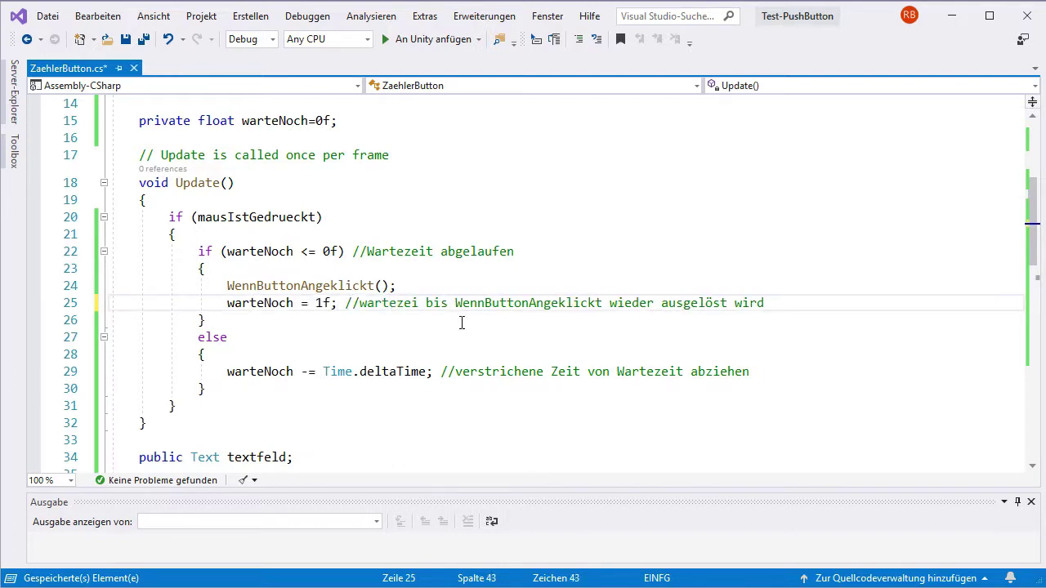
pyautogui.click(143, 38)
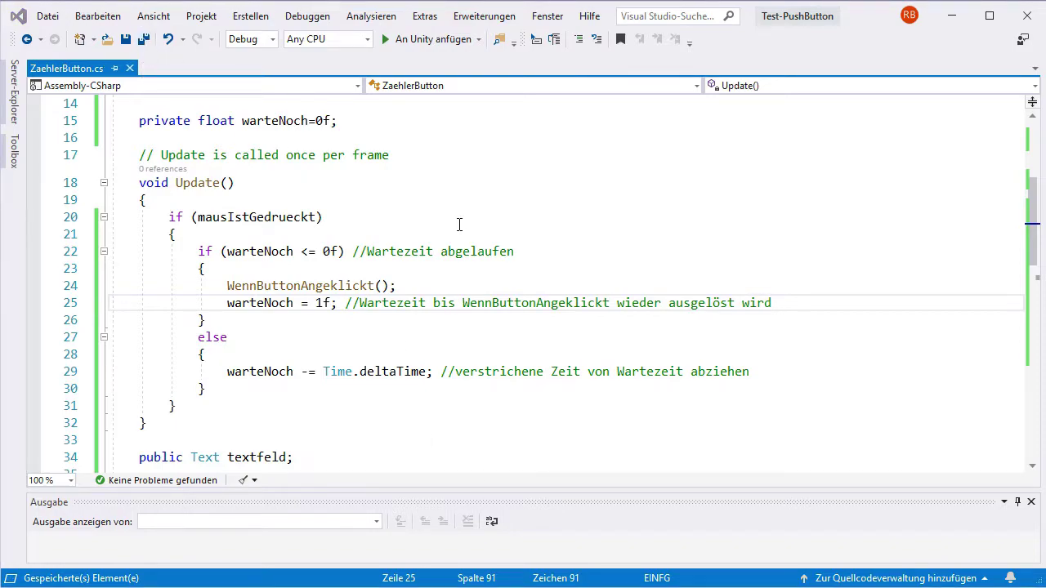
# Start play mode in Unity, hold the + button, then tap it rapidly while watching the counter.
pyautogui.hotkey('alt', 'Tab')
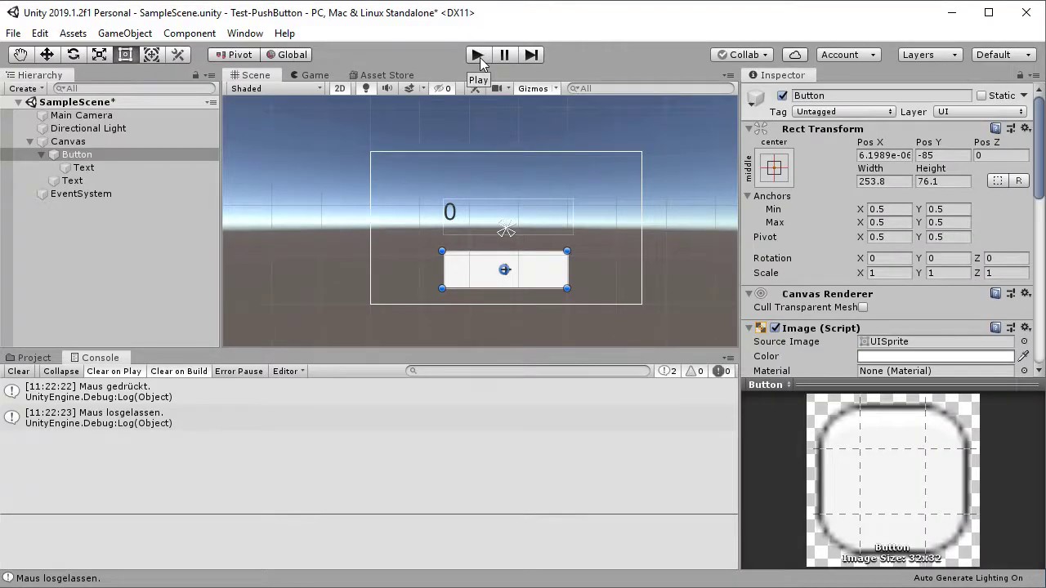
pyautogui.click(479, 56)
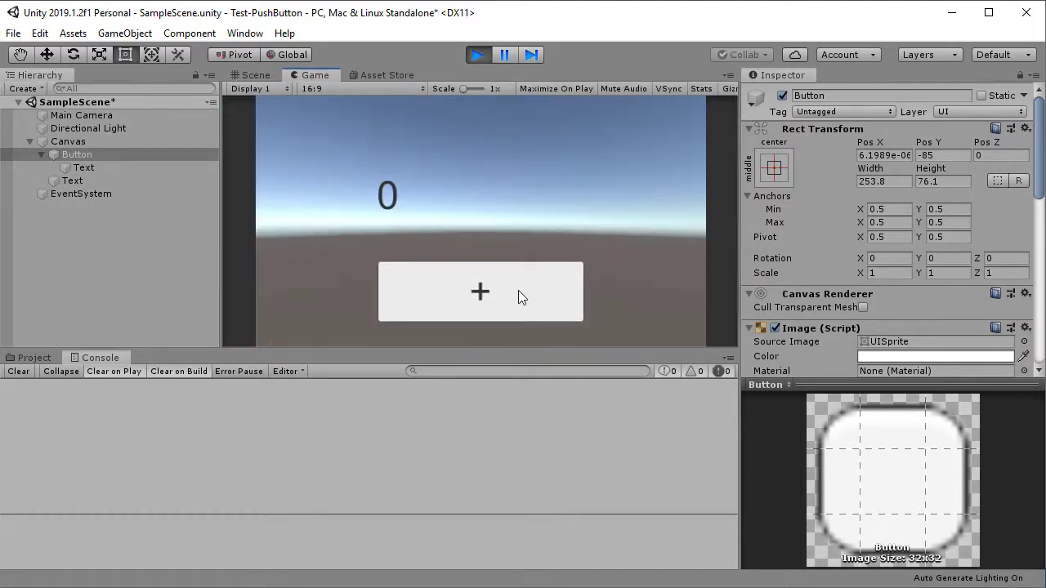
pyautogui.moveTo(518, 290); pyautogui.dragTo(518, 290)
pyautogui.doubleClick(524, 302)
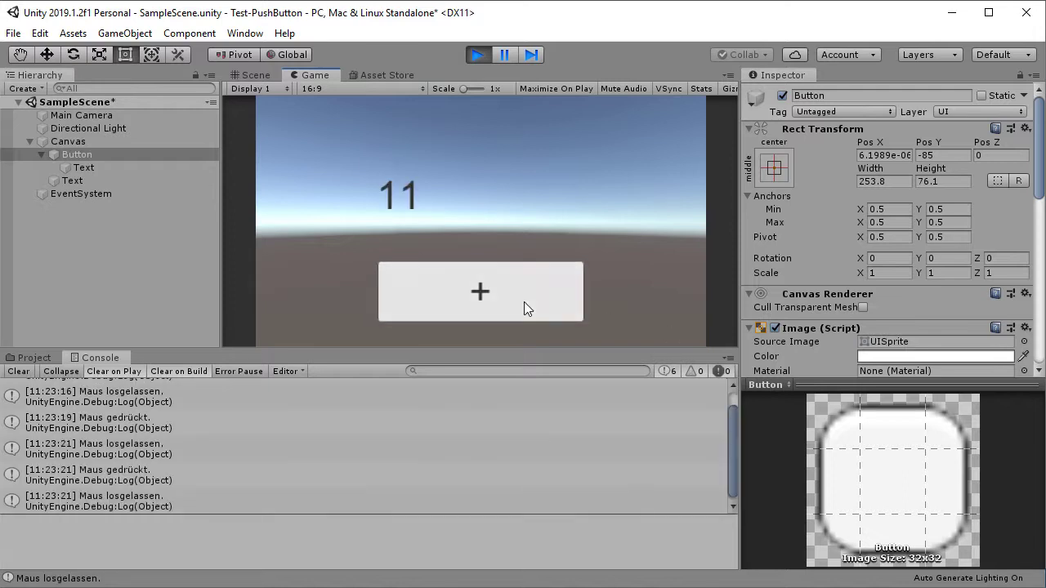
pyautogui.click(524, 301)
pyautogui.click(523, 302)
pyautogui.click(524, 301)
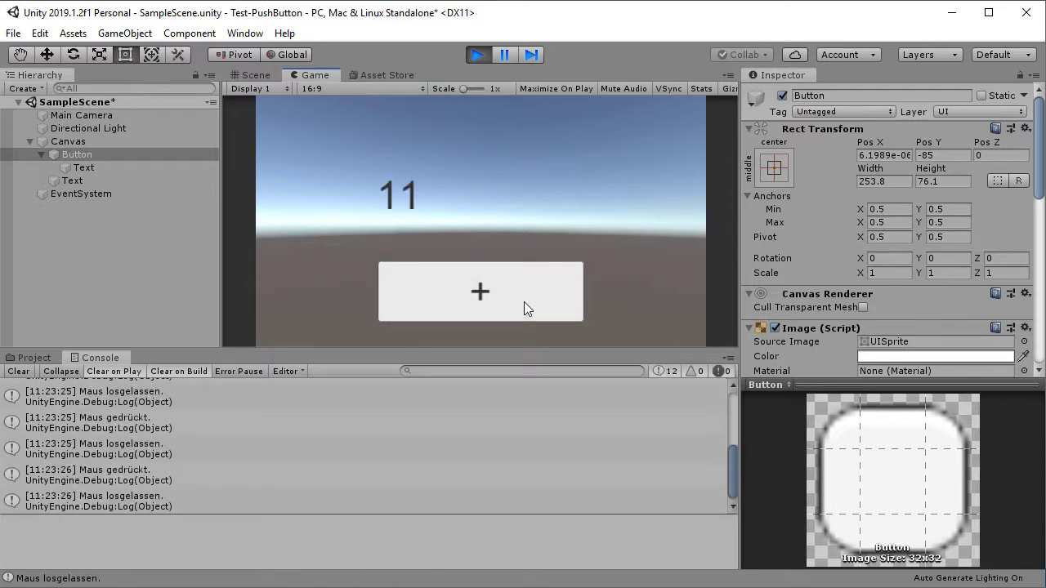
pyautogui.click(524, 302)
pyautogui.click(523, 302)
pyautogui.click(524, 302)
pyautogui.click(523, 301)
pyautogui.click(524, 302)
pyautogui.click(523, 301)
# Keep pressing the + button as the counter rises gradually to 16, then stop play mode.
pyautogui.click(533, 294)
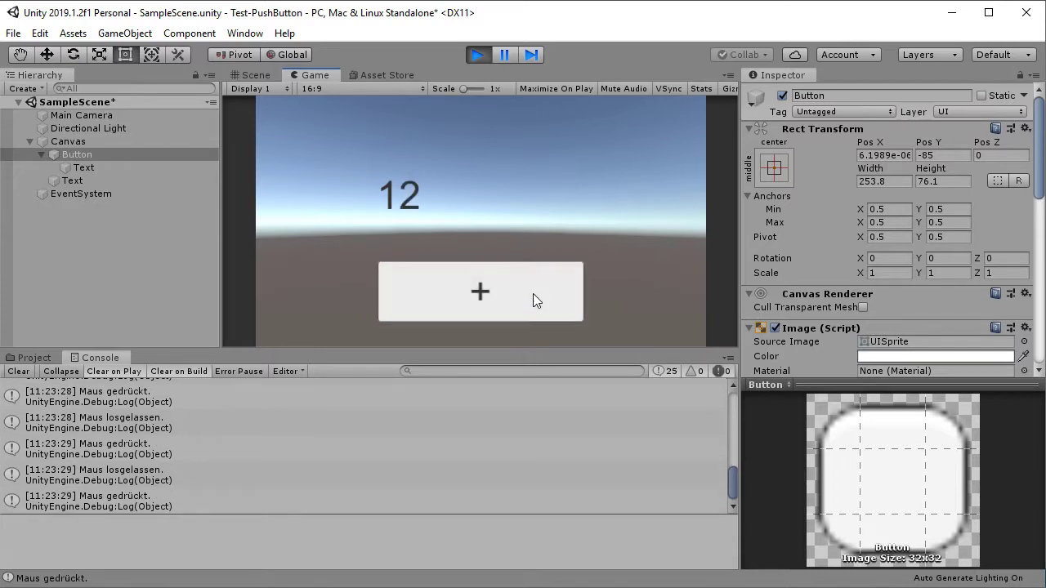
pyautogui.click(502, 293)
pyautogui.click(502, 293)
pyautogui.click(502, 292)
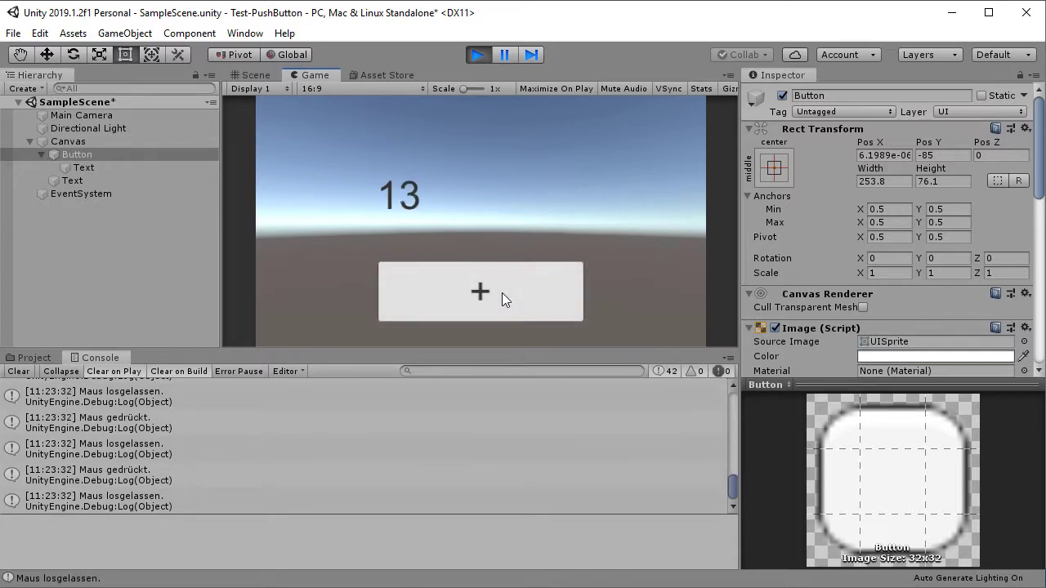
pyautogui.click(502, 292)
pyautogui.click(502, 292)
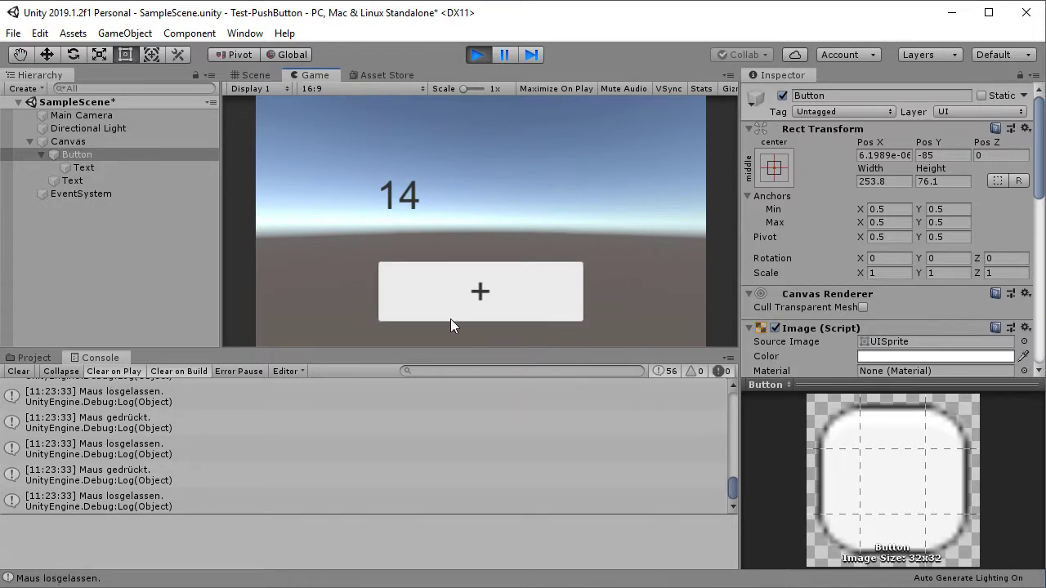
pyautogui.click(485, 296)
pyautogui.click(492, 301)
pyautogui.click(511, 296)
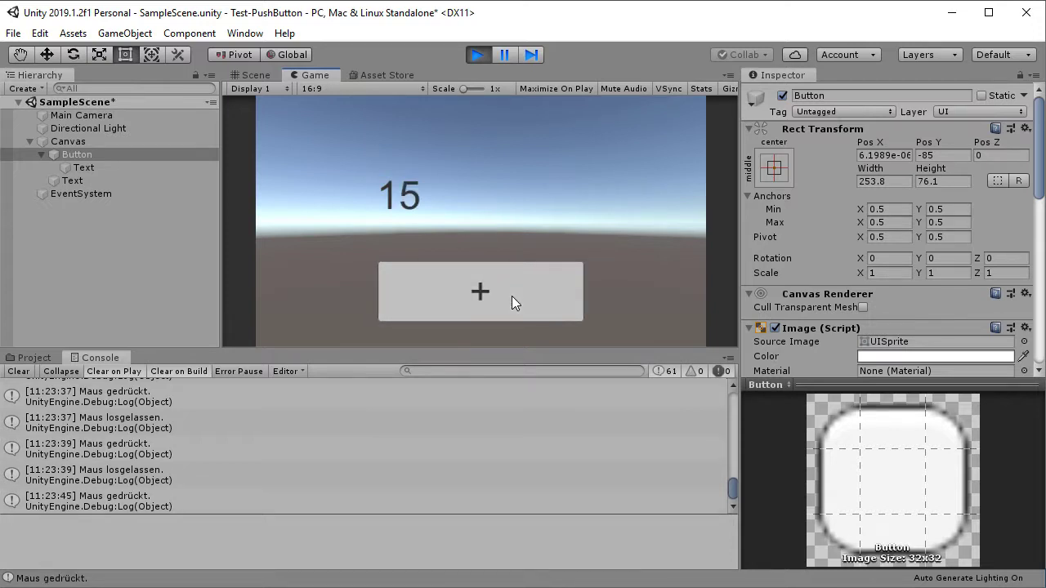
pyautogui.click(476, 57)
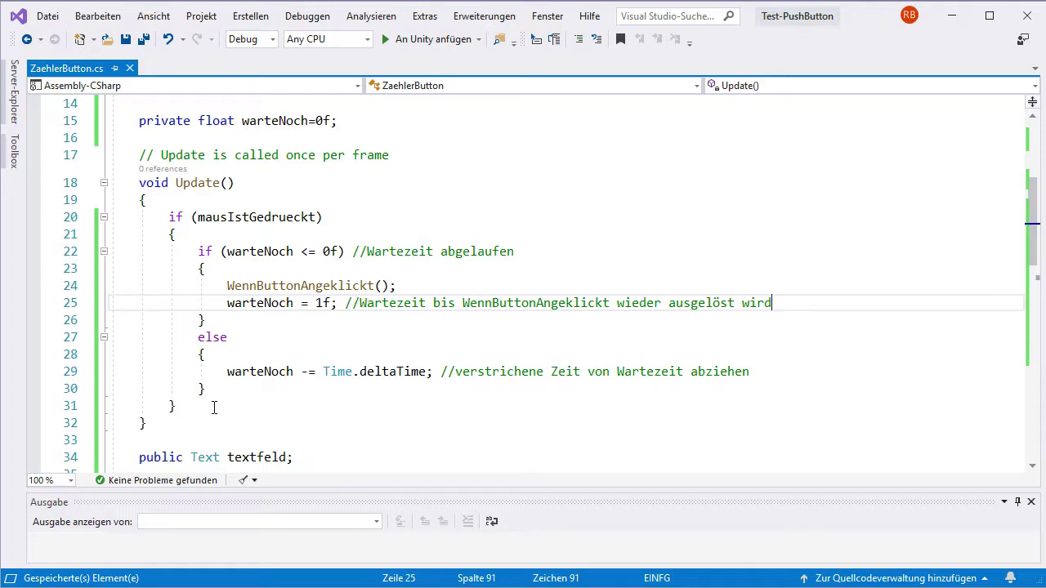
# Add an 'else //maus ist nicht gedrückt' block containing 'warteNoch = 0f;' after the mausIstGedrueckt check.
pyautogui.click(409, 404)
pyautogui.press('Return')
pyautogui.write('e')
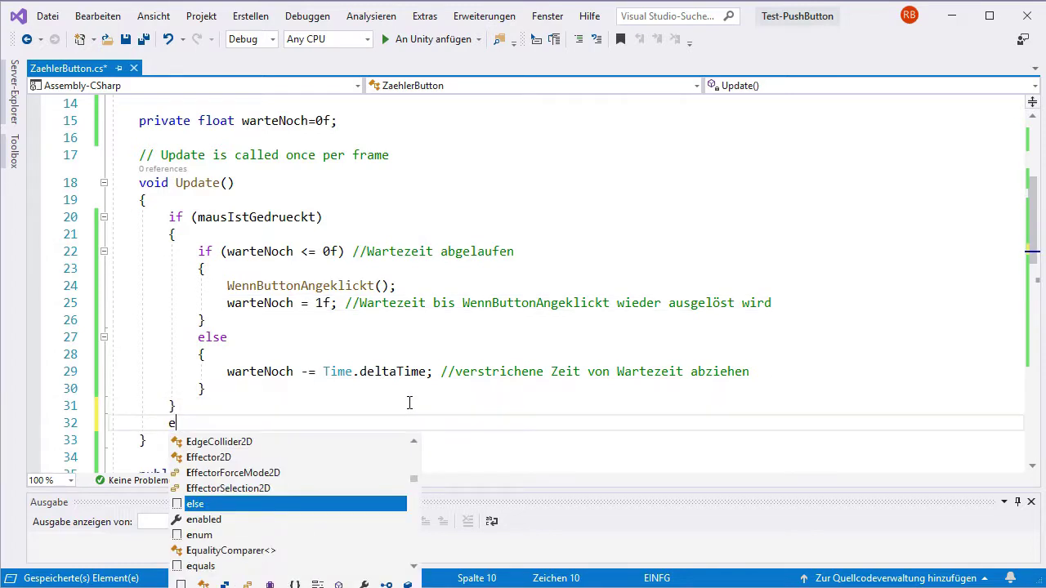
pyautogui.write('lse //ma')
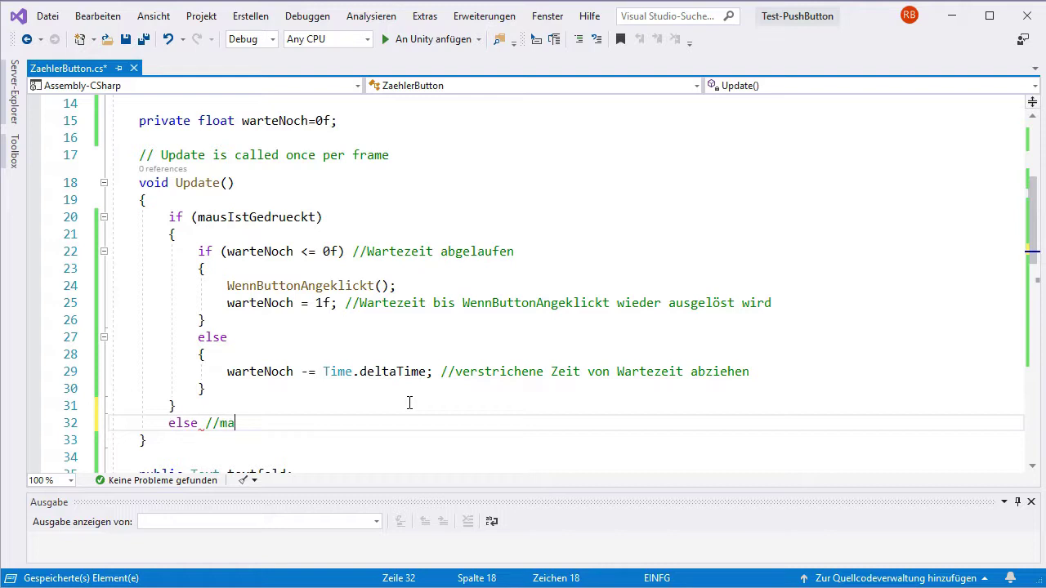
pyautogui.write('us ist')
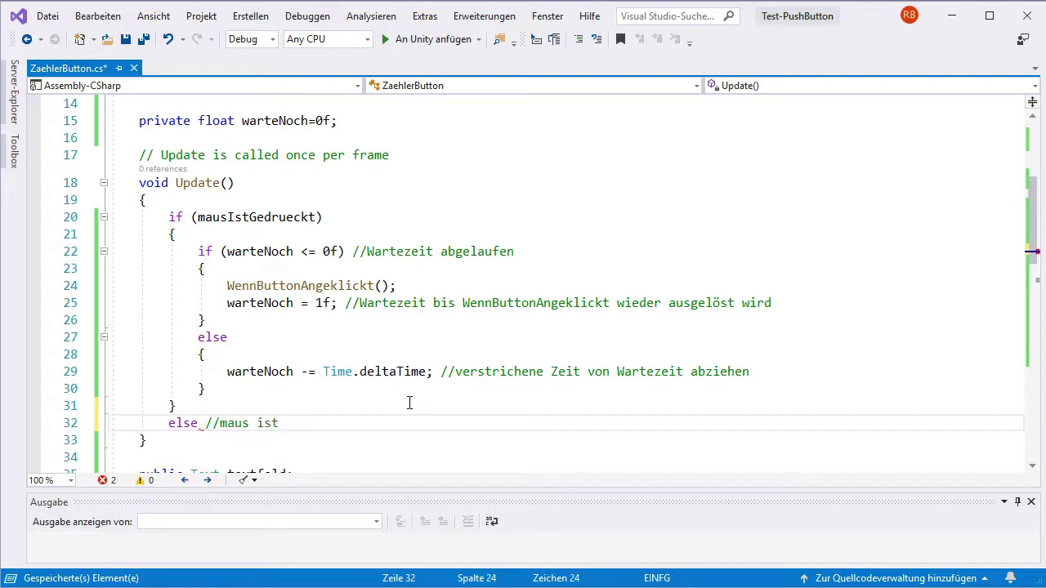
pyautogui.write(' nicht gedrückt')
pyautogui.press('Return')
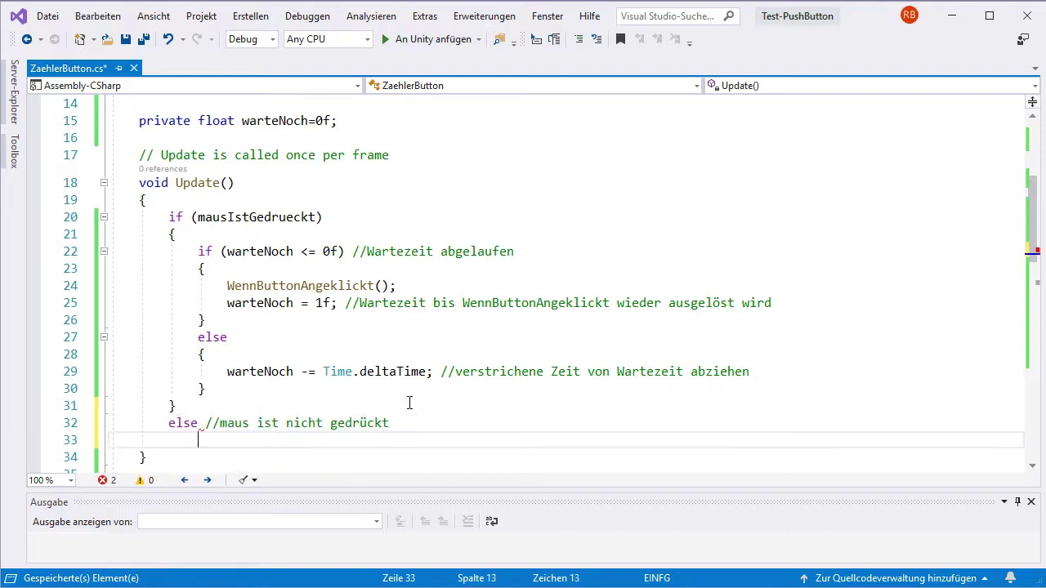
pyautogui.write('{')
pyautogui.press('Return')
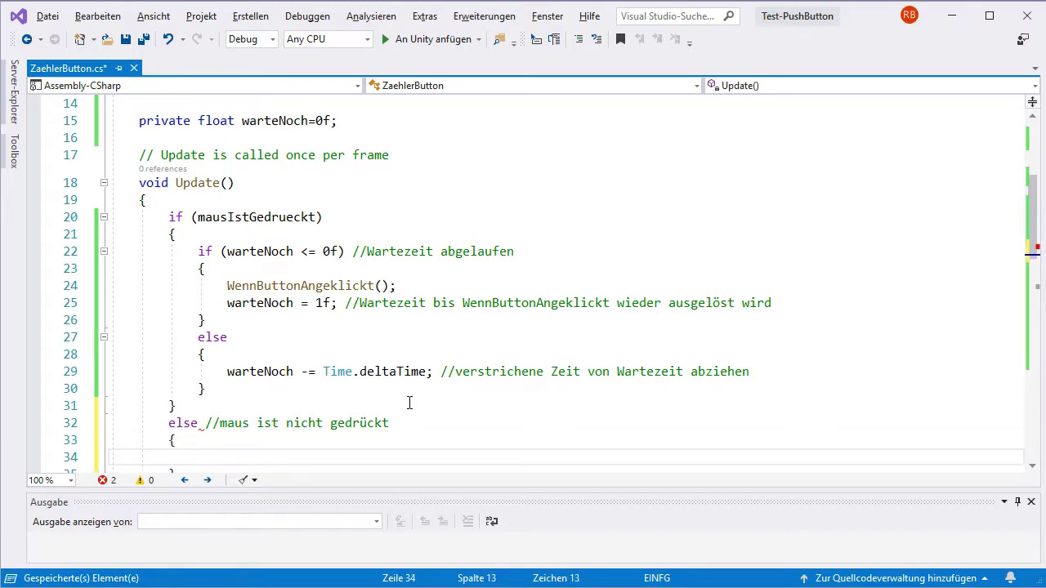
pyautogui.write('warteNoch = ')
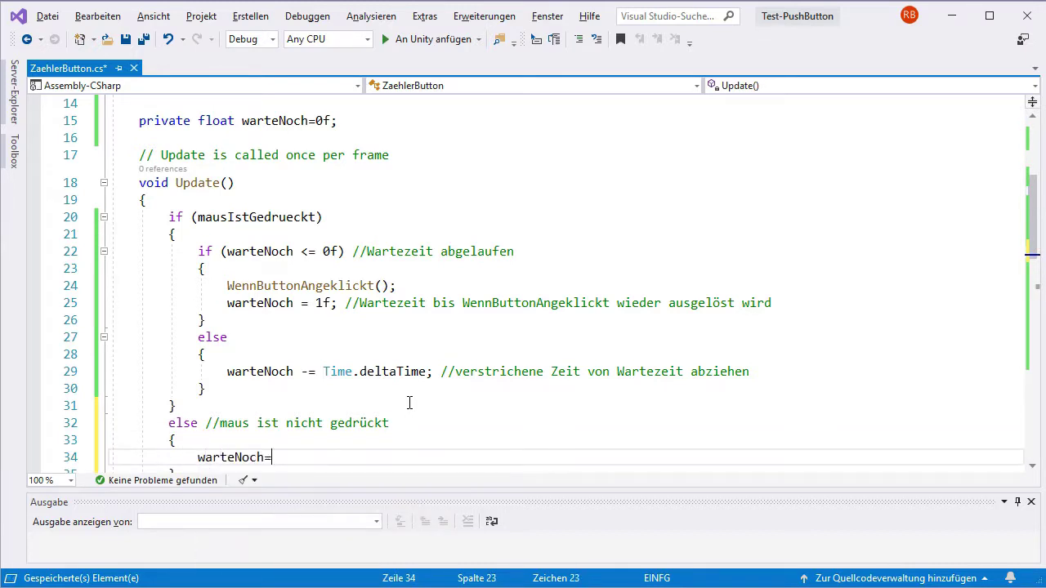
pyautogui.write('0f;')
# Close the Output pane, save ZaehlerButton.cs, and go back to Unity.
pyautogui.moveTo(1033, 227); pyautogui.dragTo(1034, 245)
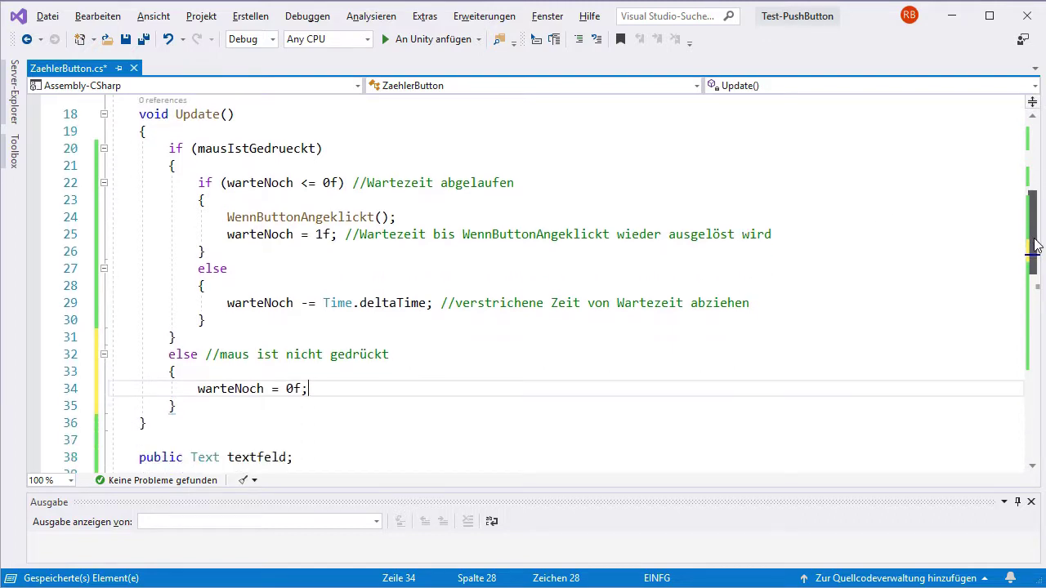
pyautogui.click(1031, 501)
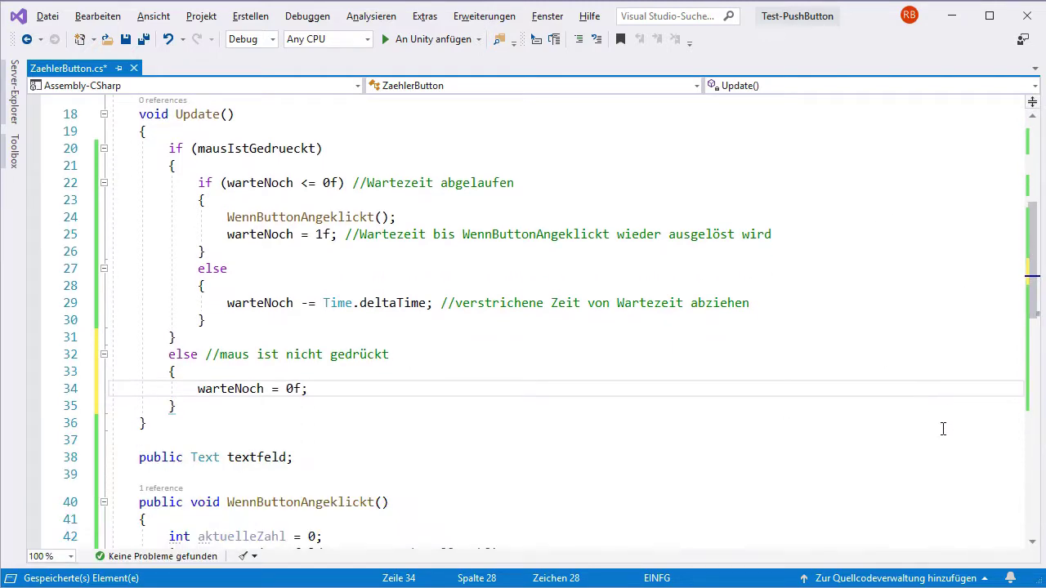
pyautogui.moveTo(1033, 287); pyautogui.dragTo(1034, 280)
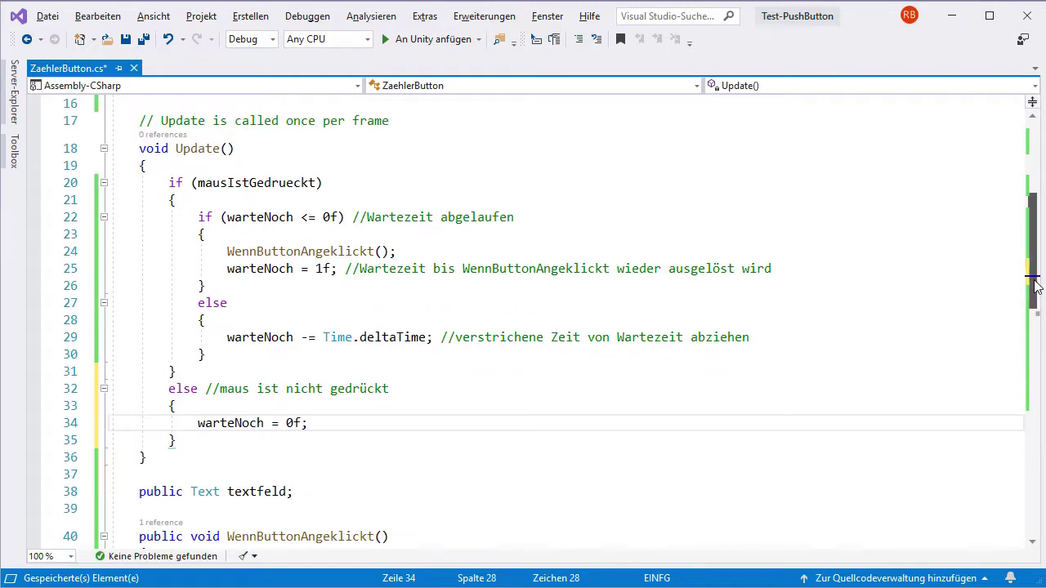
pyautogui.click(143, 39)
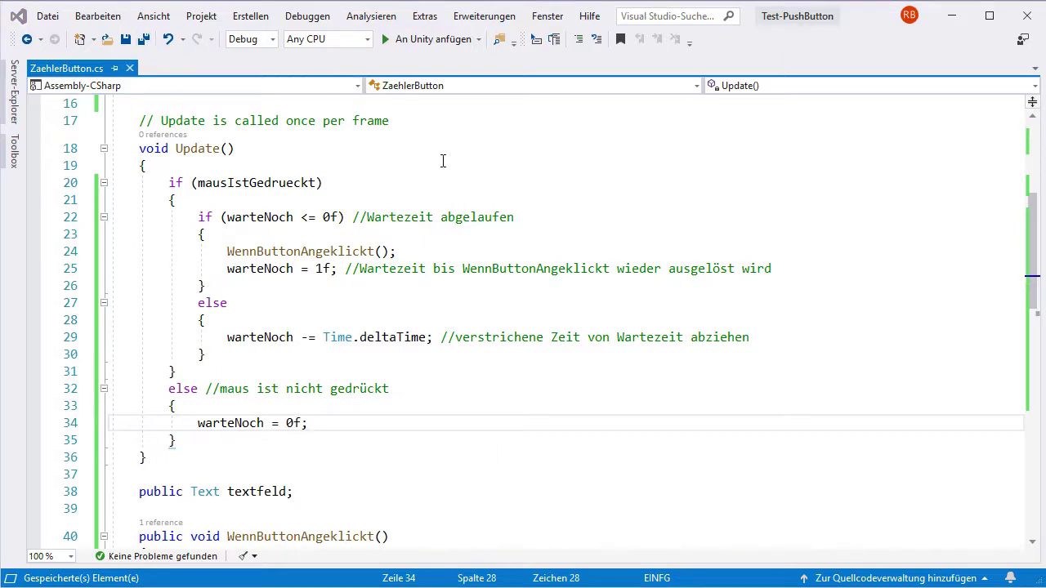
pyautogui.hotkey('alt', 'Tab')
# Start play mode and press the + button repeatedly to raise the counter.
pyautogui.click(477, 54)
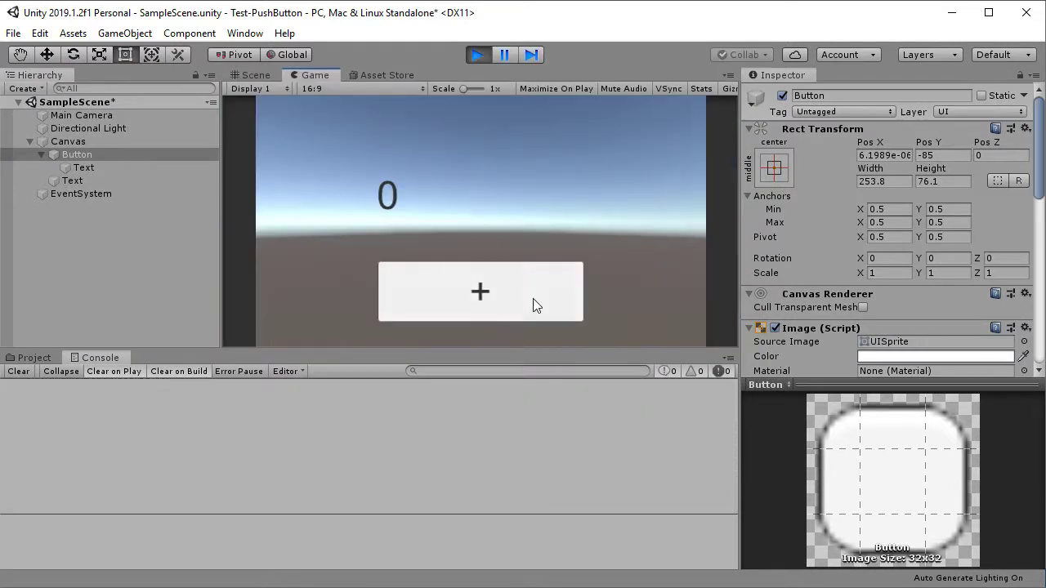
pyautogui.click(533, 299)
pyautogui.click(534, 299)
pyautogui.click(534, 299)
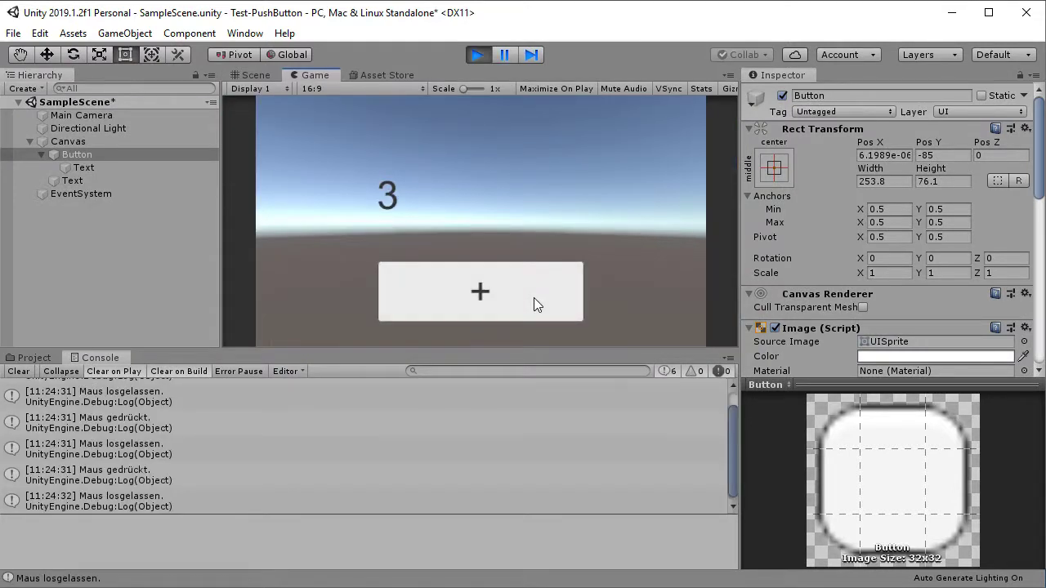
pyautogui.click(533, 299)
pyautogui.click(533, 299)
pyautogui.click(534, 299)
pyautogui.click(533, 299)
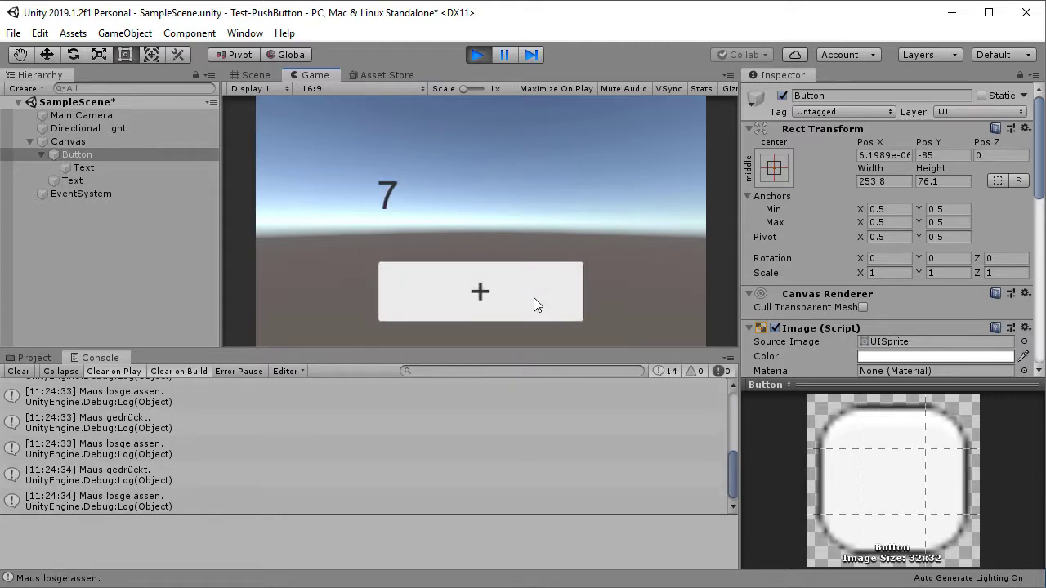
pyautogui.click(533, 298)
pyautogui.click(533, 298)
pyautogui.click(533, 298)
pyautogui.click(533, 298)
pyautogui.click(533, 299)
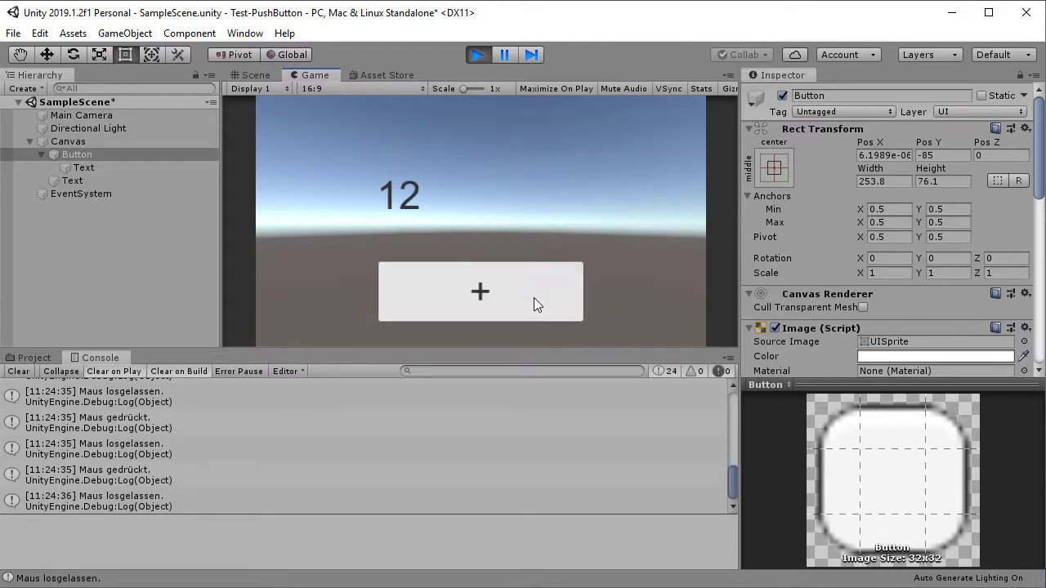
pyautogui.click(534, 297)
pyautogui.click(534, 297)
pyautogui.click(534, 298)
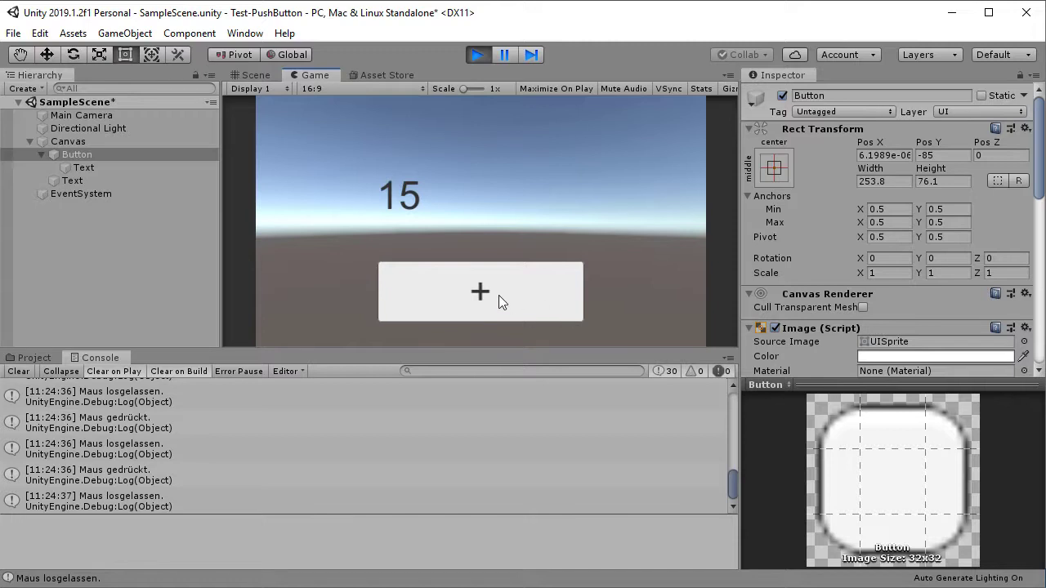
# Hold and tap + until the counter reaches 28, stop play, and select the 1 in 'warteNoch = 1f'.
pyautogui.click(518, 290)
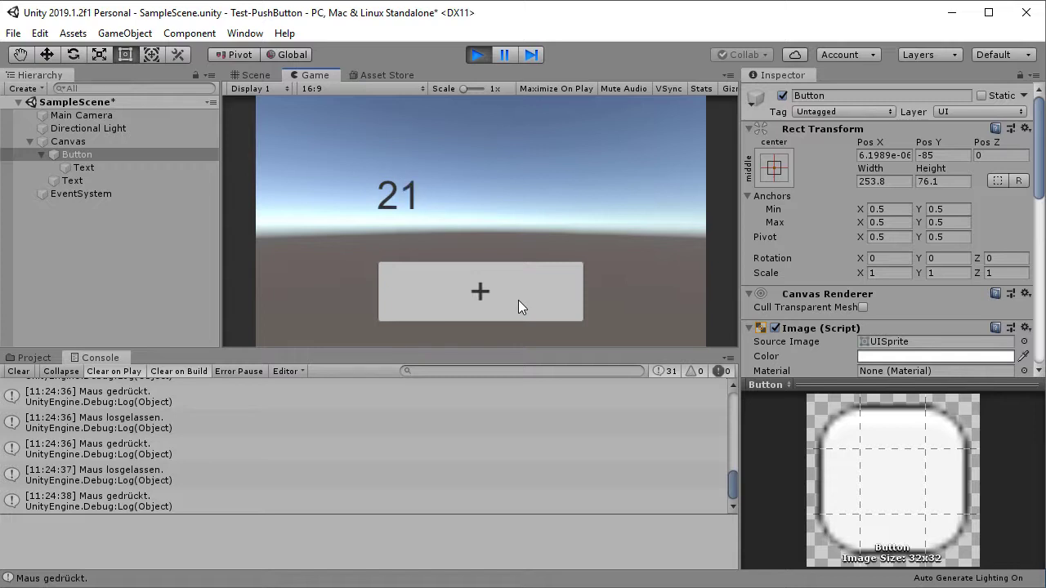
pyautogui.click(518, 300)
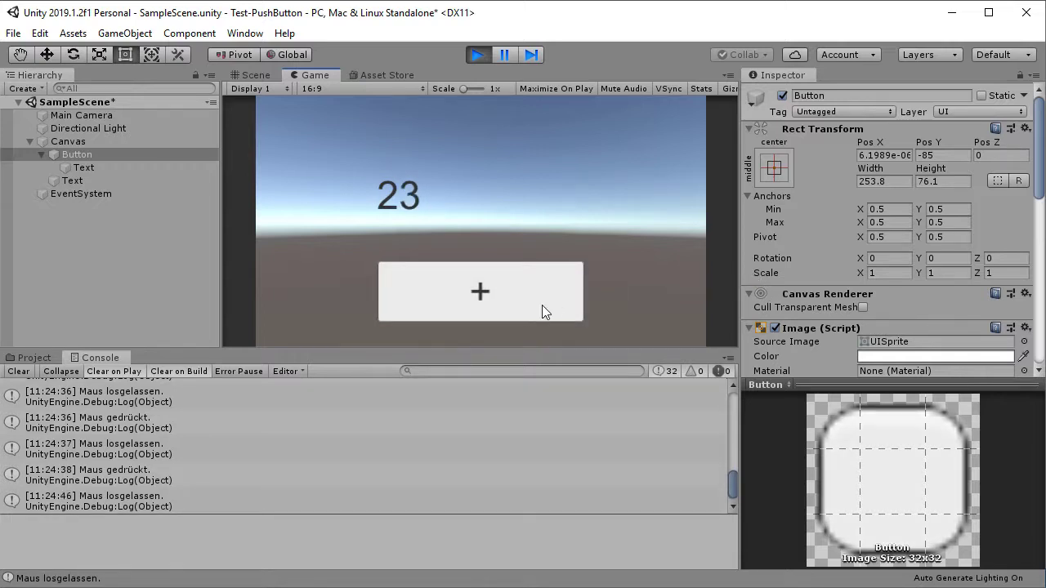
pyautogui.click(542, 297)
pyautogui.click(543, 297)
pyautogui.click(543, 297)
pyautogui.click(543, 297)
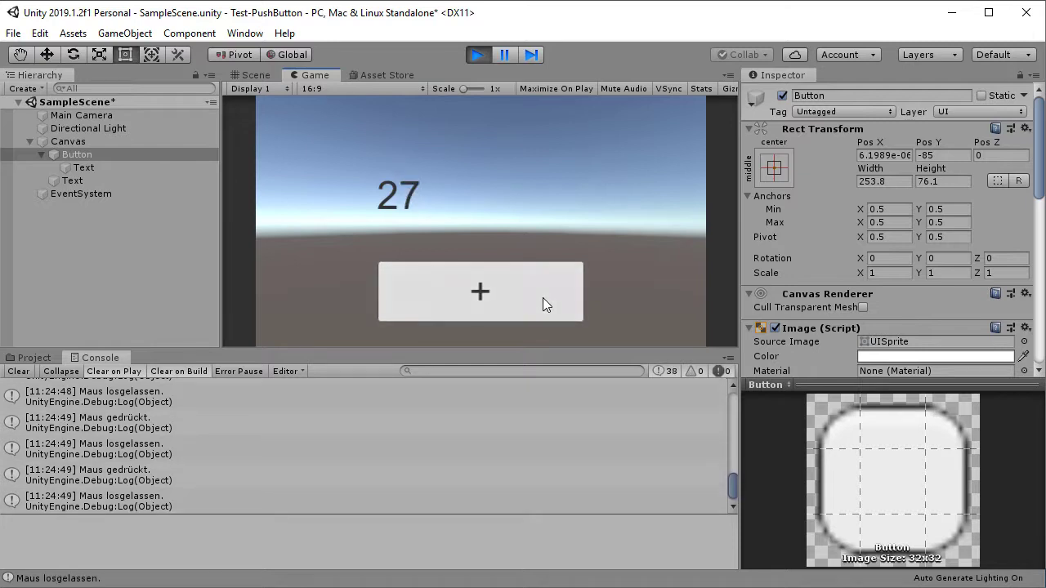
pyautogui.click(542, 297)
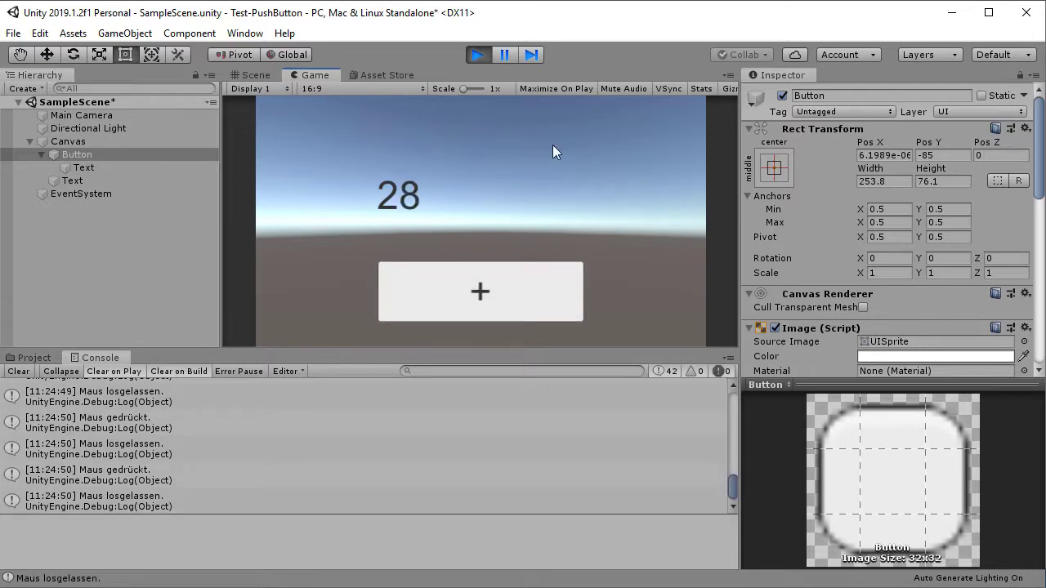
pyautogui.click(478, 56)
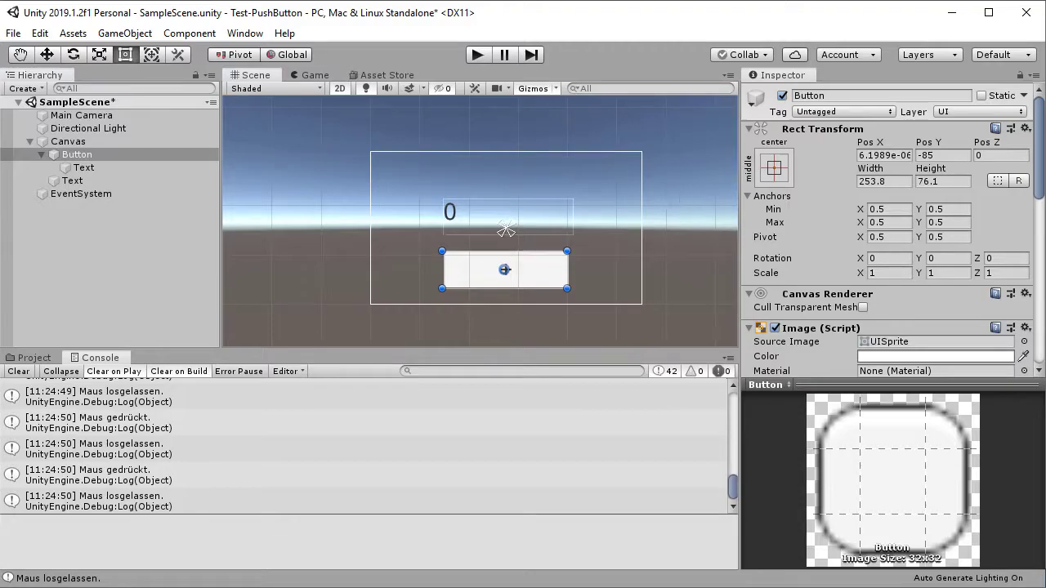
pyautogui.hotkey('alt', 'Tab')
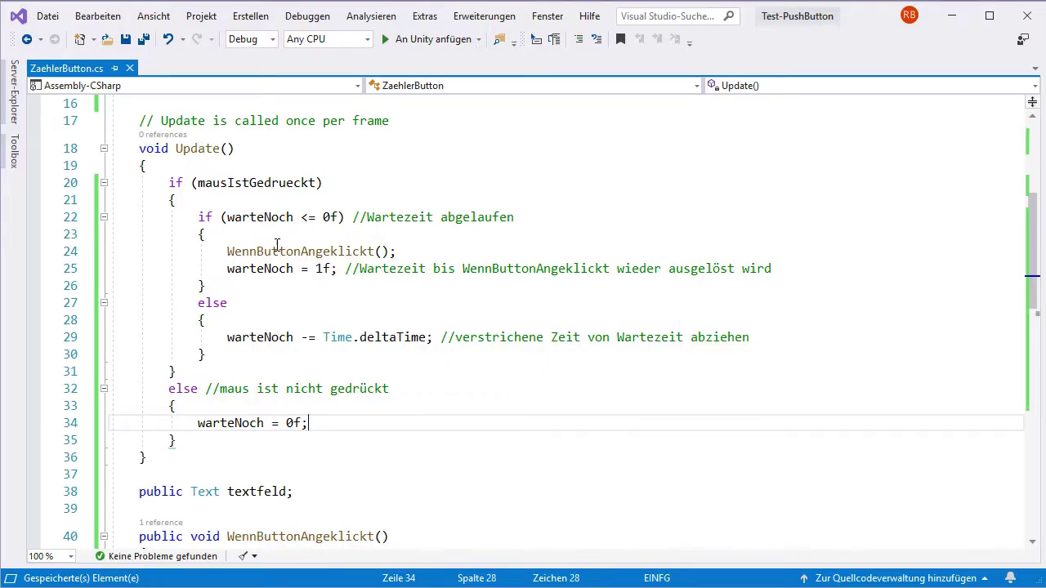
pyautogui.moveTo(315, 269); pyautogui.dragTo(322, 269)
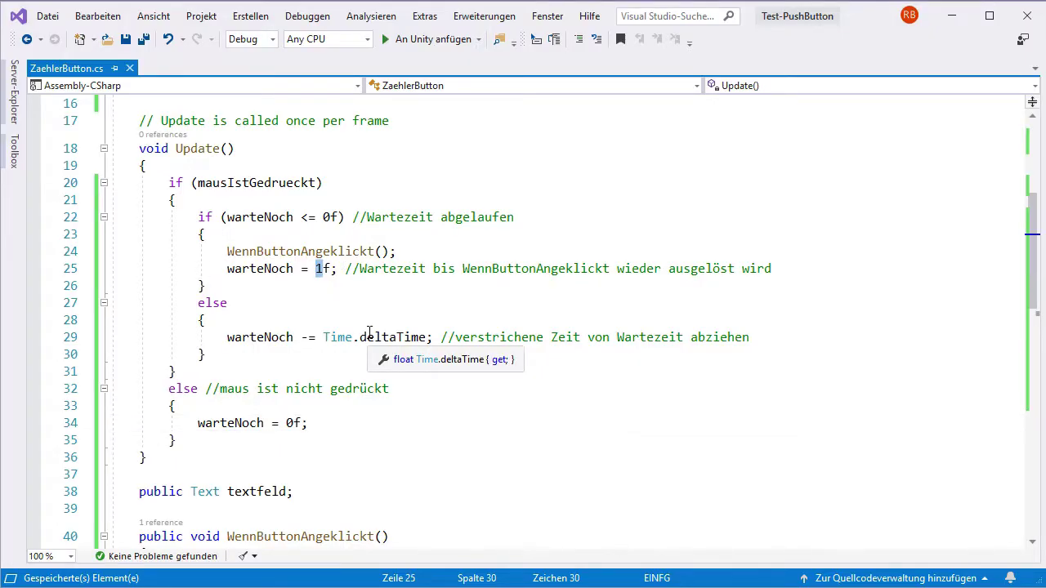
# Change the repeat delay to 0.5f, then replay and hold + until the counter reaches 7.
pyautogui.write('0.')
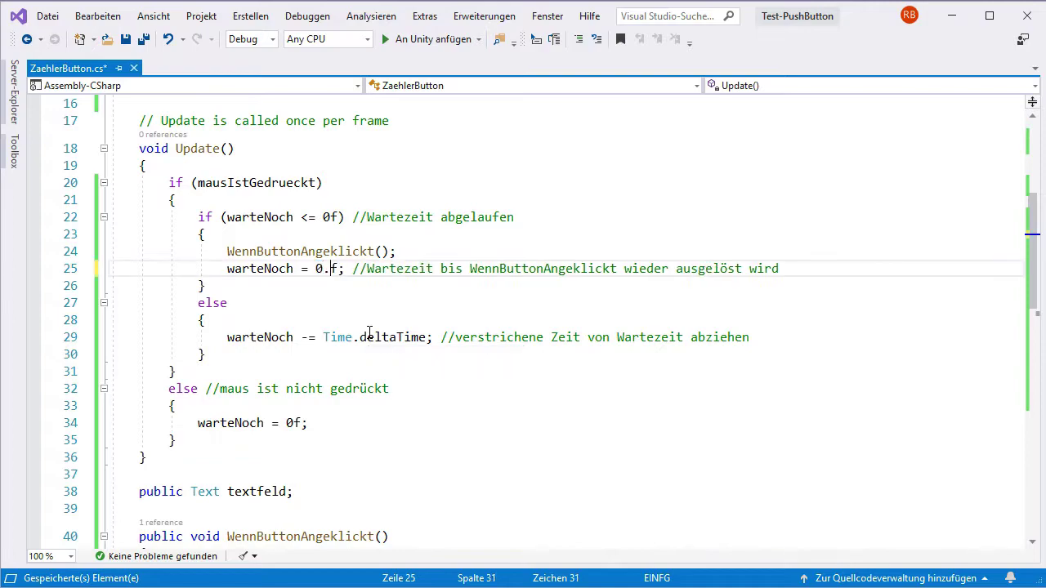
pyautogui.write('5')
pyautogui.hotkey('alt', 'Tab')
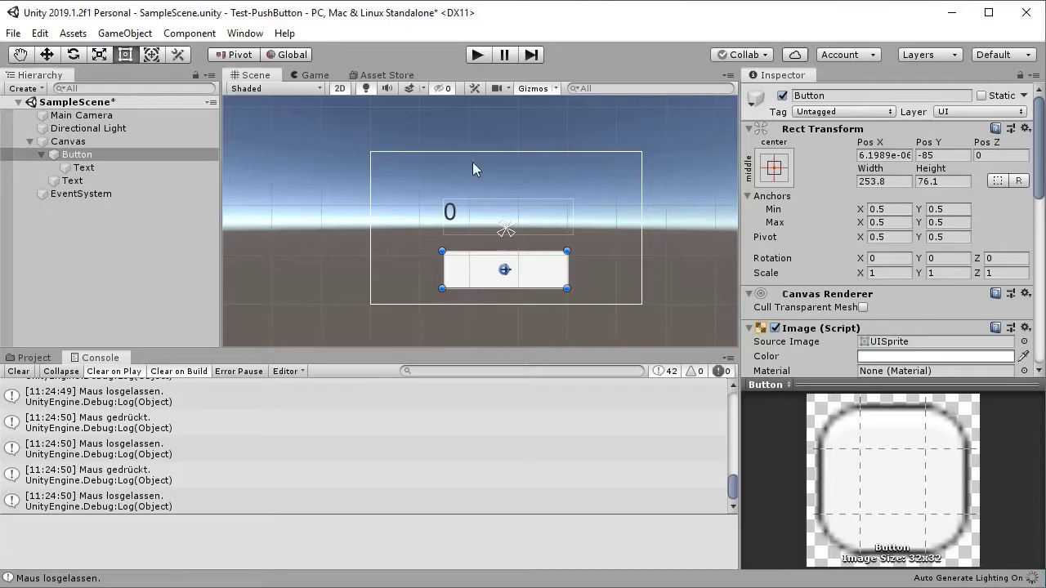
pyautogui.click(482, 62)
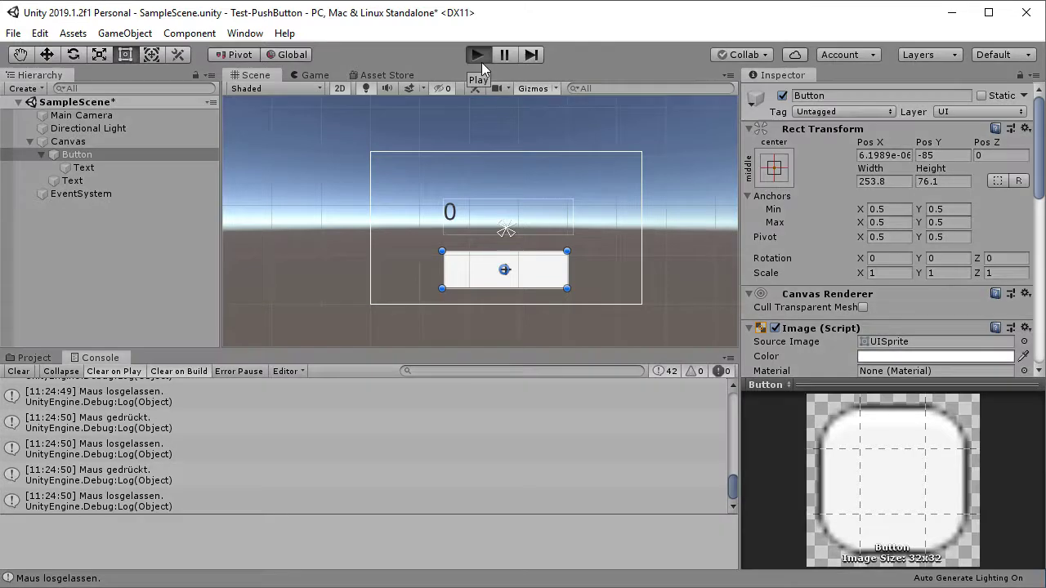
pyautogui.click(540, 290)
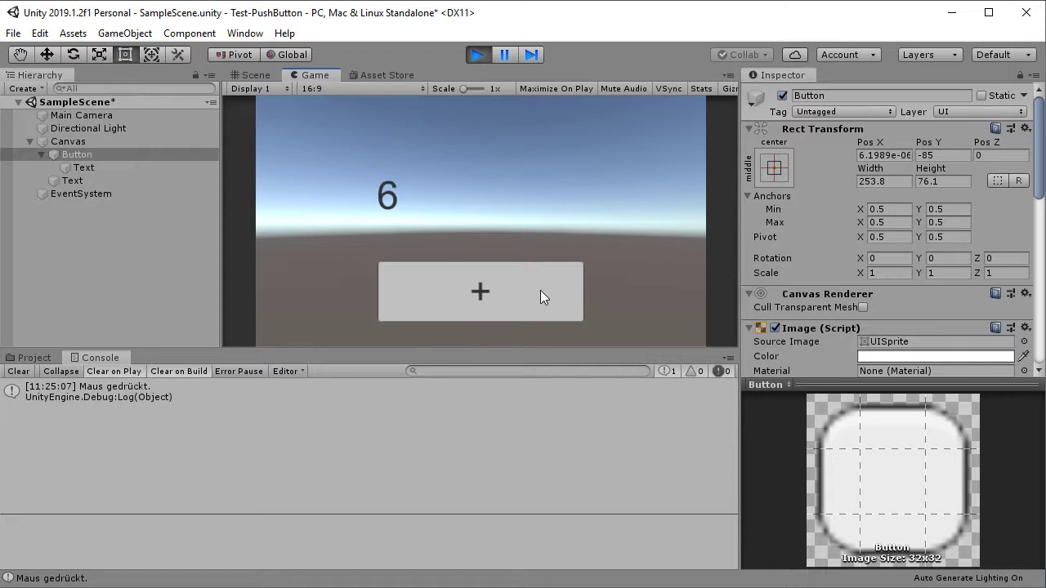
pyautogui.click(540, 290)
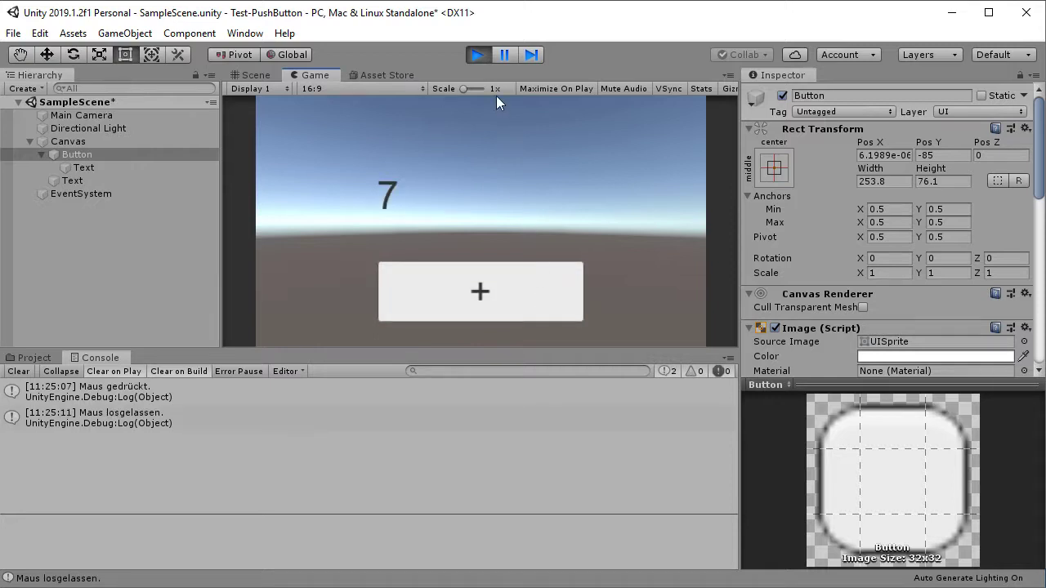
pyautogui.click(485, 58)
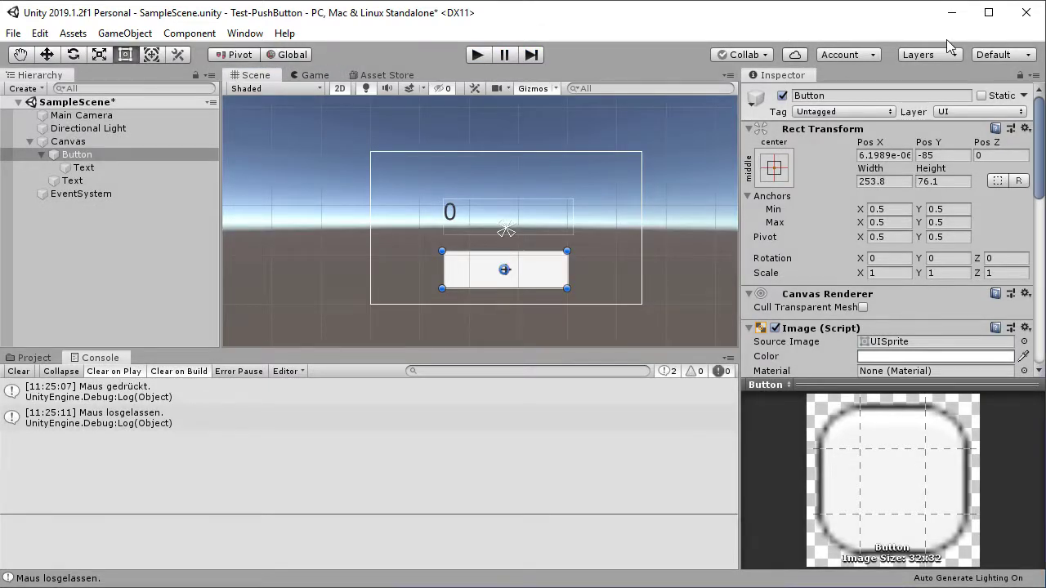